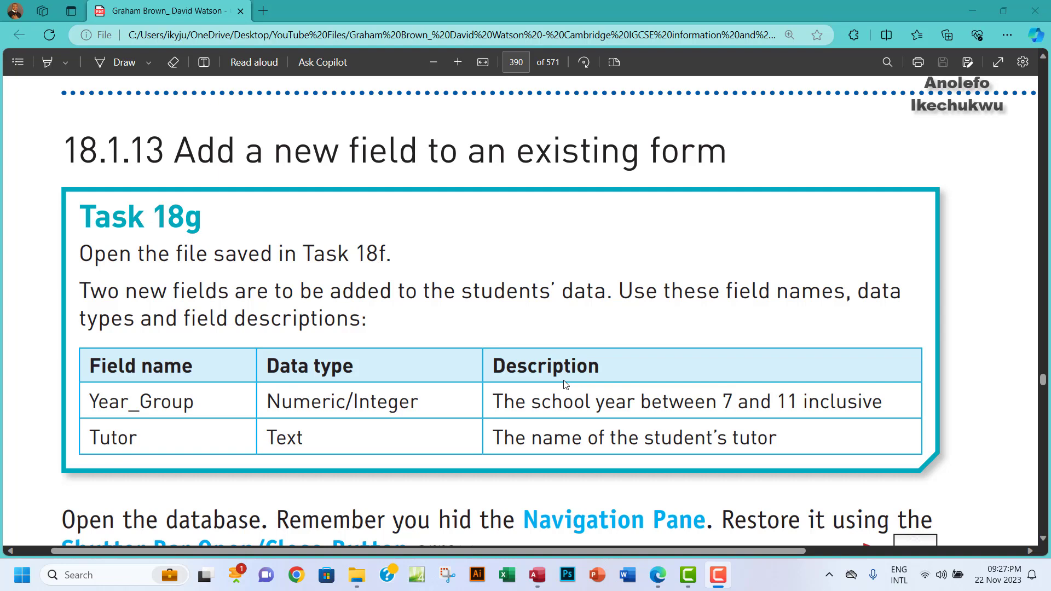
Step: Read the field names, data types and descriptions required by Task 18g in the textbook PDF
scroll(565, 384, down, 3)
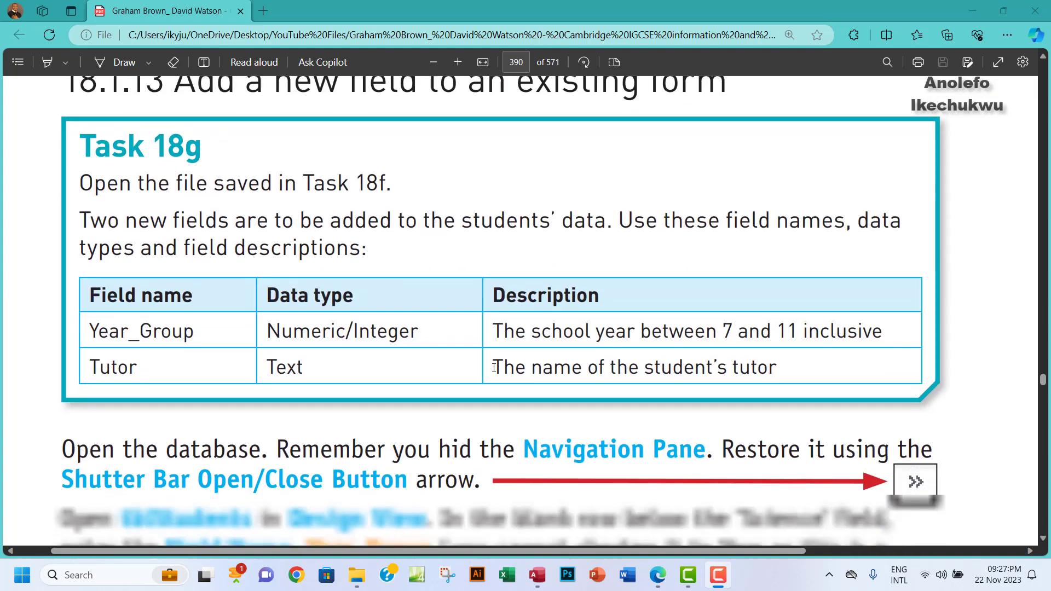
drag(98, 253, 317, 265)
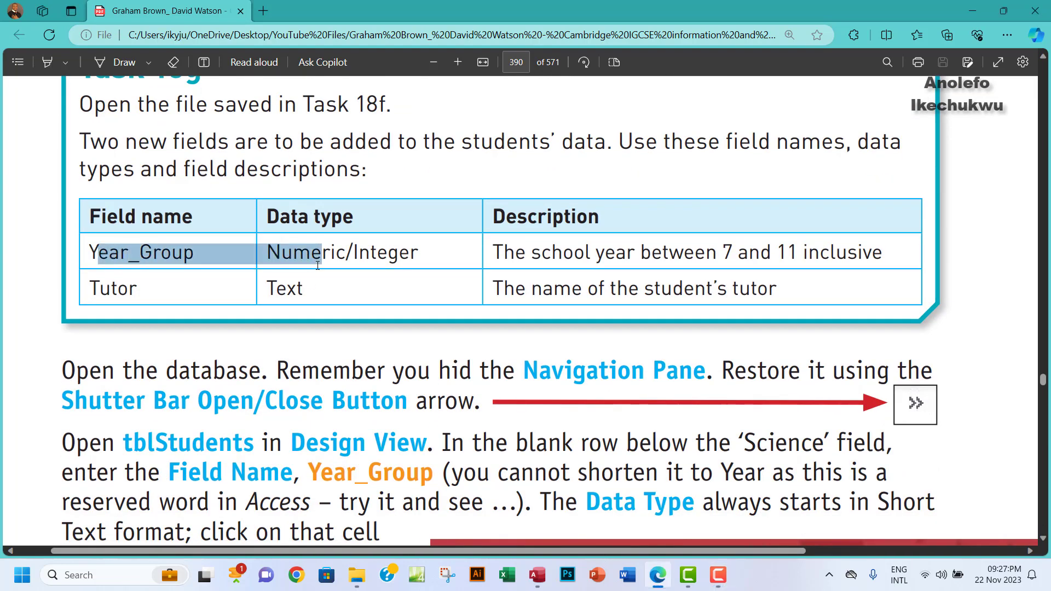
click(370, 262)
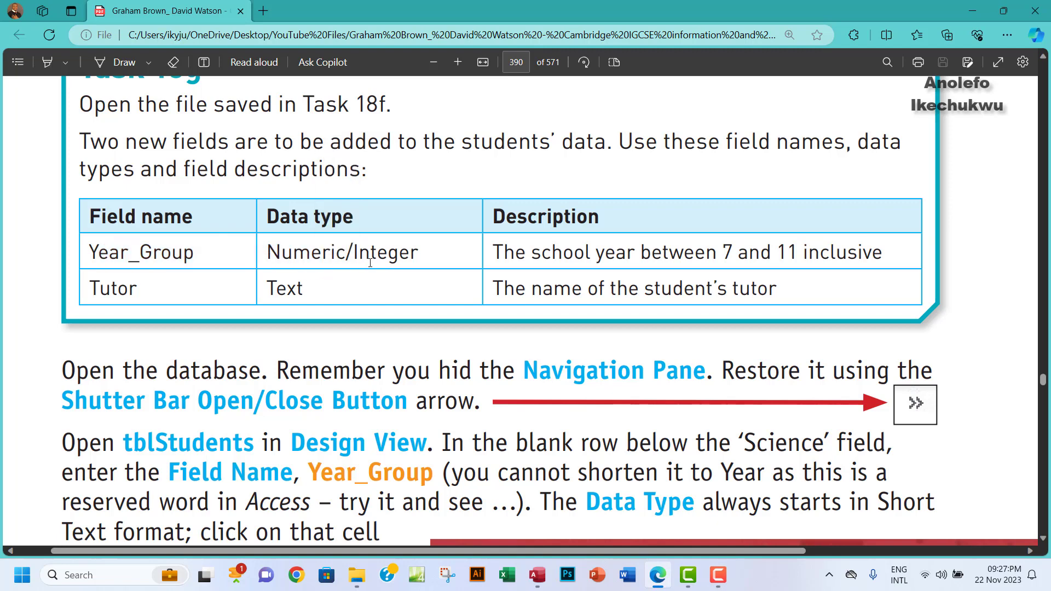
Step: Switch to Access and open the task18d_tblStudents table in Design View
click(536, 578)
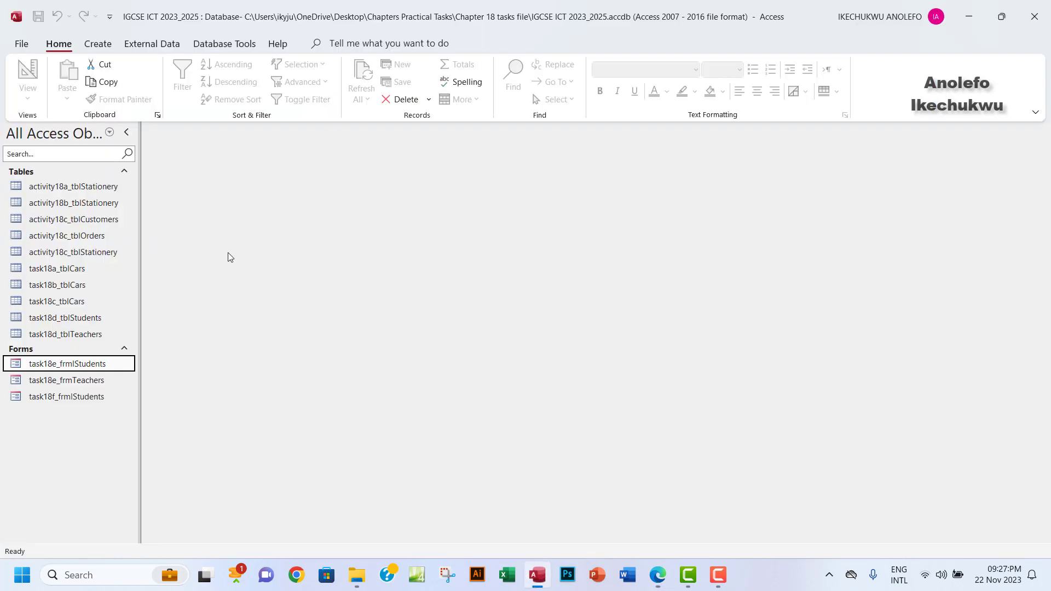
double_click(74, 319)
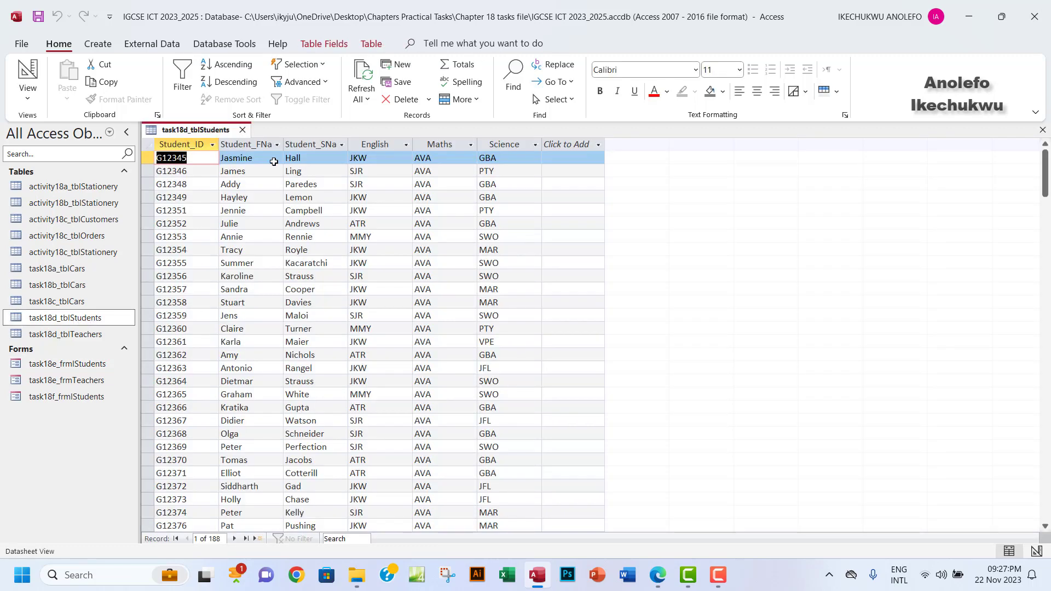
click(659, 584)
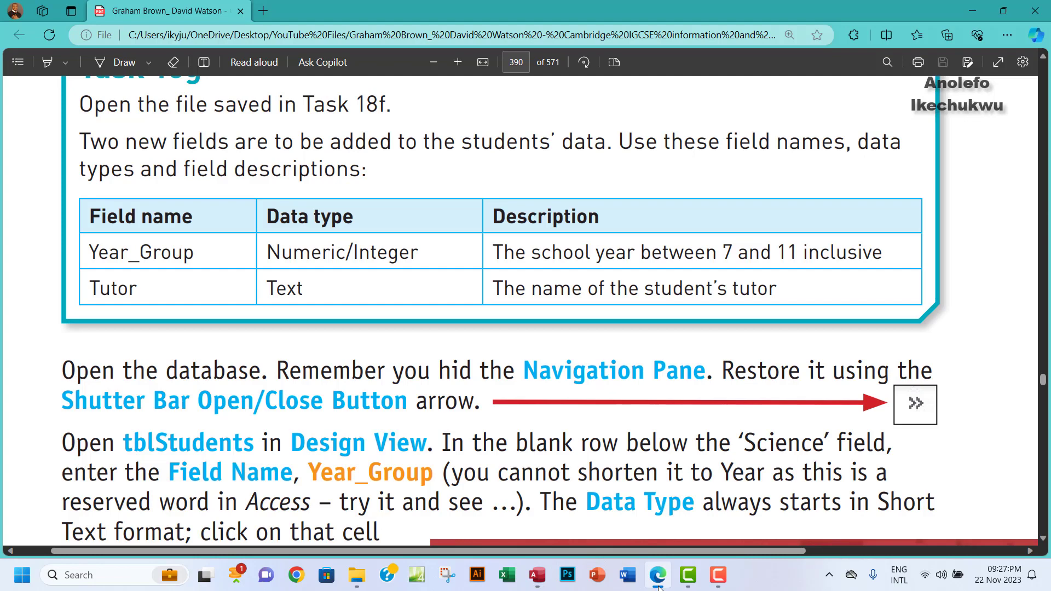
click(658, 585)
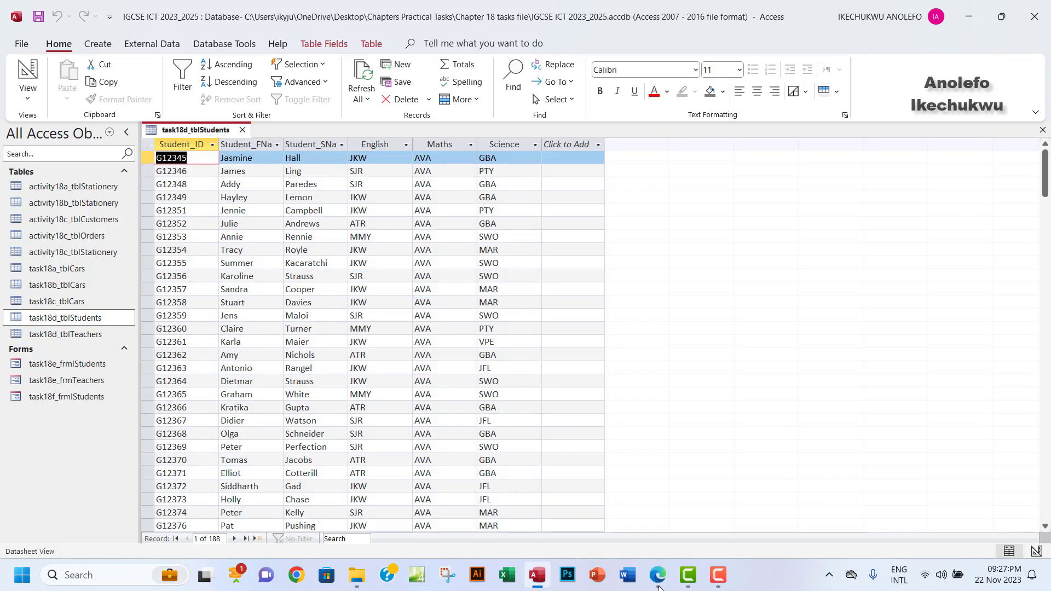
click(12, 70)
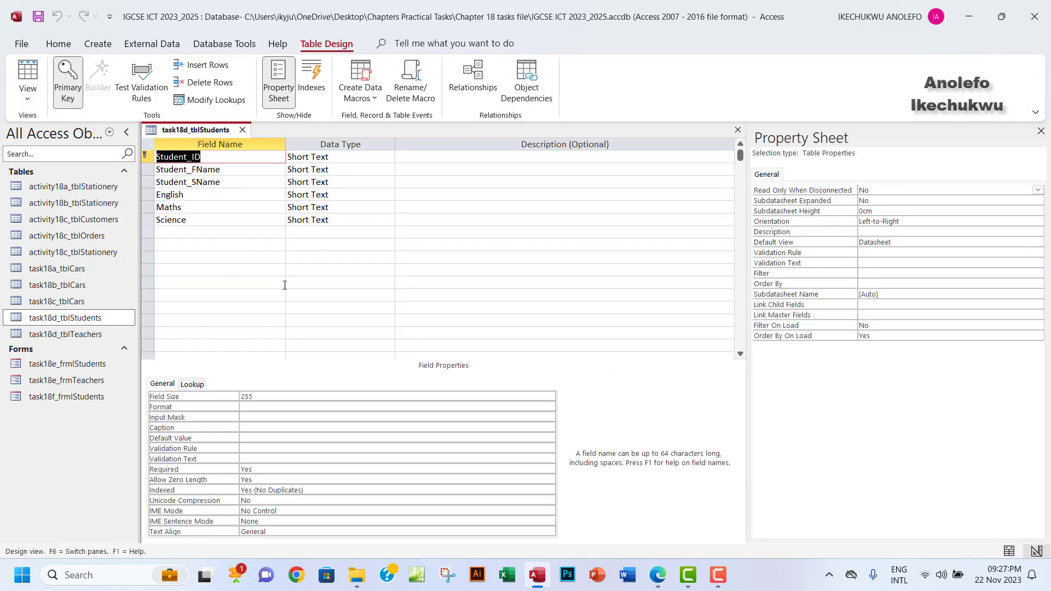
Step: Add a new field named Year_Group in the blank row below Science
click(195, 233)
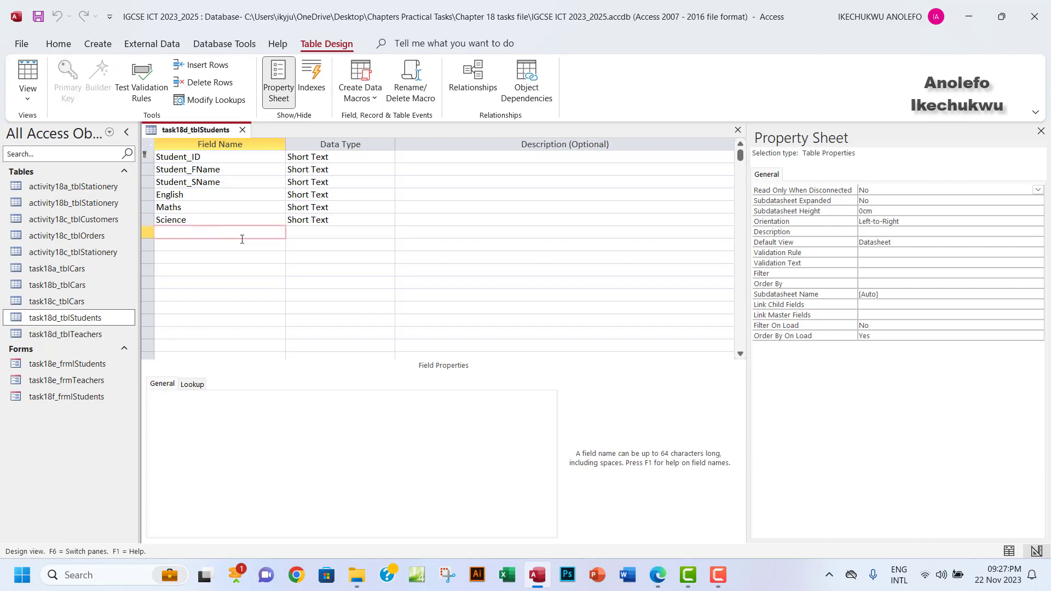
text(Year_Group)
key(shift+Left)
key(shift+Left)
key(shift+Left)
key(shift+Left)
key(shift+Left)
key(shift+Left)
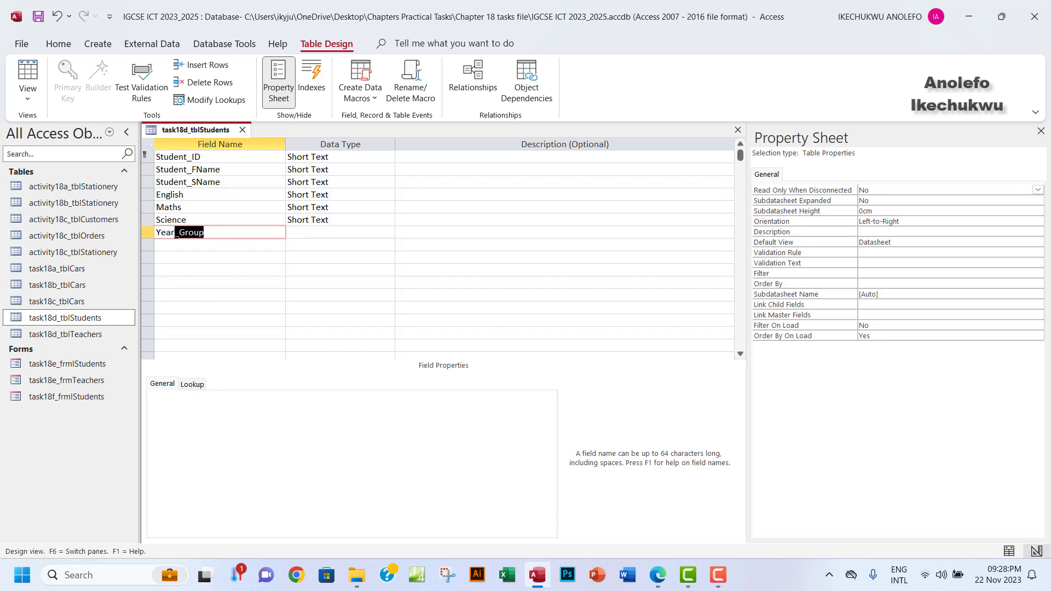
click(219, 234)
Step: Set the Year_Group field's data type to Number, checking the type given in the textbook task
click(322, 232)
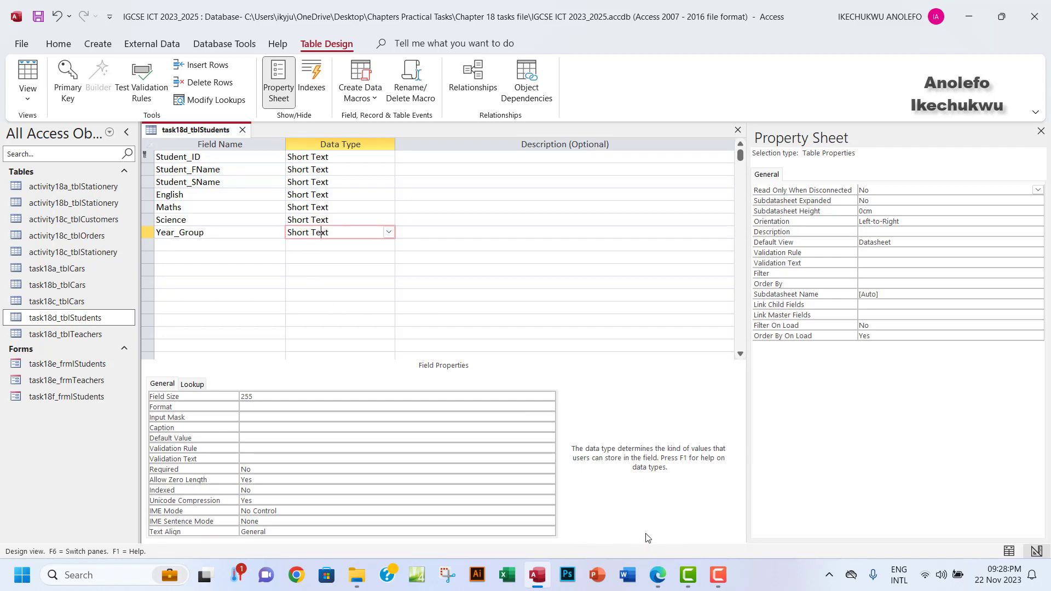
click(661, 575)
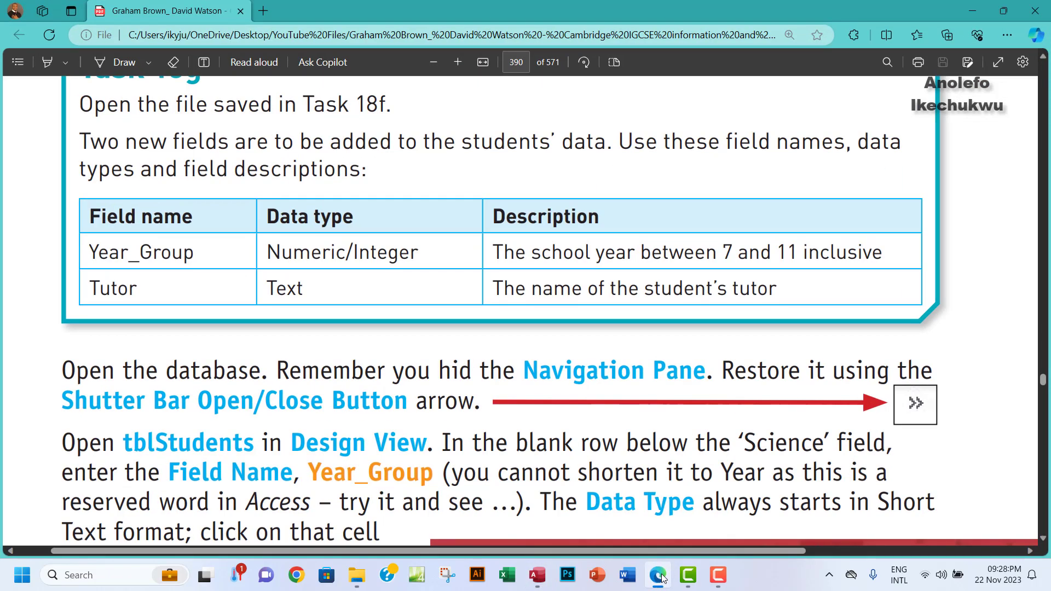
click(660, 575)
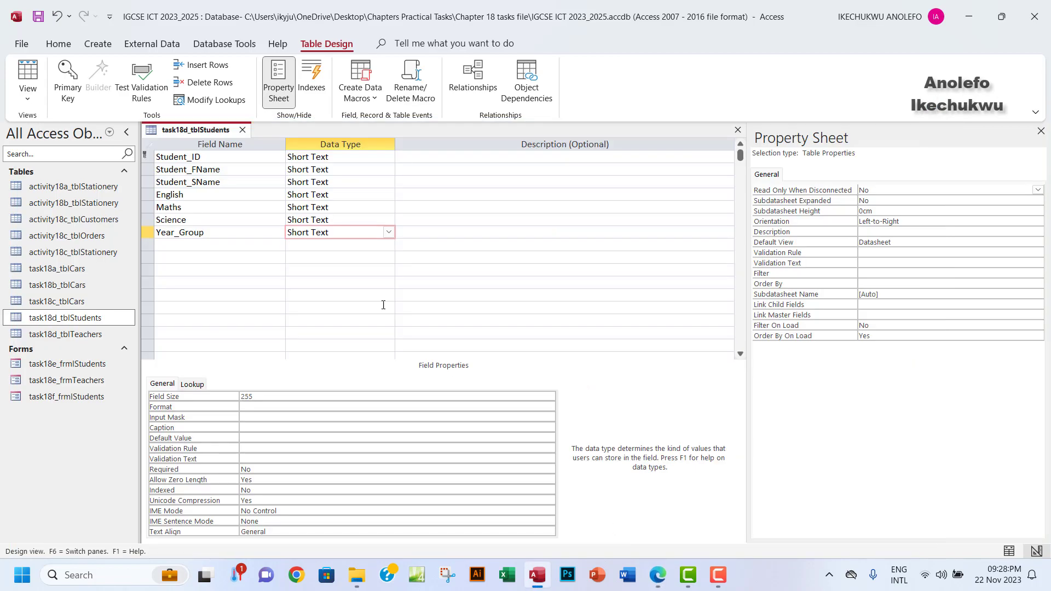
click(388, 232)
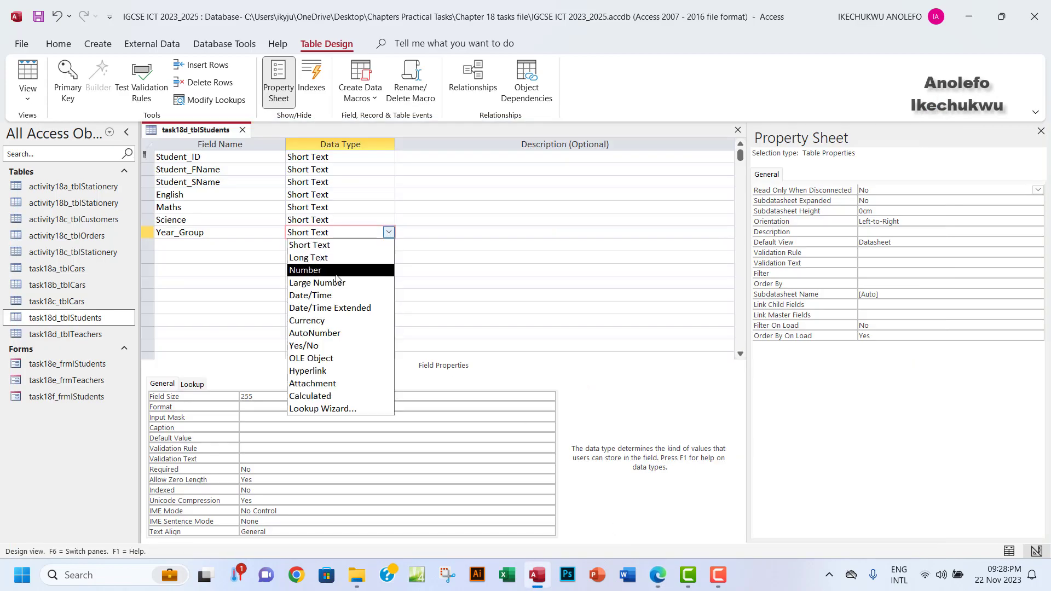
click(337, 273)
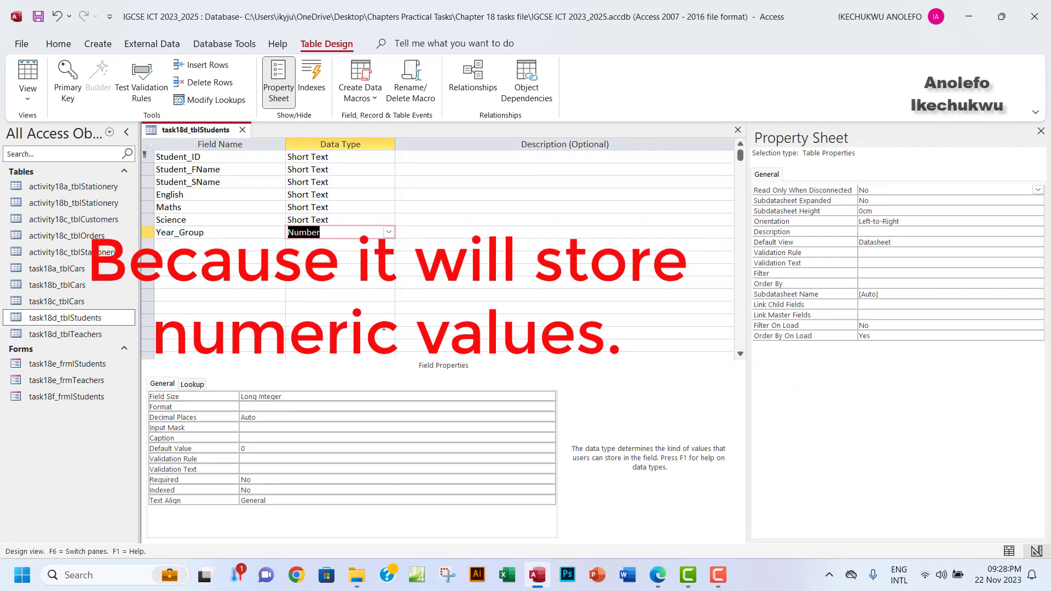
Step: Copy the description "The school year between 7 and 11 inclusive" from the PDF in Edge into Year_Group's description in Access
click(659, 576)
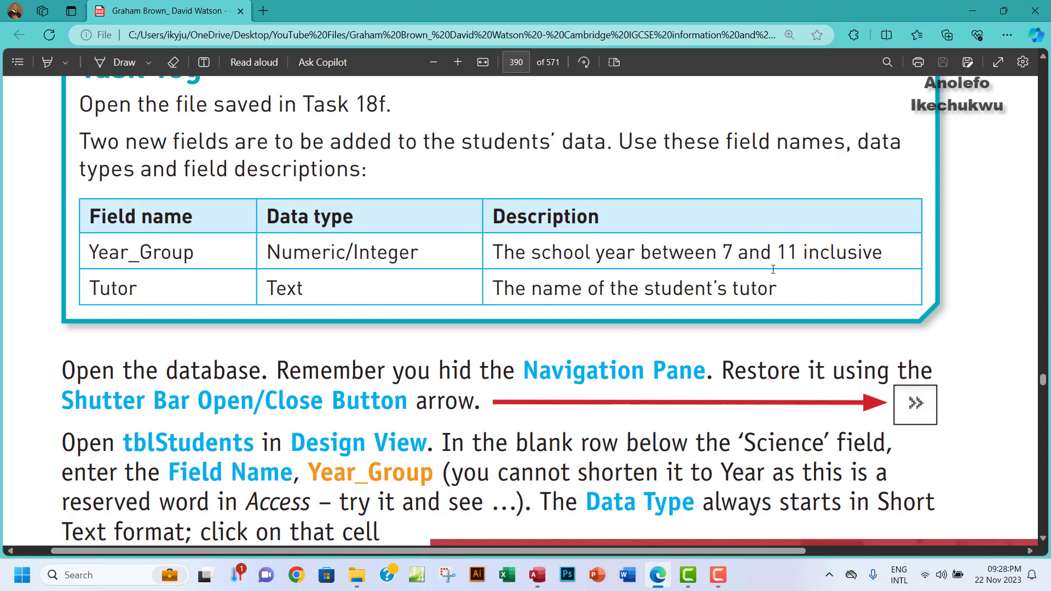
drag(883, 251, 498, 262)
key(ctrl+c)
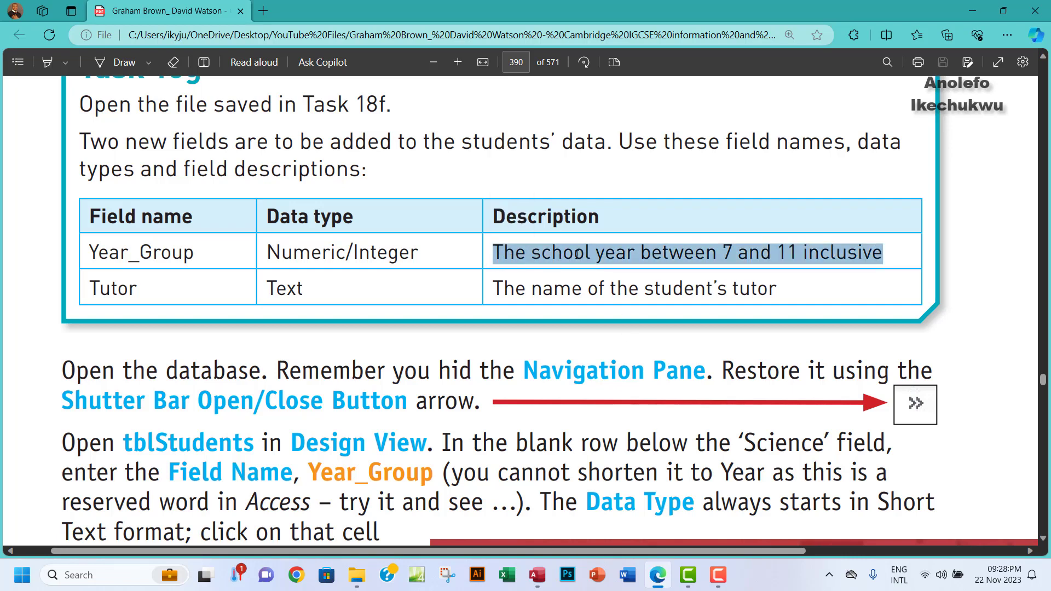
click(535, 569)
click(428, 234)
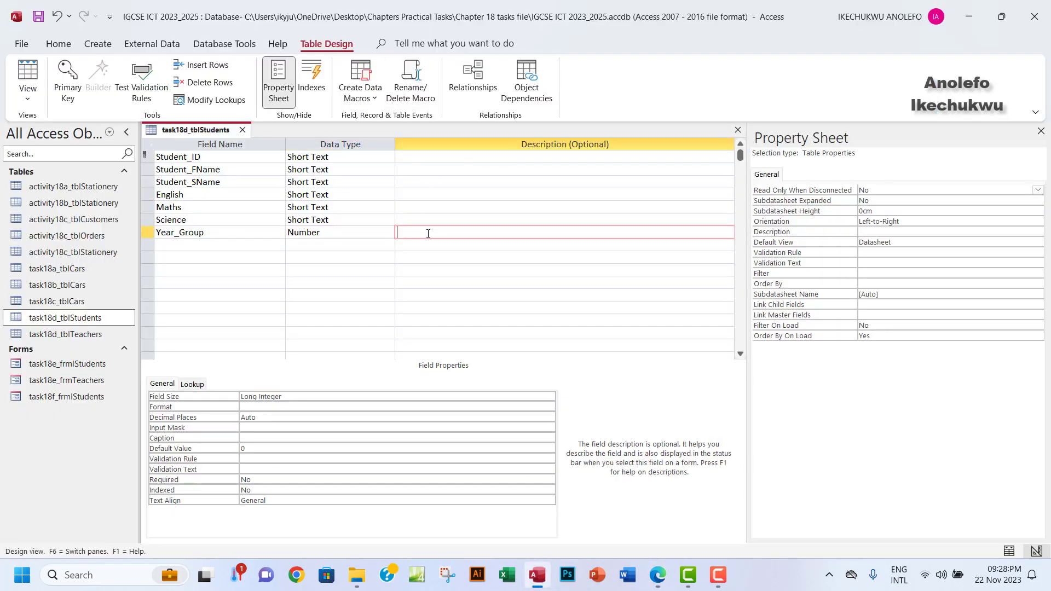
key(ctrl+v)
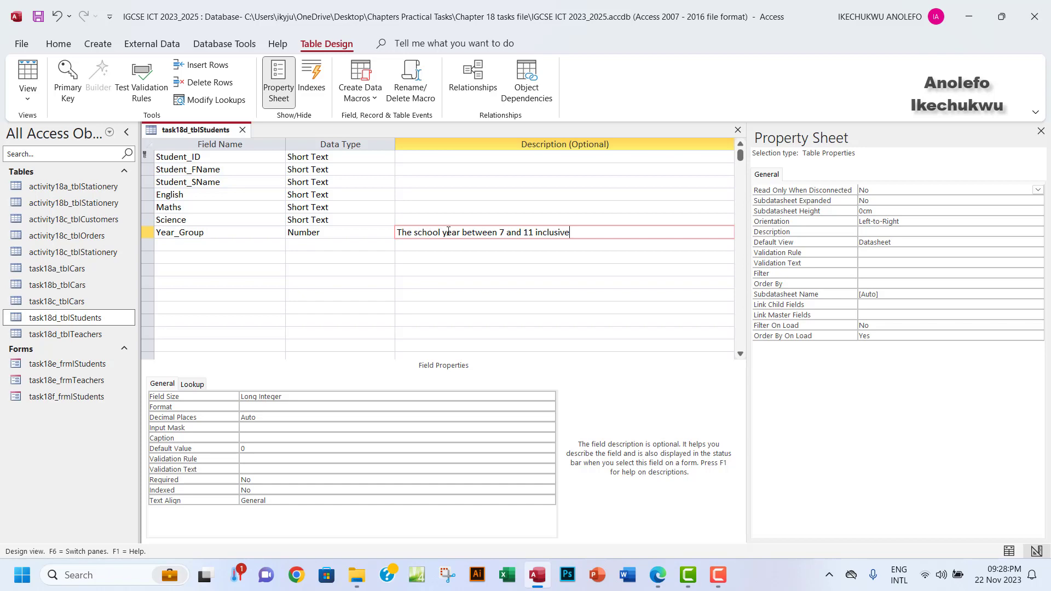
Step: Add a Tutor field with the Short Text data type below Year_Group
click(263, 245)
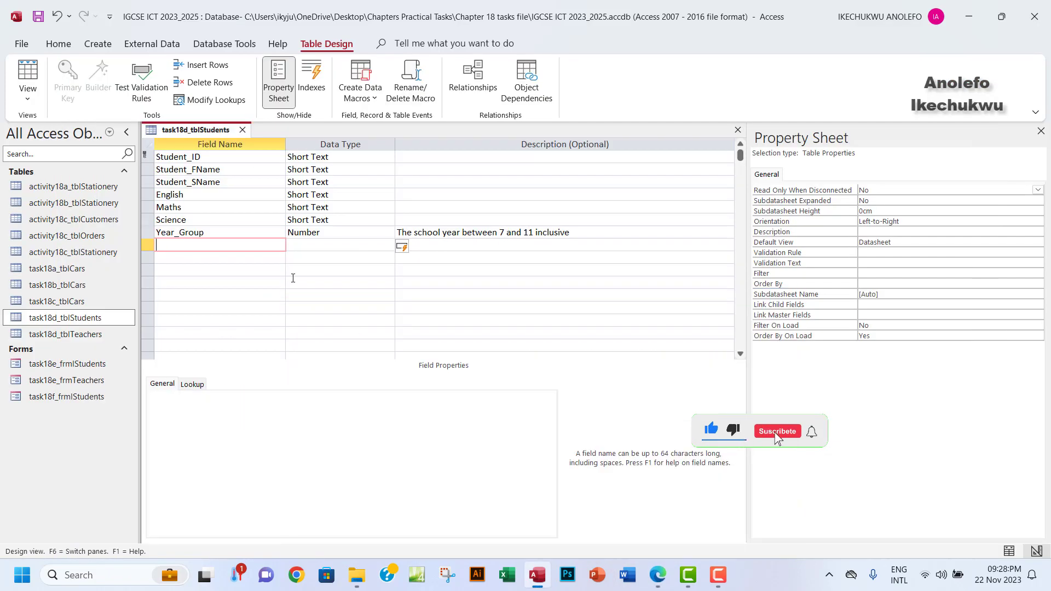
text(T)
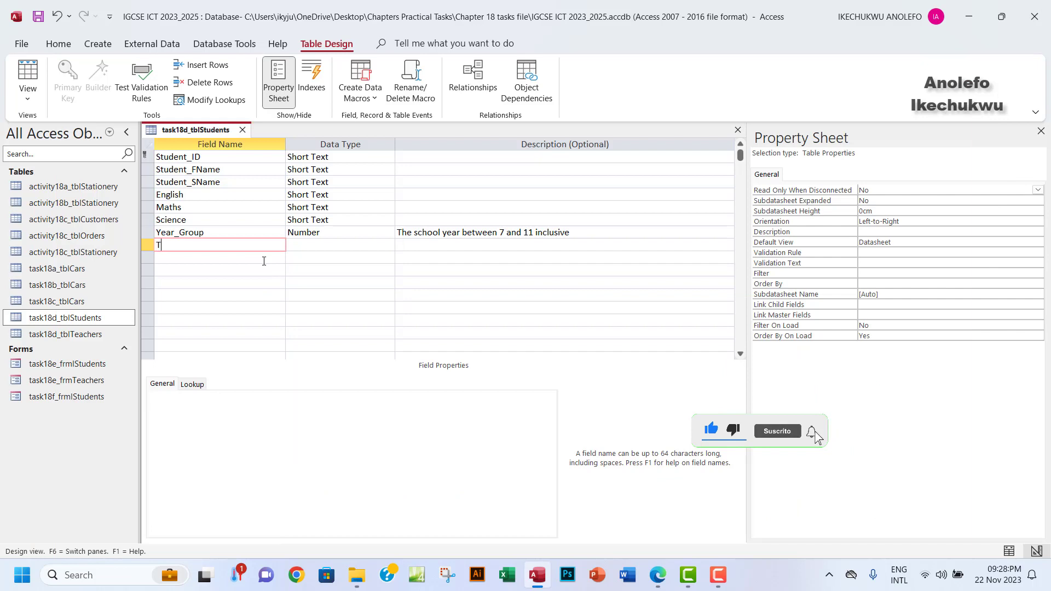
text(utor)
key(Tab)
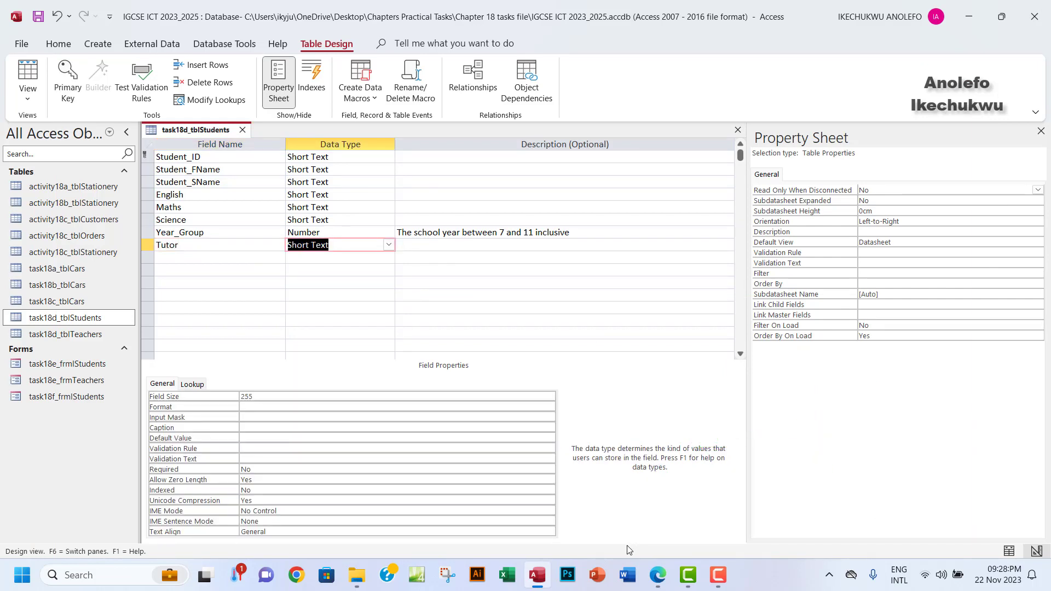
Step: Copy the description "The name of the student's tutor" from the PDF in Edge into the Tutor field's description in Access
click(658, 575)
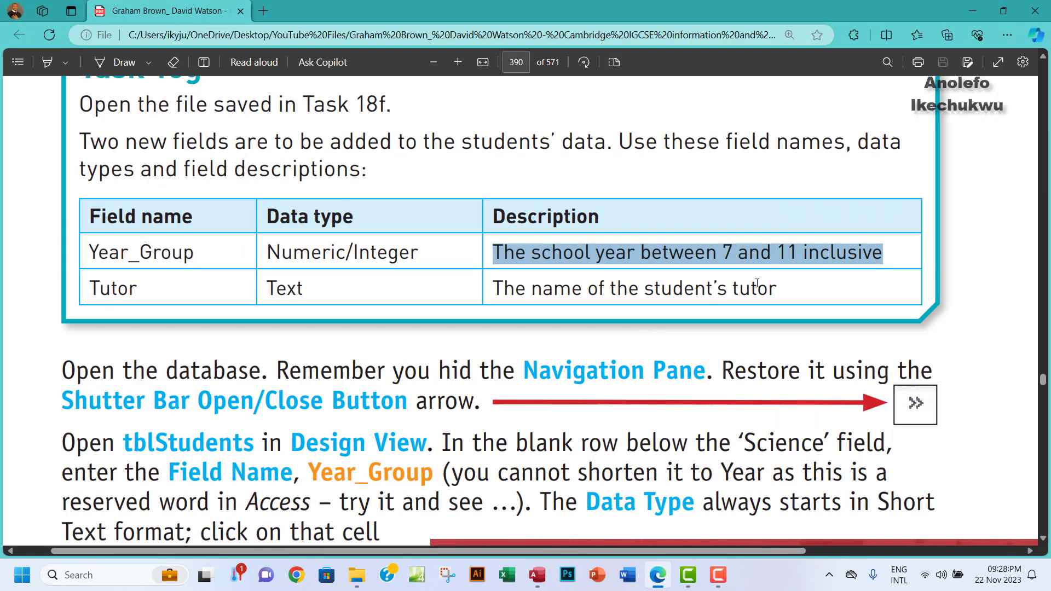
drag(784, 290, 473, 294)
key(ctrl+c)
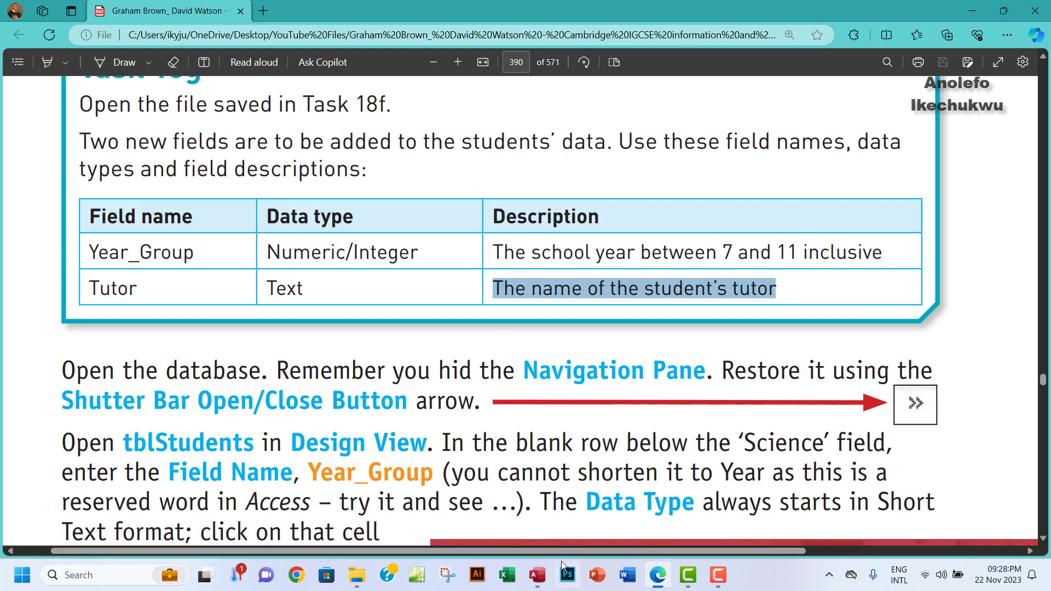
click(537, 575)
click(463, 242)
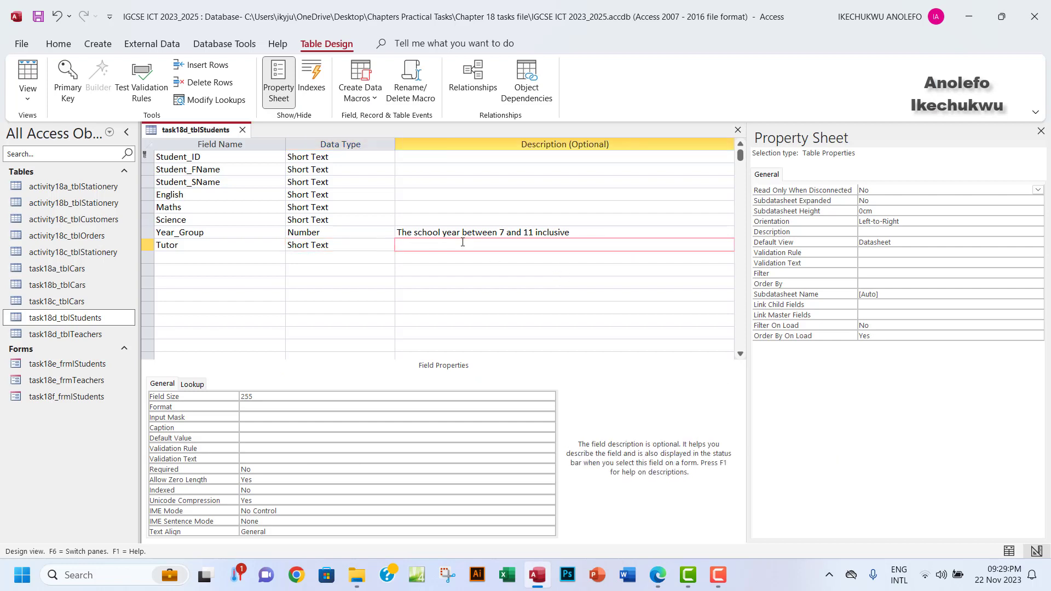
key(ctrl+v)
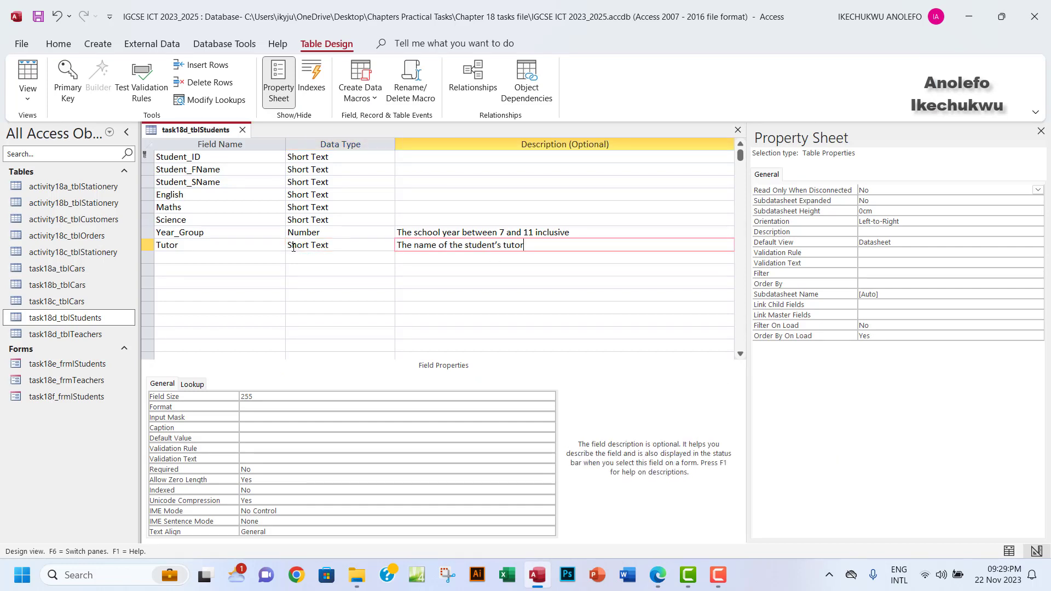
Step: Save the table design and show the students table in Datasheet View
click(333, 246)
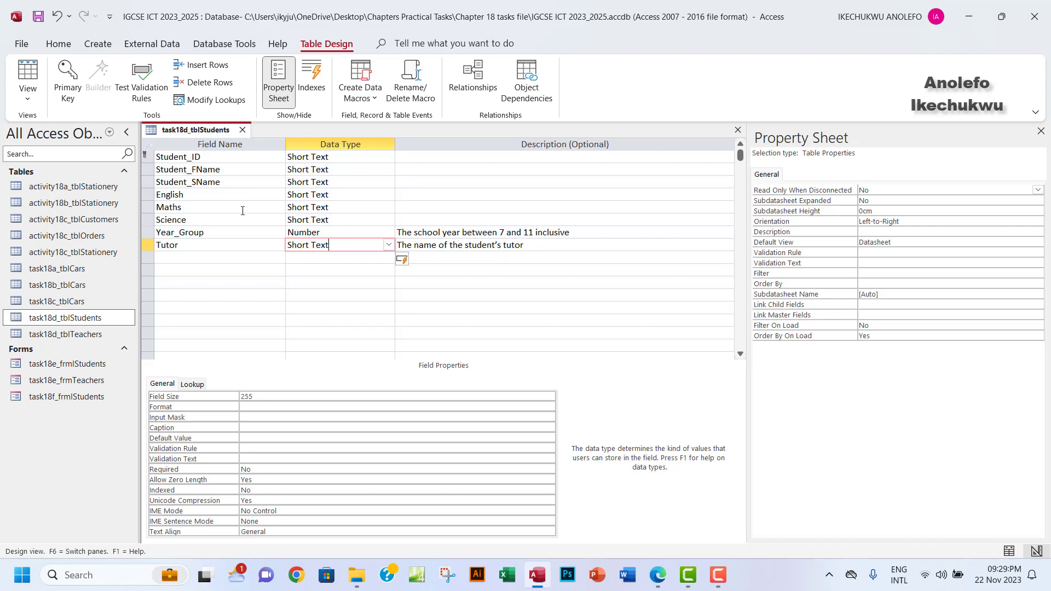
click(42, 85)
click(504, 325)
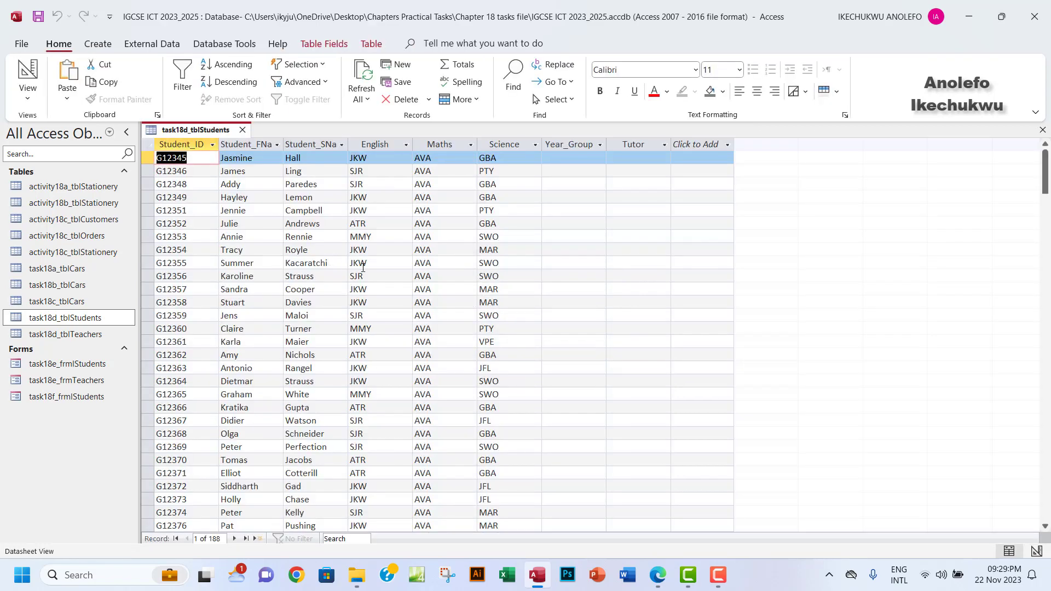
Step: Examine the length of the teacher codes in the English, Maths and Science columns
click(441, 143)
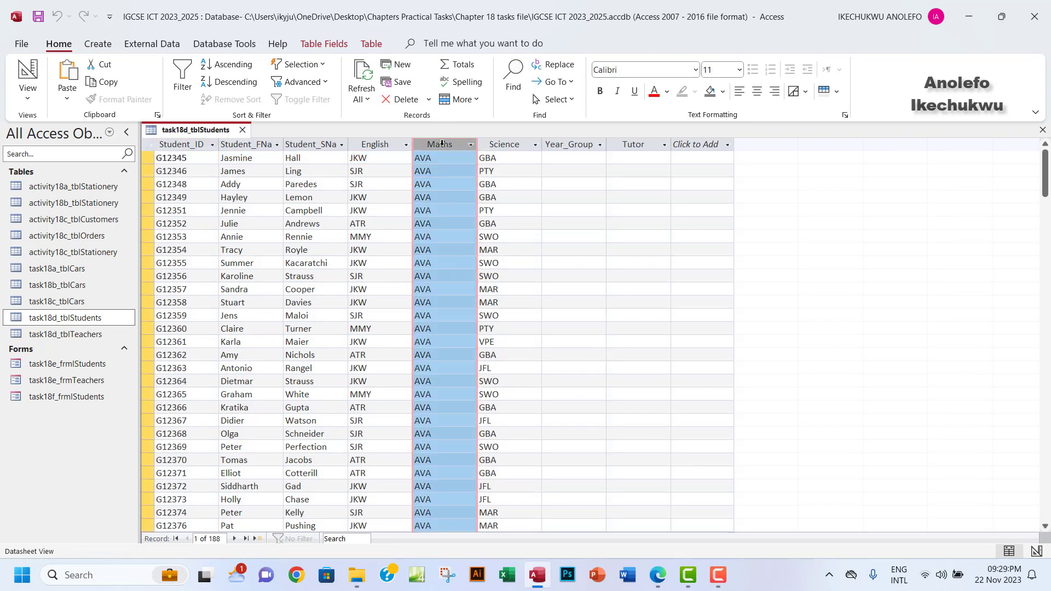
click(504, 144)
click(382, 143)
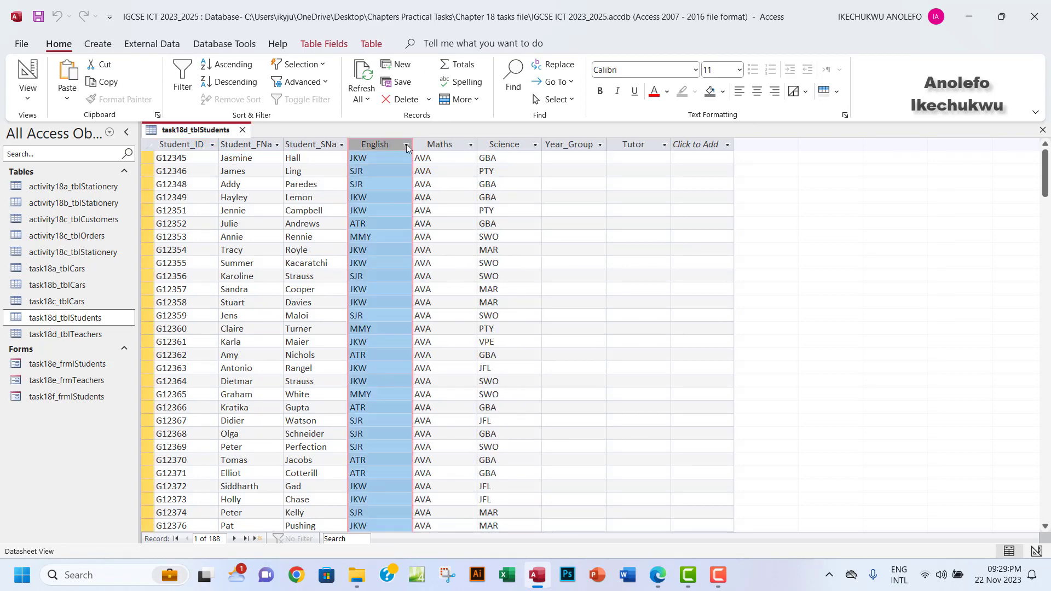
click(443, 144)
click(500, 145)
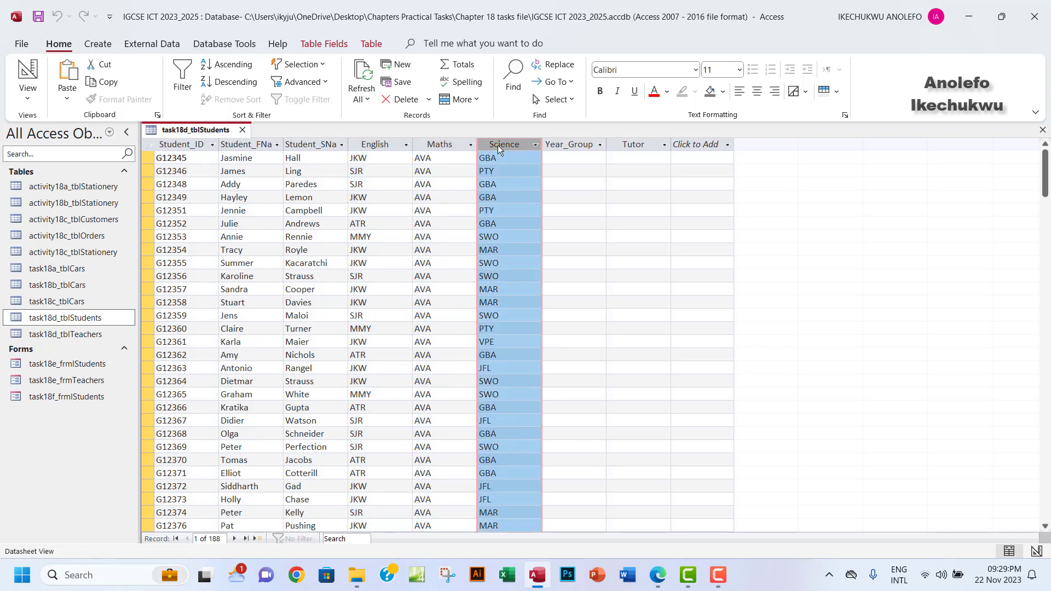
click(376, 145)
Step: Set the field size of the Tutor field to 3 in the students table's Design View
click(29, 97)
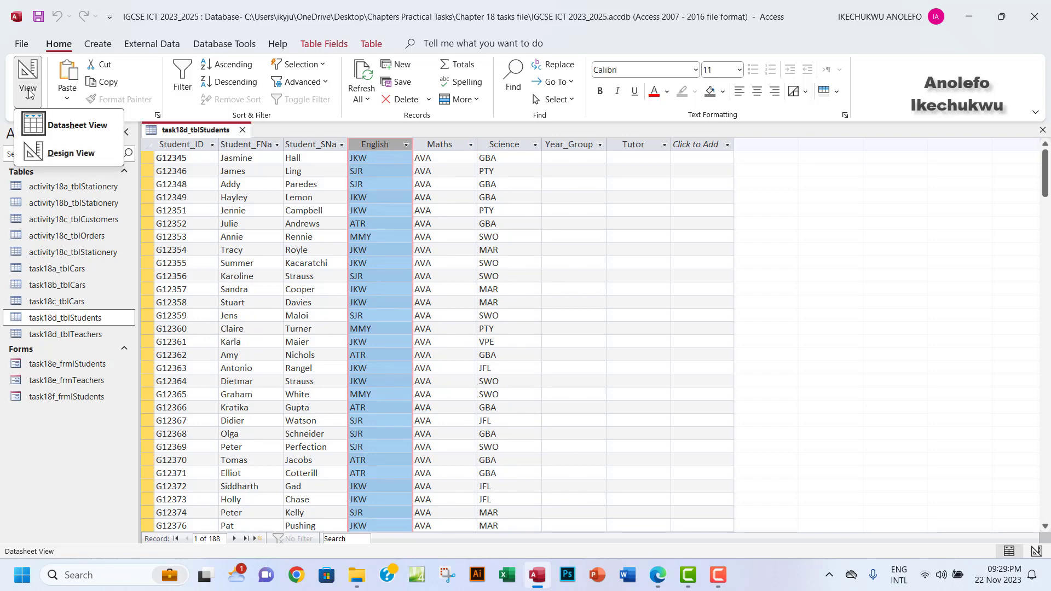
click(61, 154)
click(352, 234)
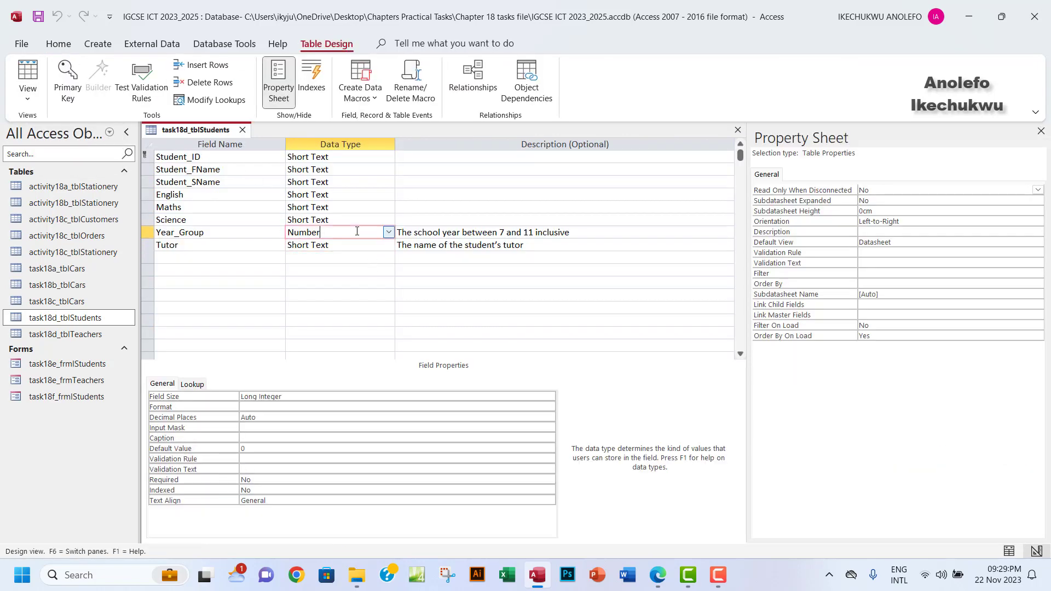
click(341, 243)
double_click(255, 397)
text(3)
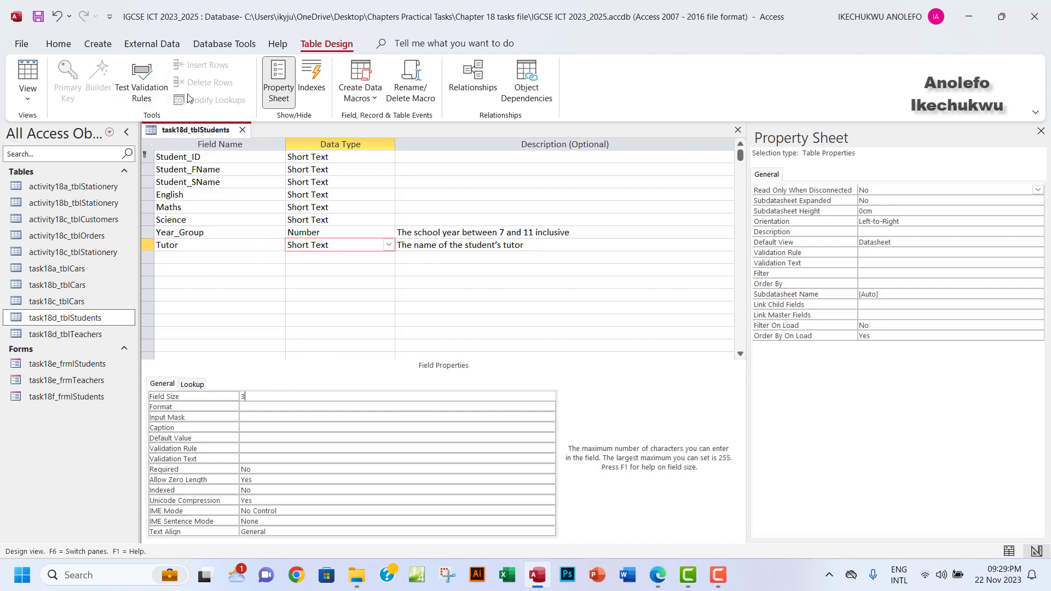
Step: Save the students table with the shortened field size and return it to Datasheet View
click(35, 78)
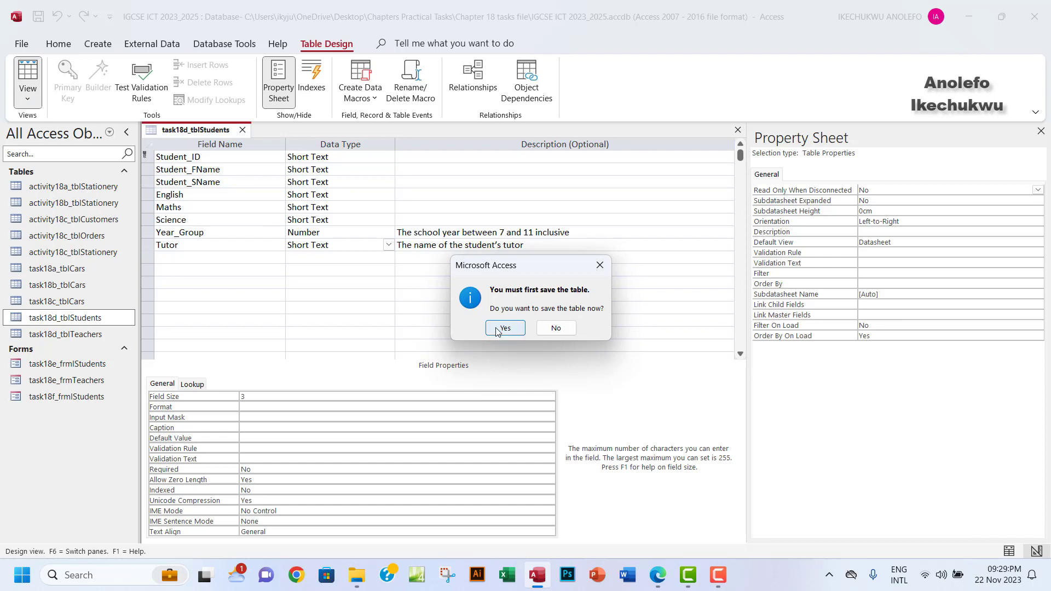
click(503, 322)
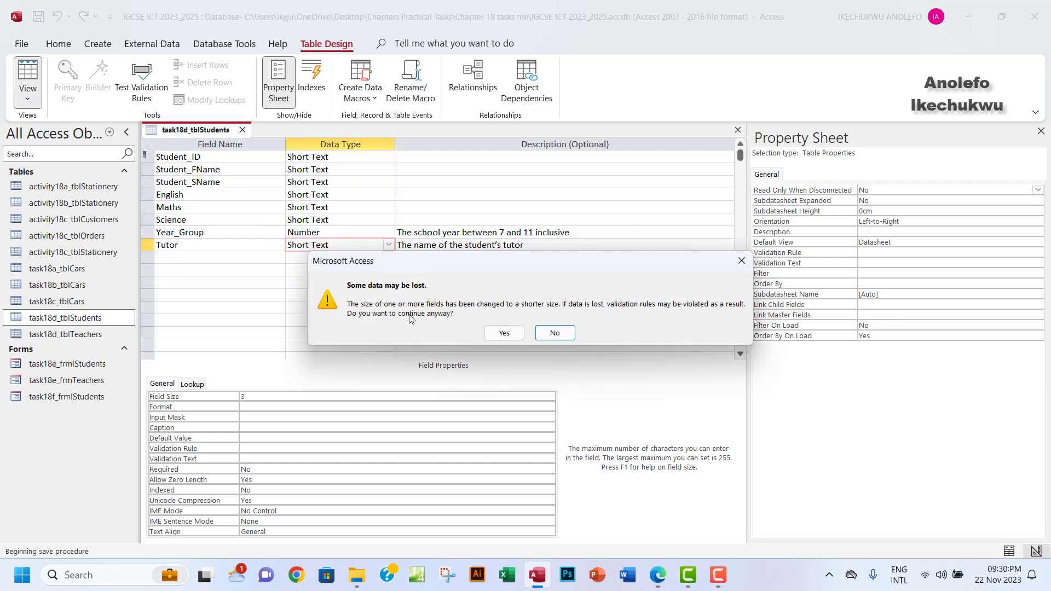
click(504, 332)
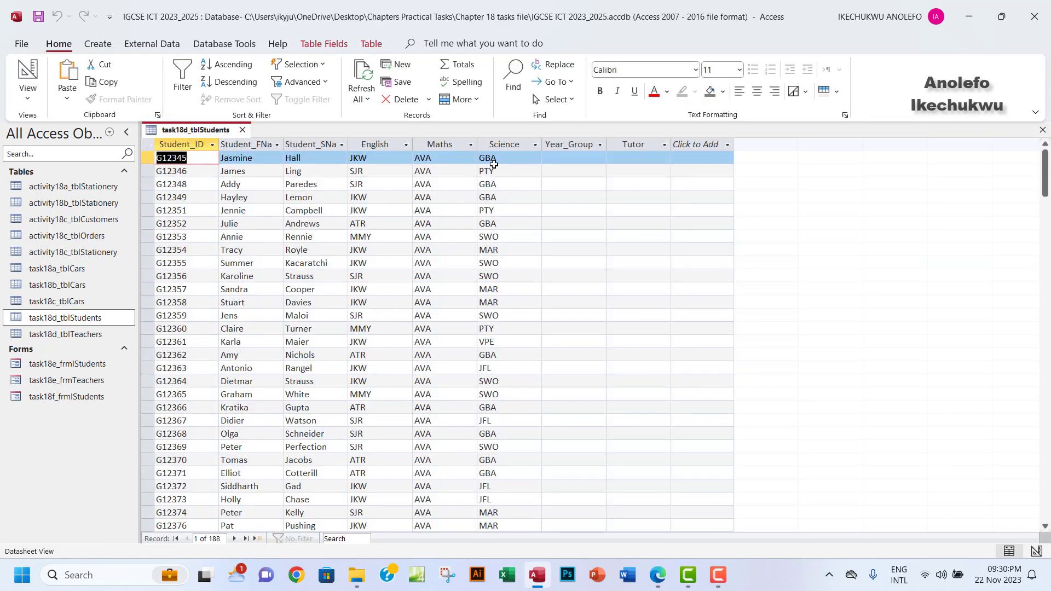
Step: Review the teacher codes in the Science, Maths and English columns and close the students table
click(490, 142)
click(438, 145)
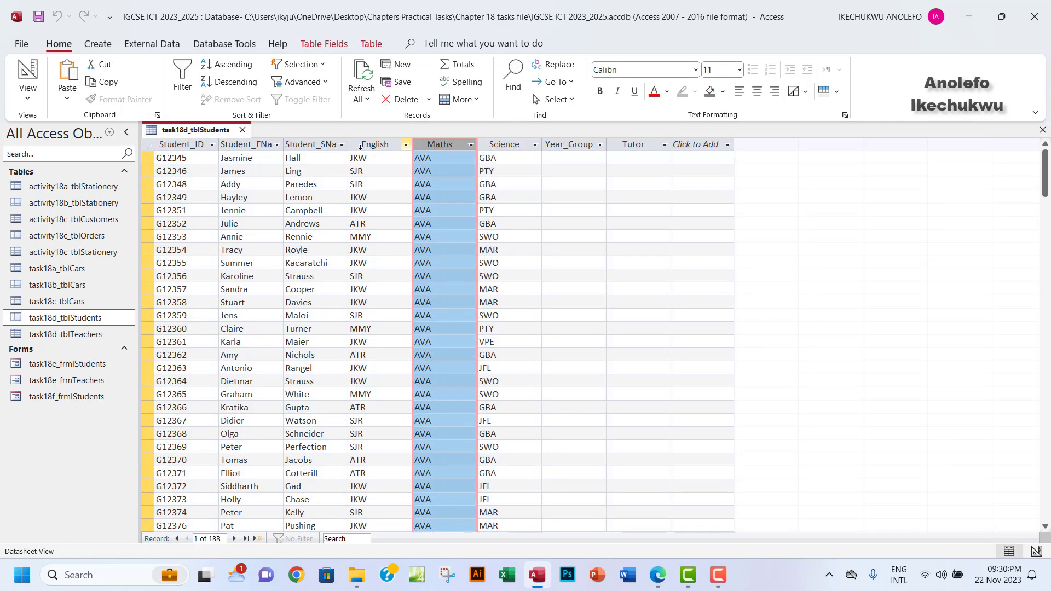
click(364, 145)
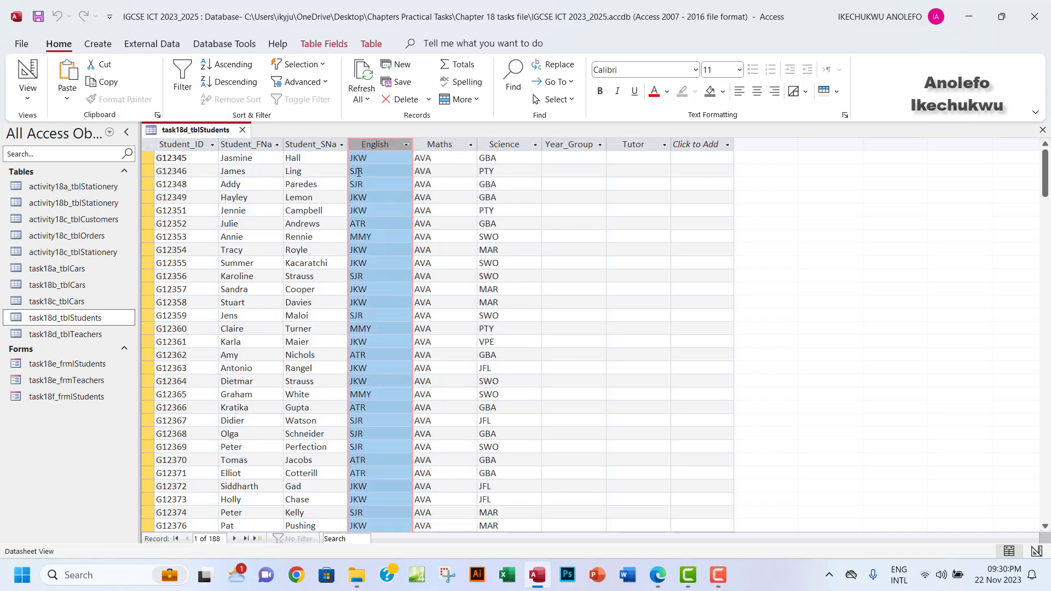
click(242, 130)
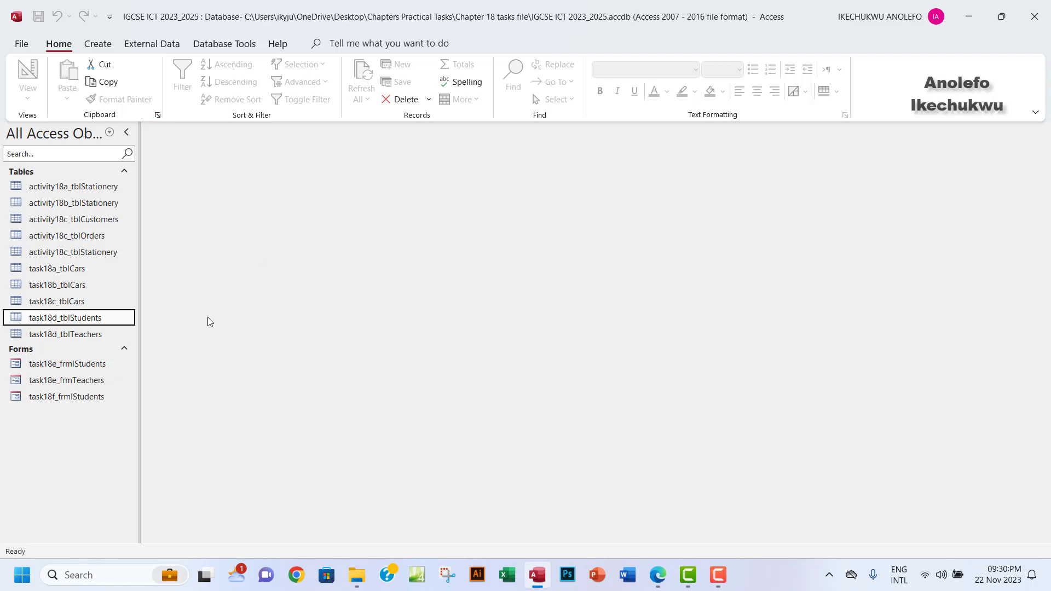
Step: Check the Task 18g instructions in the PDF in Edge, and open the task18f_frmlStudents form in Access
click(662, 575)
scroll(256, 244, up, 3)
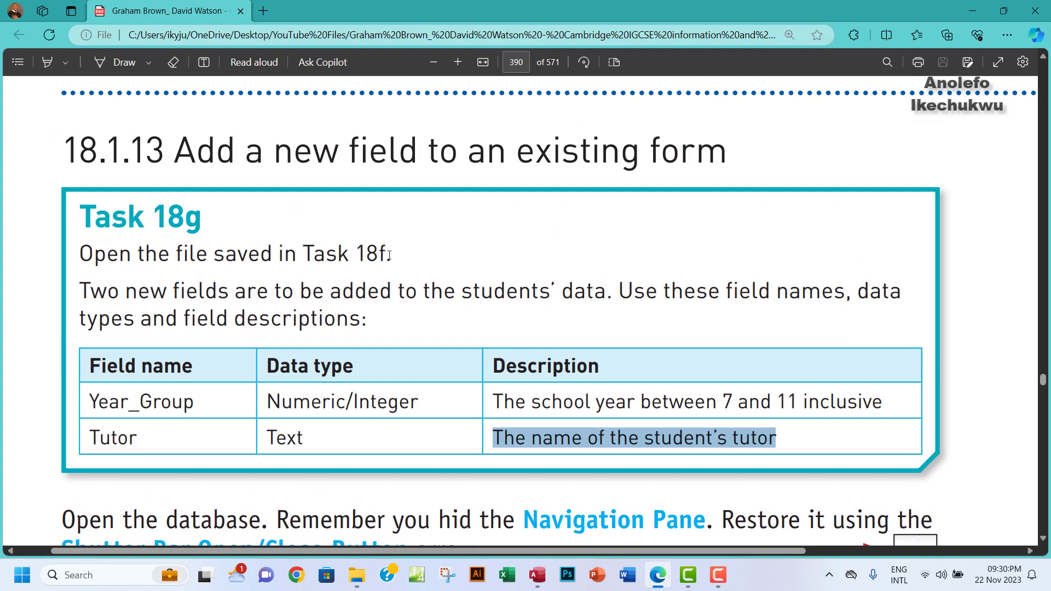
click(537, 575)
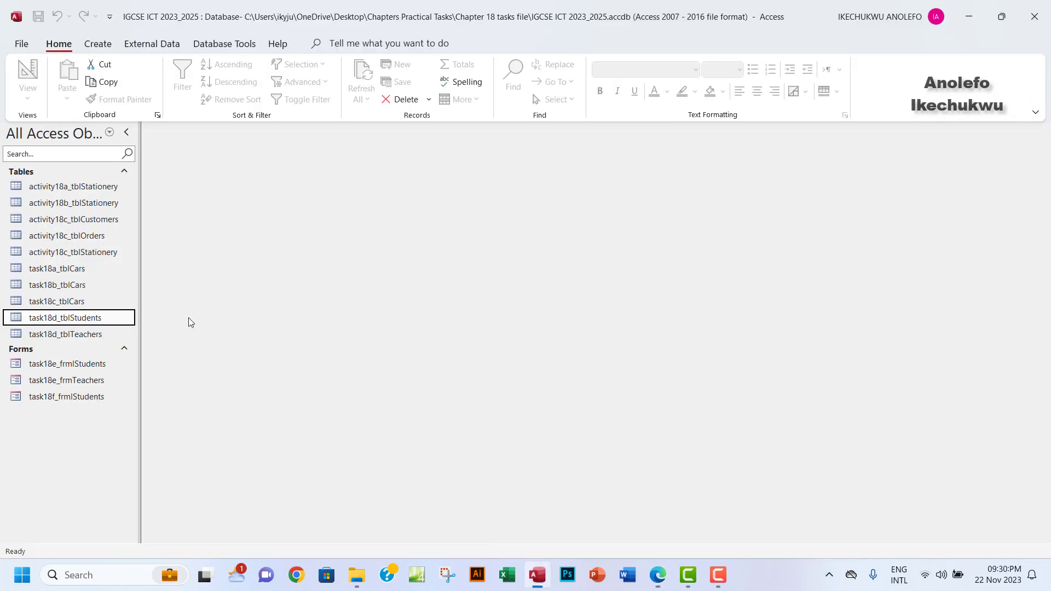
double_click(66, 397)
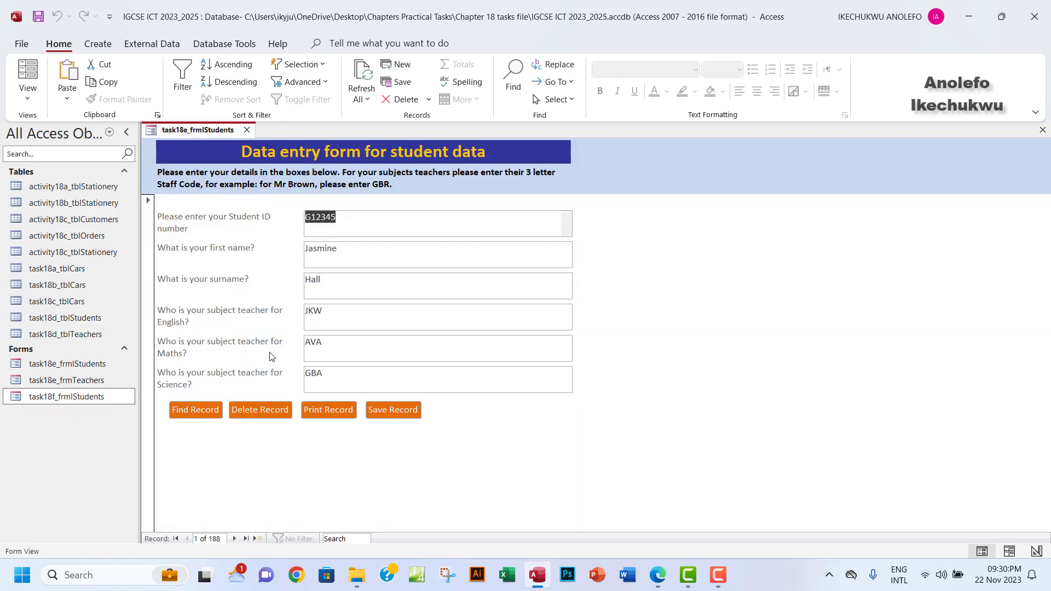
Step: Save a copy of the open form as a new form named task18g_frmlStudents
click(22, 44)
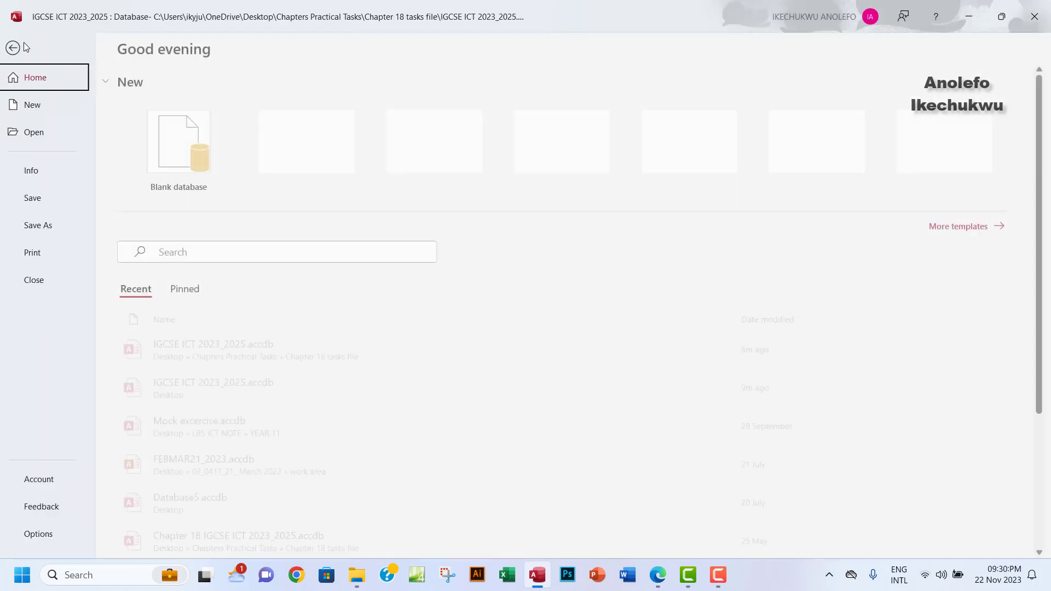
click(69, 230)
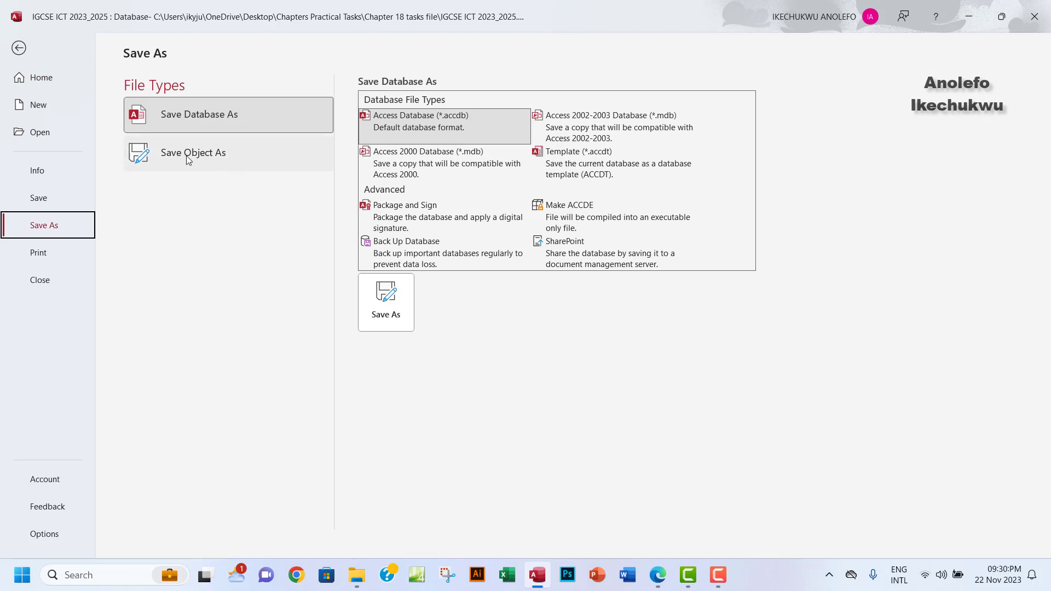
click(164, 155)
click(385, 241)
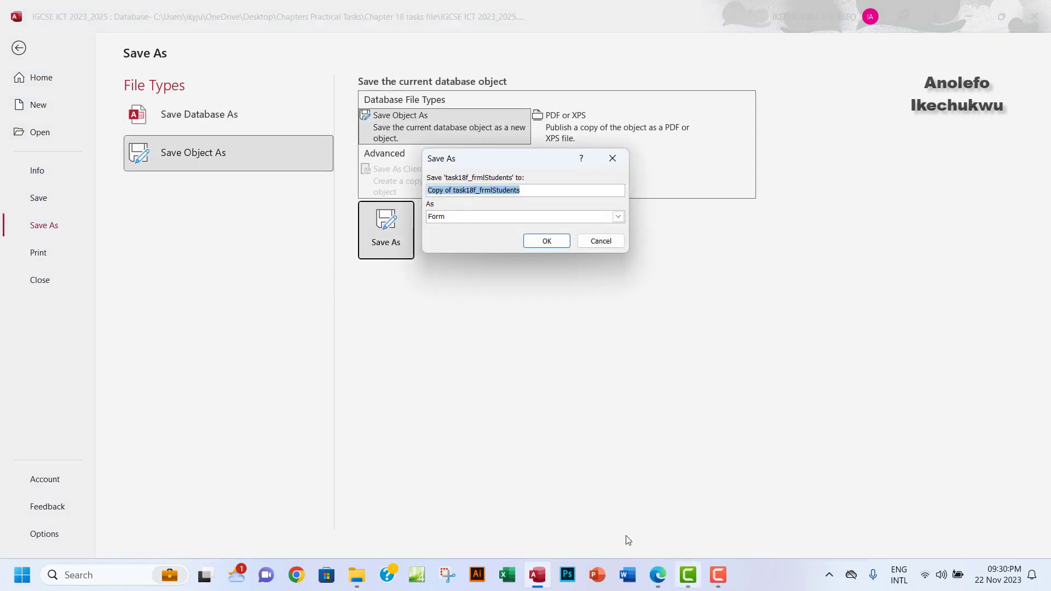
click(659, 581)
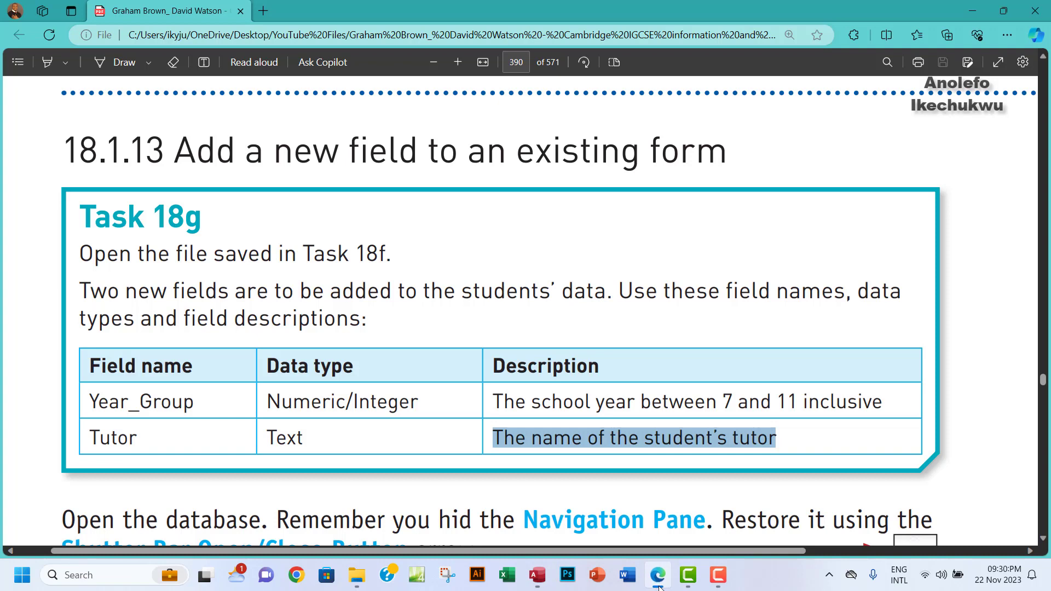
click(658, 581)
click(466, 190)
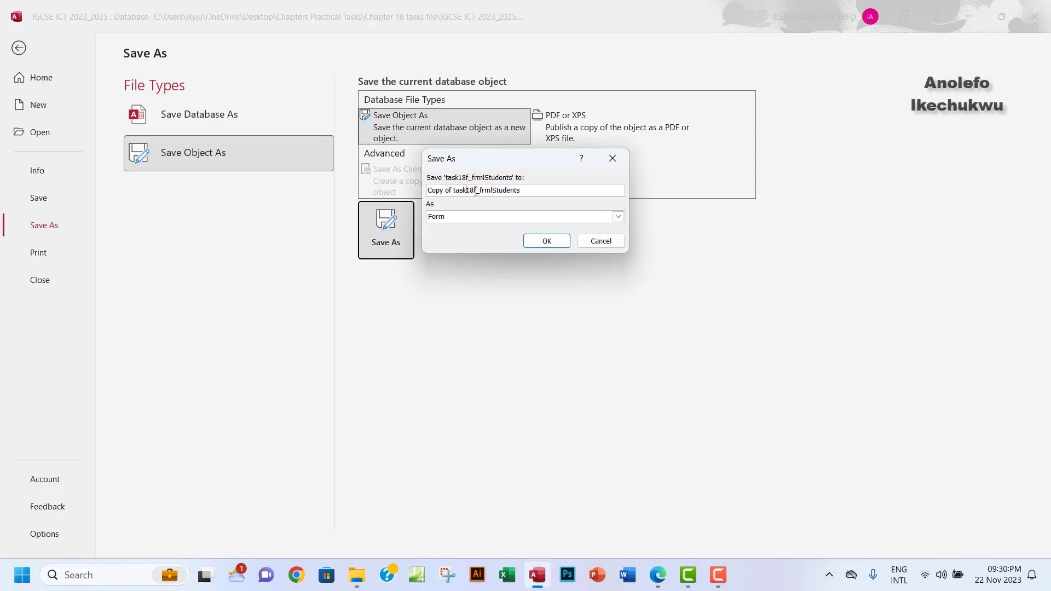
key(BackSpace)
text(g)
drag(452, 190, 417, 193)
key(BackSpace)
click(546, 241)
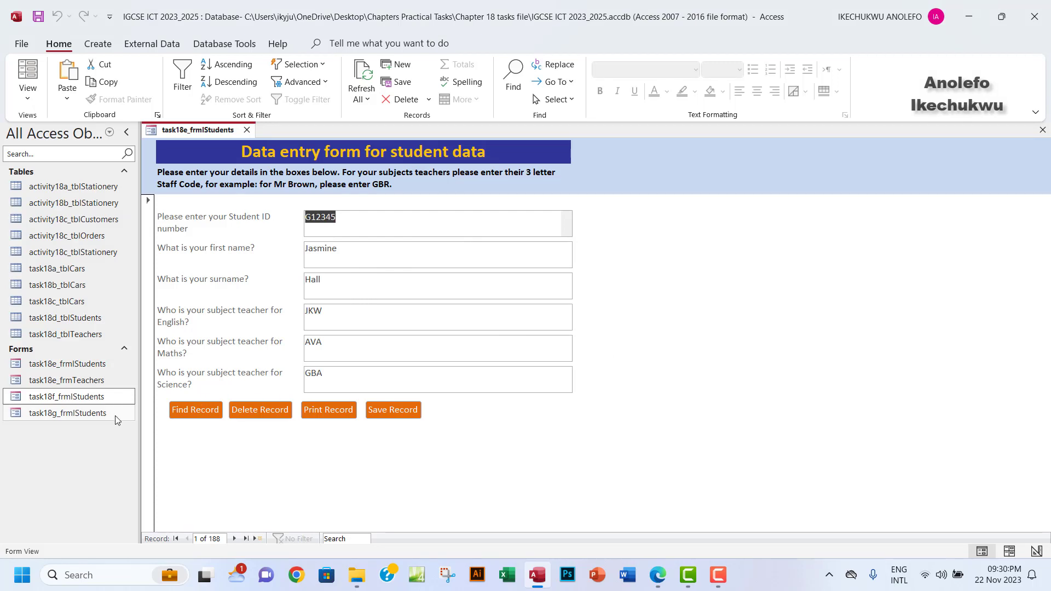
Step: Close the original form and open task18g_frmlStudents in Design View
click(1042, 130)
click(65, 417)
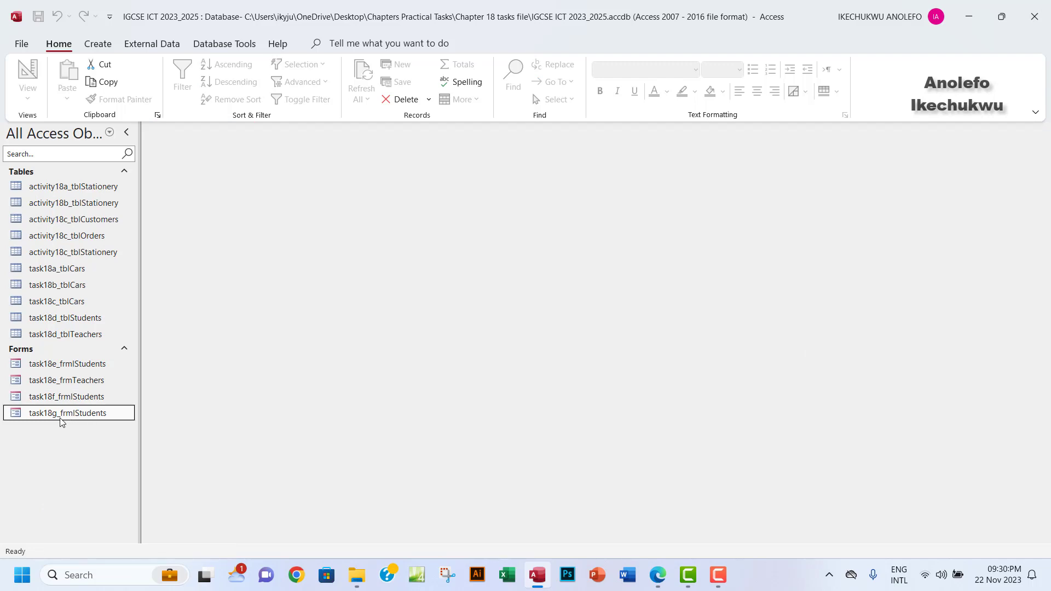
double_click(63, 419)
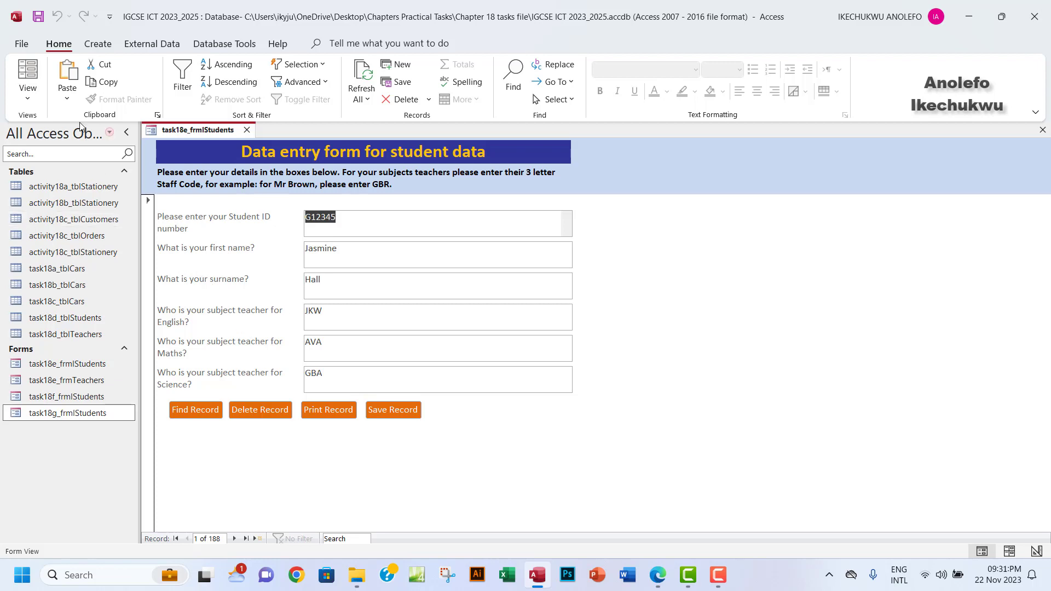
click(28, 100)
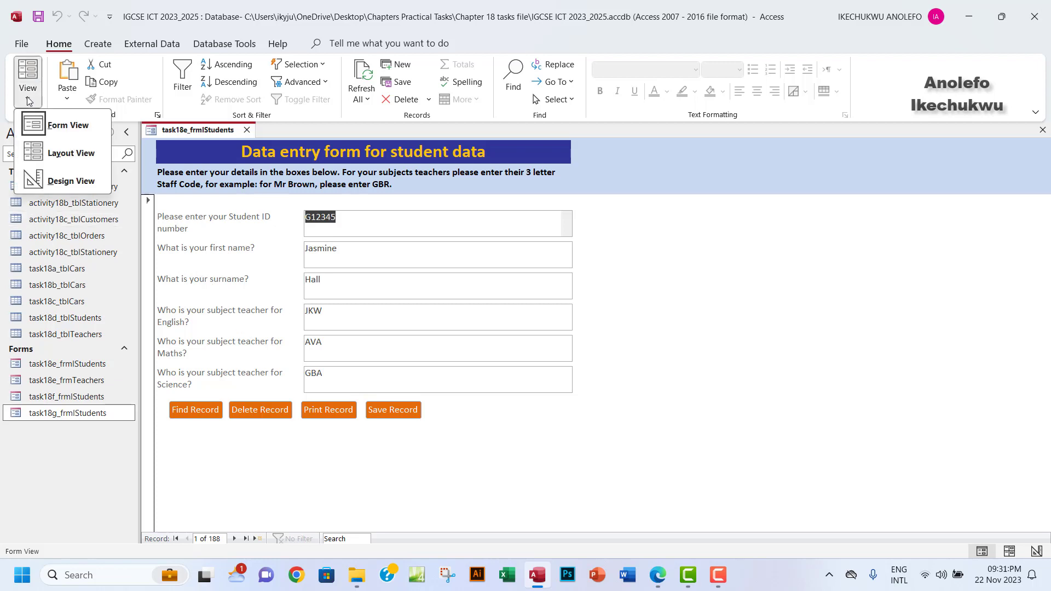
click(61, 180)
Step: Delete the Find Record, Delete Record, Print Record and Save Record buttons from the form
click(195, 454)
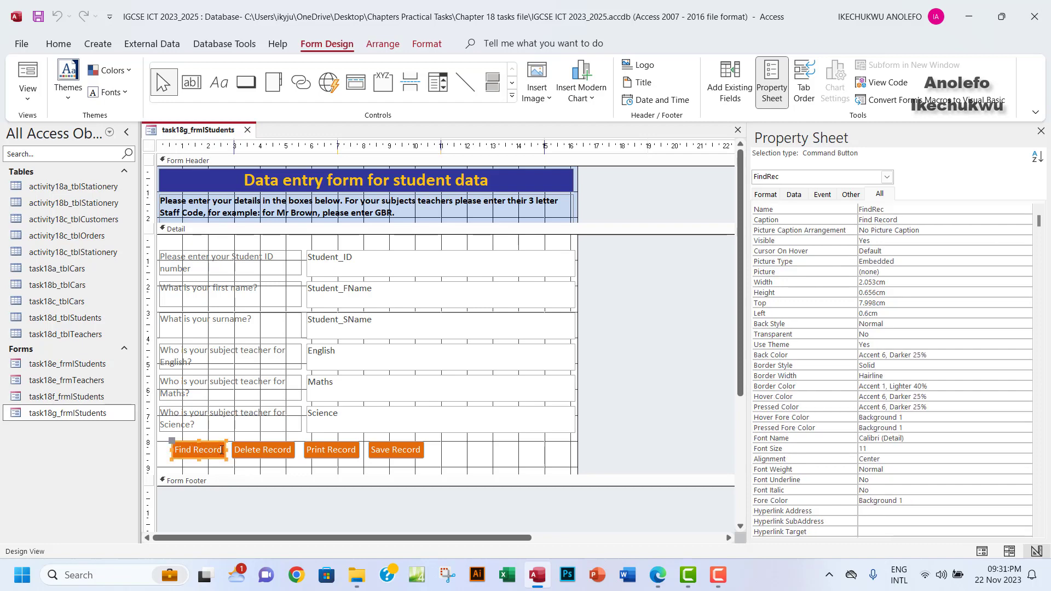
shift+click(261, 453)
shift+click(329, 454)
shift+click(364, 453)
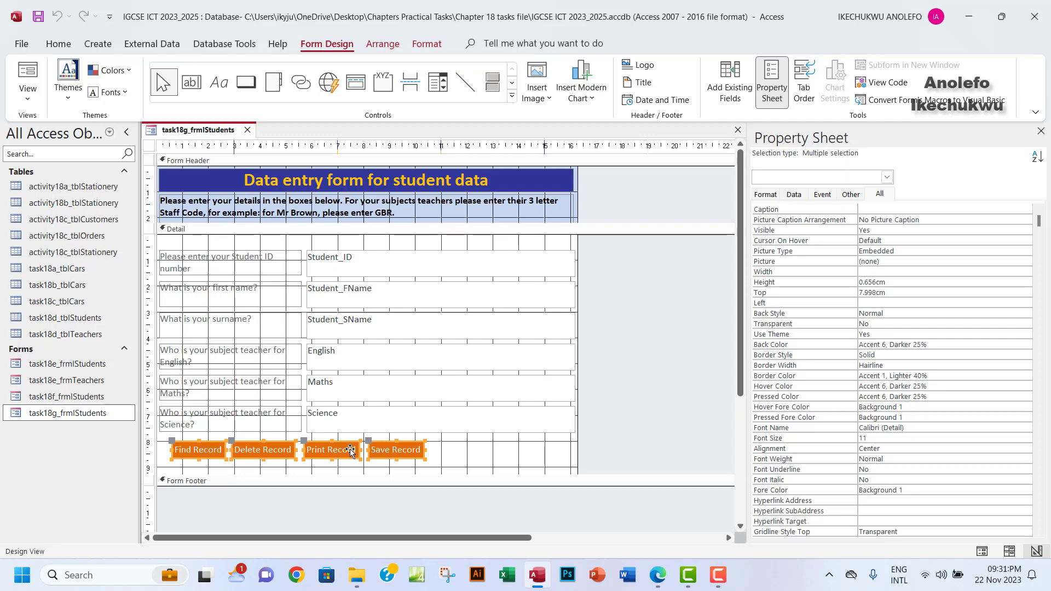
key(Delete)
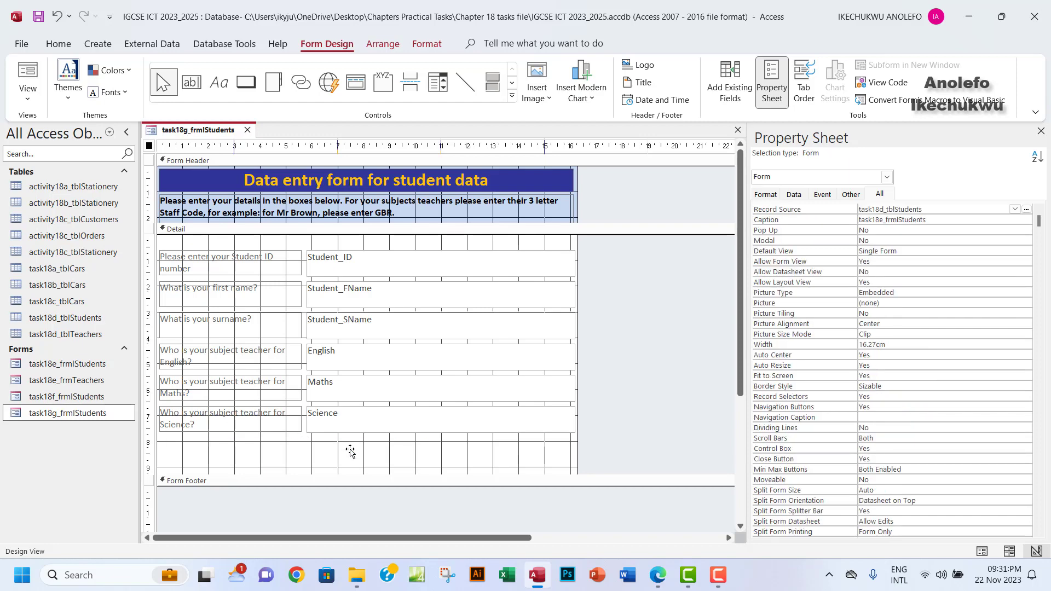
Step: Extend the form's Detail section downward to a height of about 12 cm to make room for new fields
drag(324, 476, 317, 516)
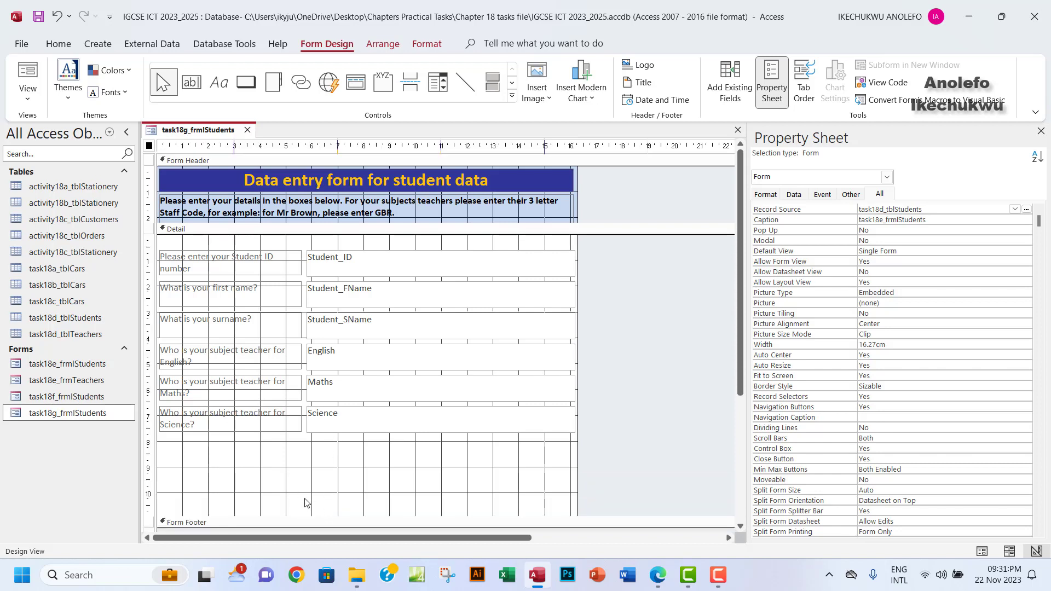
scroll(336, 482, down, 1)
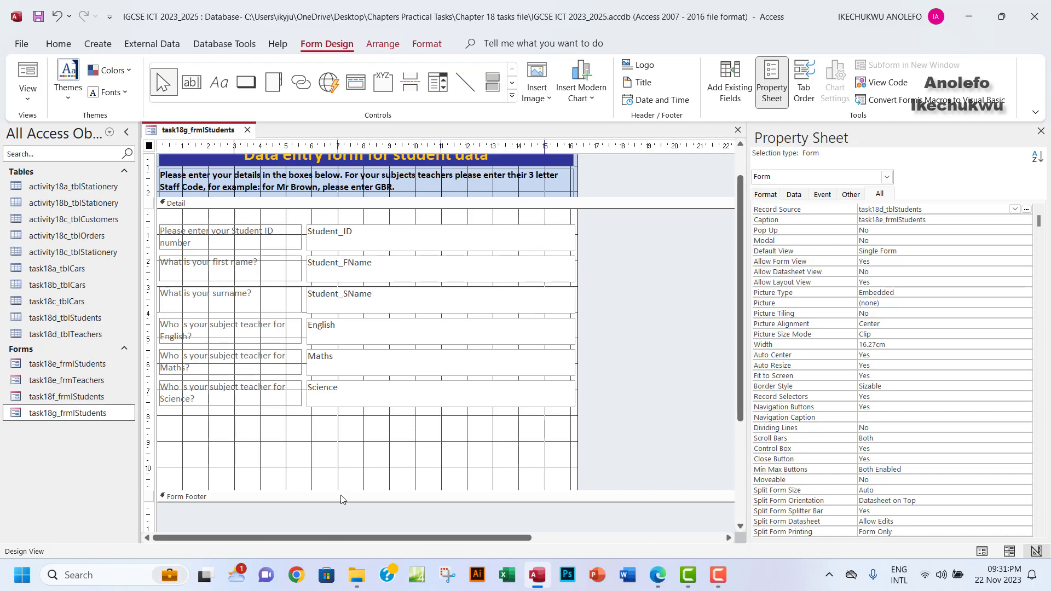
drag(349, 502, 351, 520)
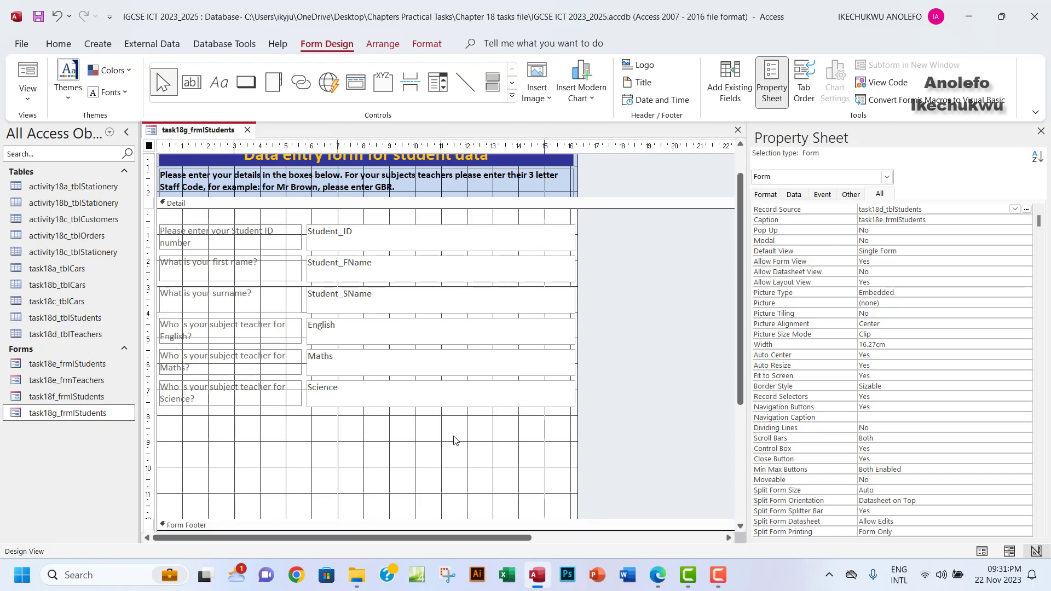
Step: Check the Year_Group description in Edge, and insert an option group below Science in Access with option labels Year 7 to Year 11
click(658, 575)
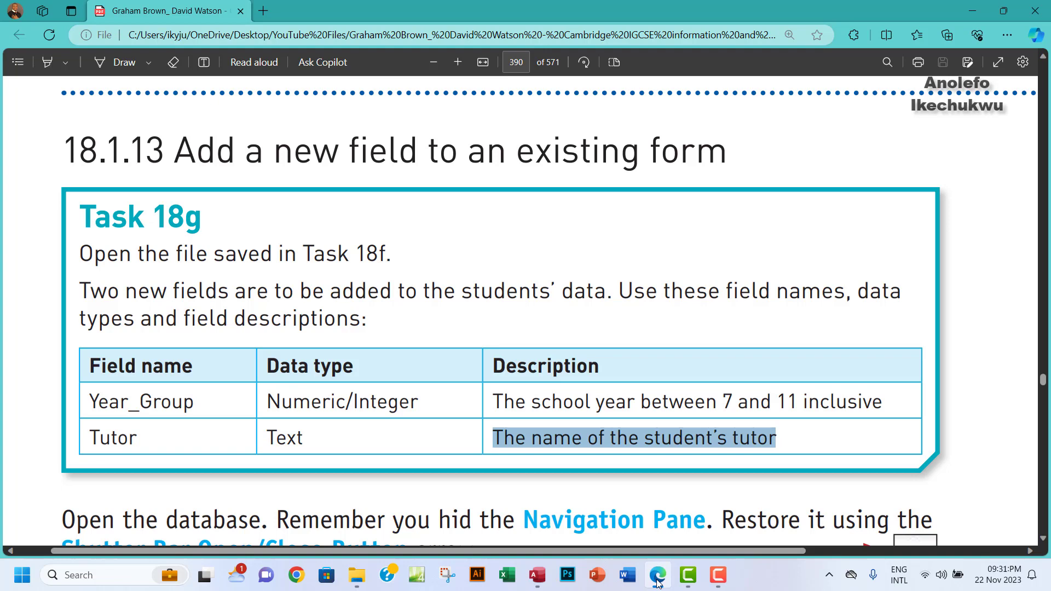
click(658, 584)
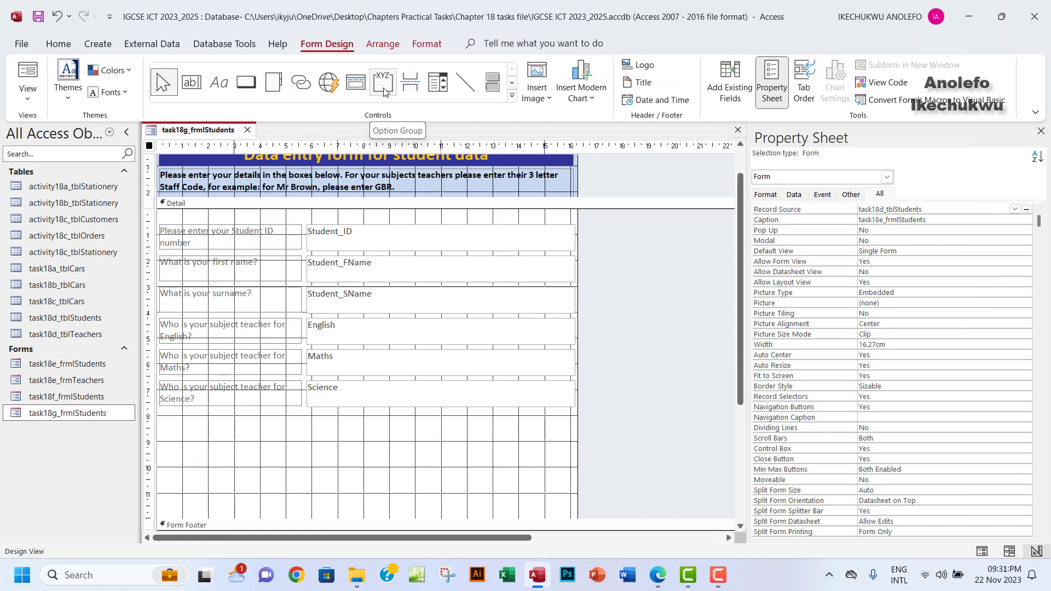
click(385, 92)
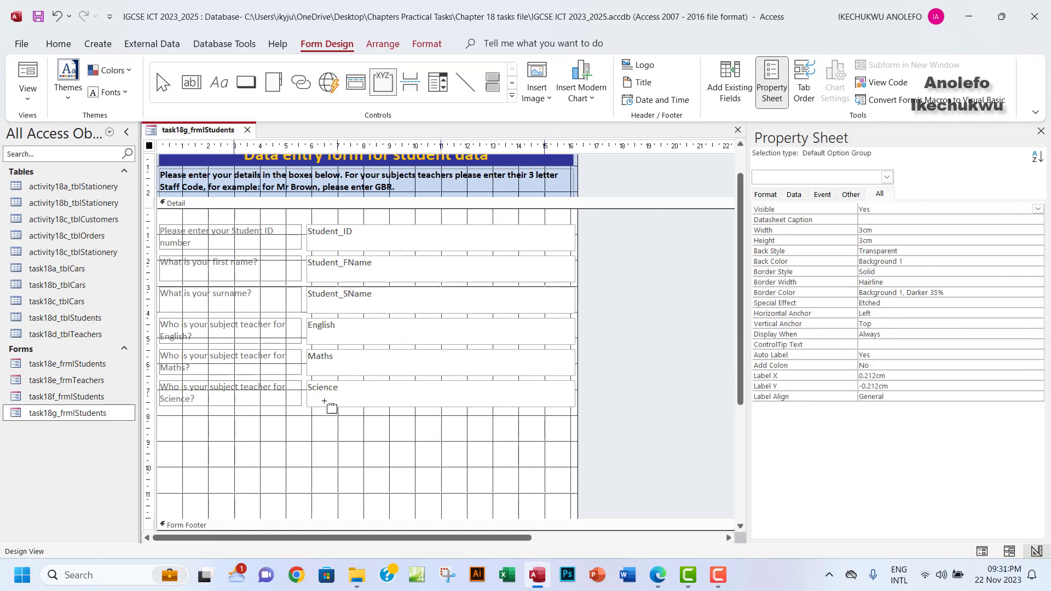
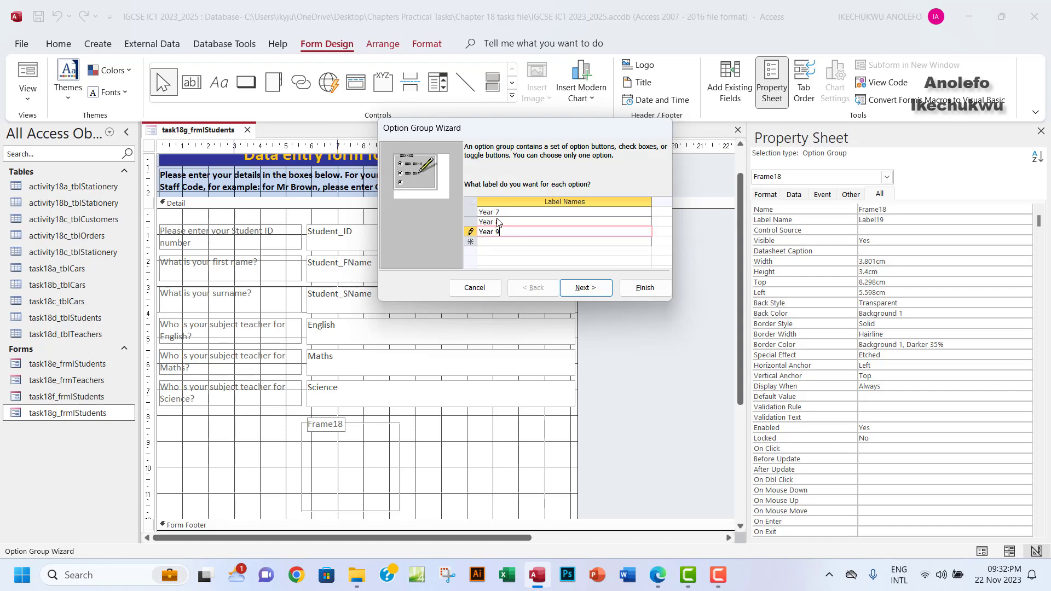
key(Return)
text(Ye)
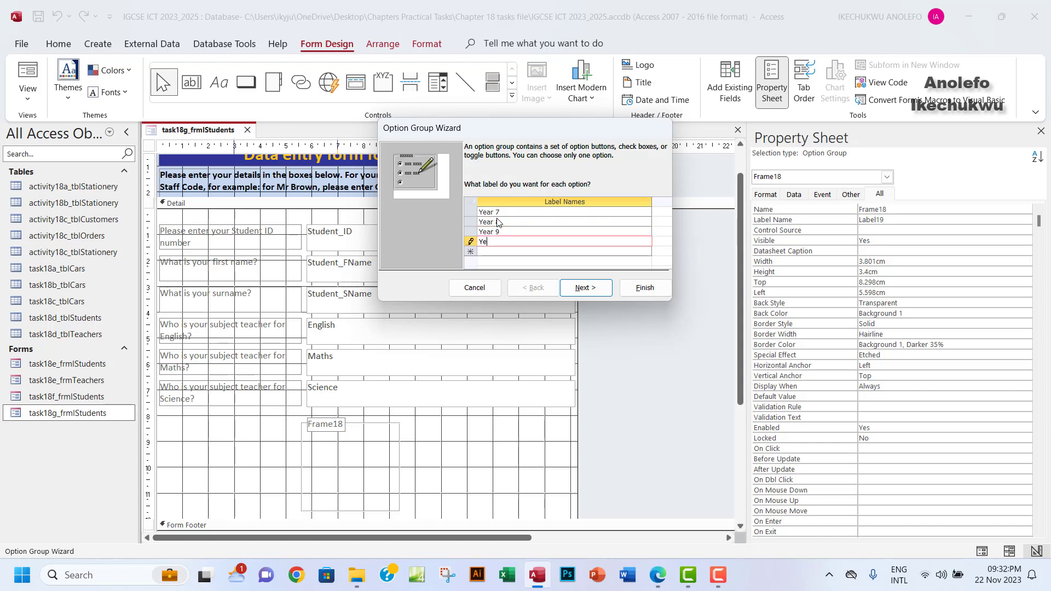
text(ar 10)
key(Down)
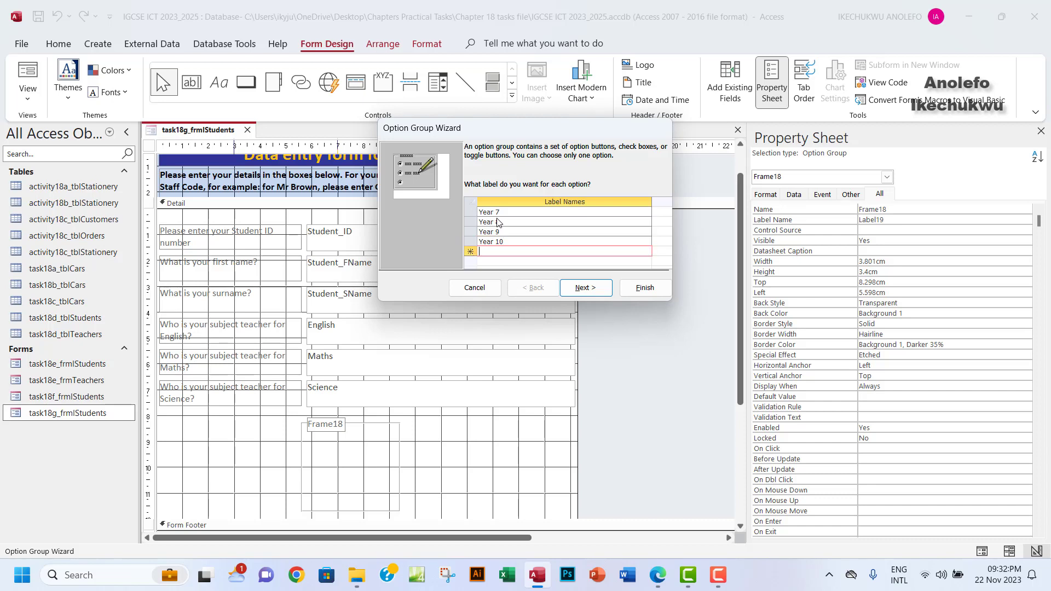
text(Year 11)
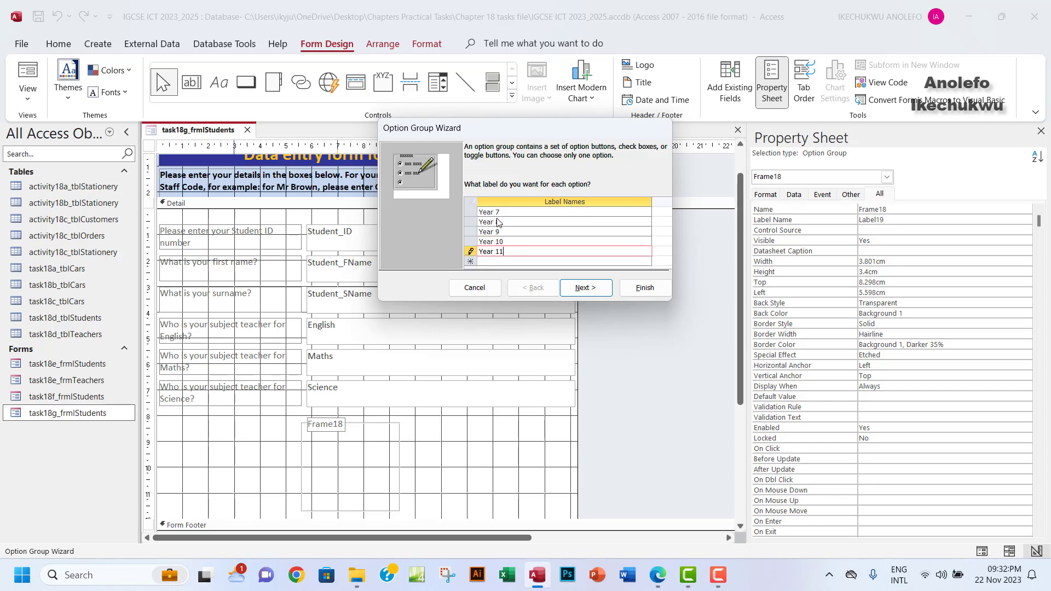
key(Down)
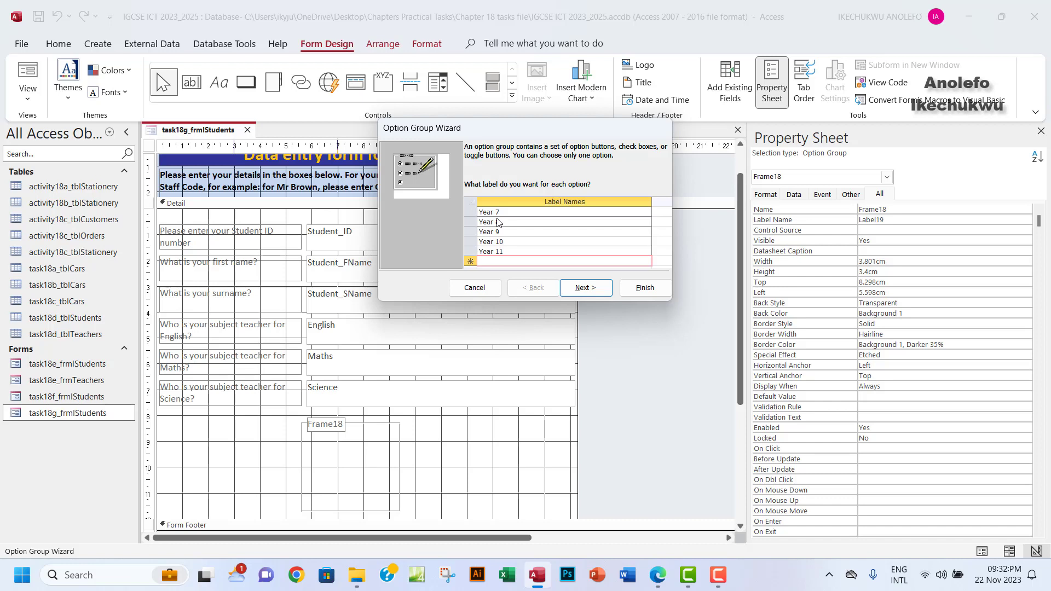
Step: Add a sixth option label, No year group selected, and make it the default choice of the option group
text(N)
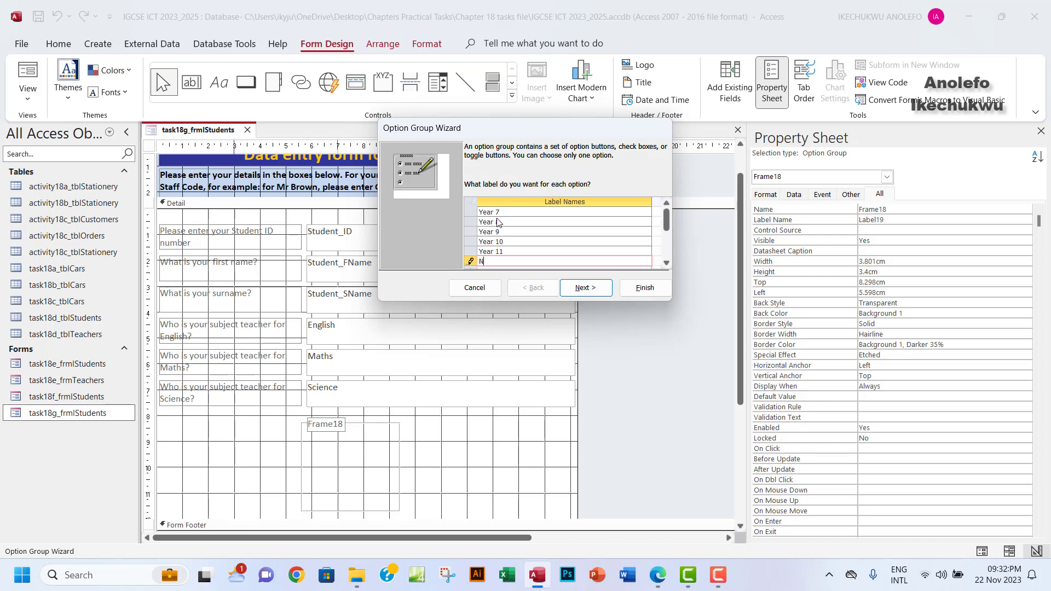
text(o yea)
text(r gro)
text(up le)
key(BackSpace)
text(electe)
click(588, 295)
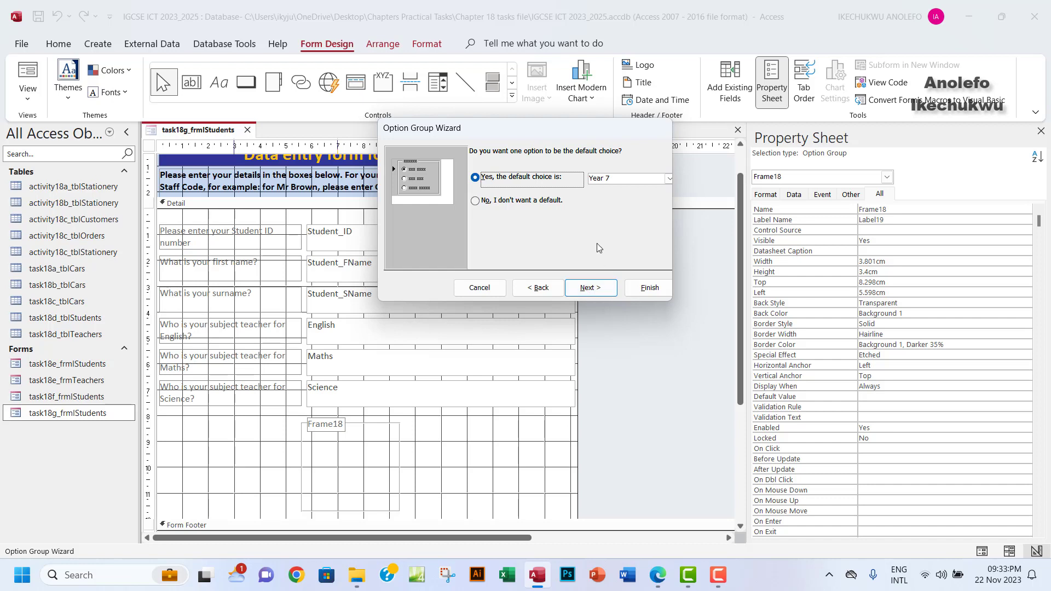
click(665, 180)
click(630, 237)
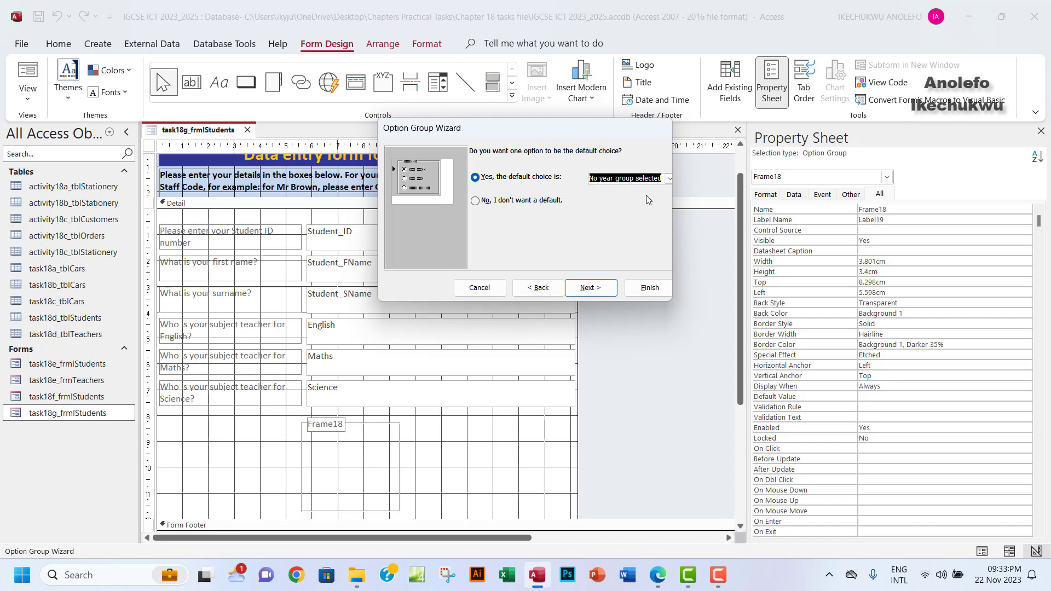
click(593, 287)
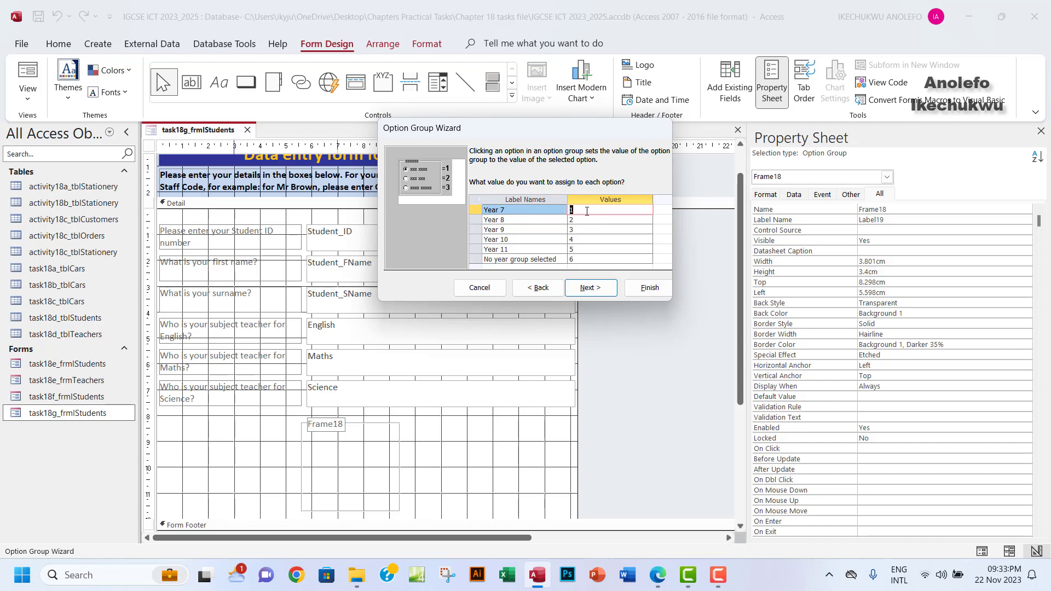
Step: Assign the values 7, 8 and 9 to the Year 7, Year 8 and Year 9 options
text(7)
click(572, 219)
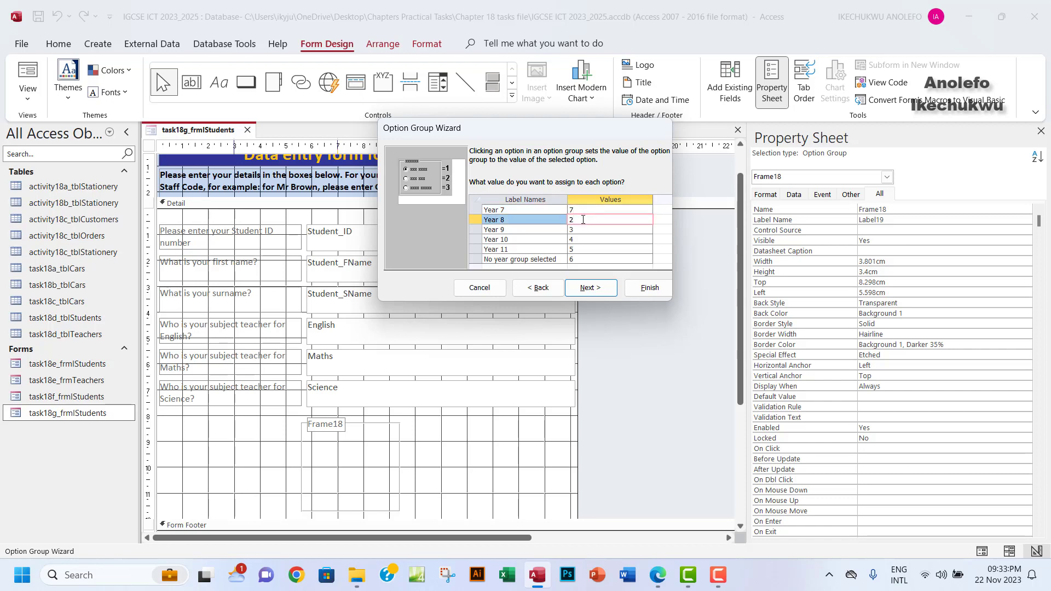
key(BackSpace)
text(8)
click(578, 232)
key(BackSpace)
text(9)
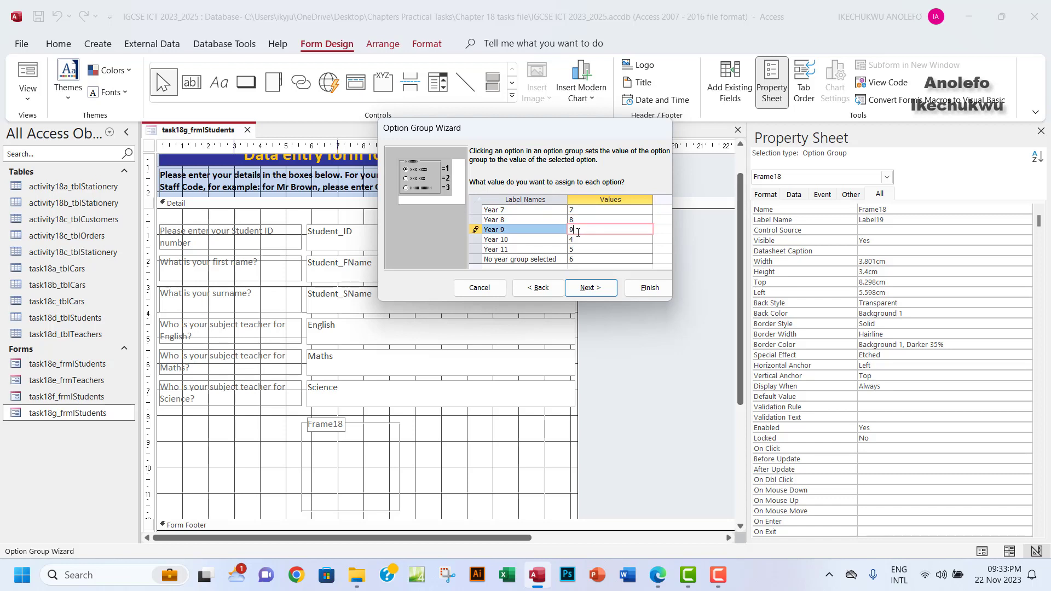
Step: Assign 10 to Year 10, 11 to Year 11 and 0 to No year group selected, and accept the option values
click(573, 239)
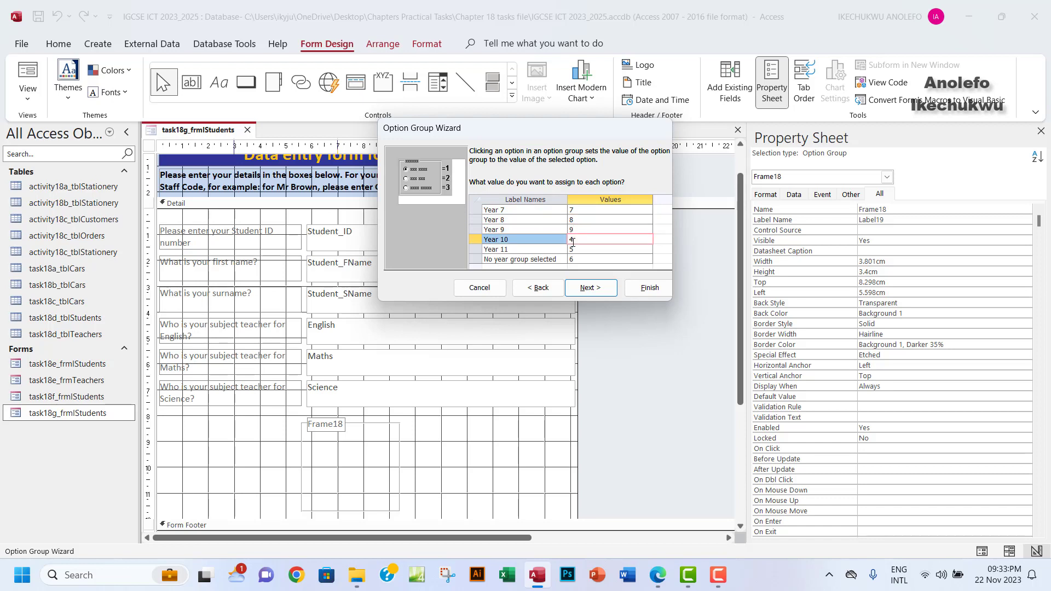
key(BackSpace)
text(10)
key(Down)
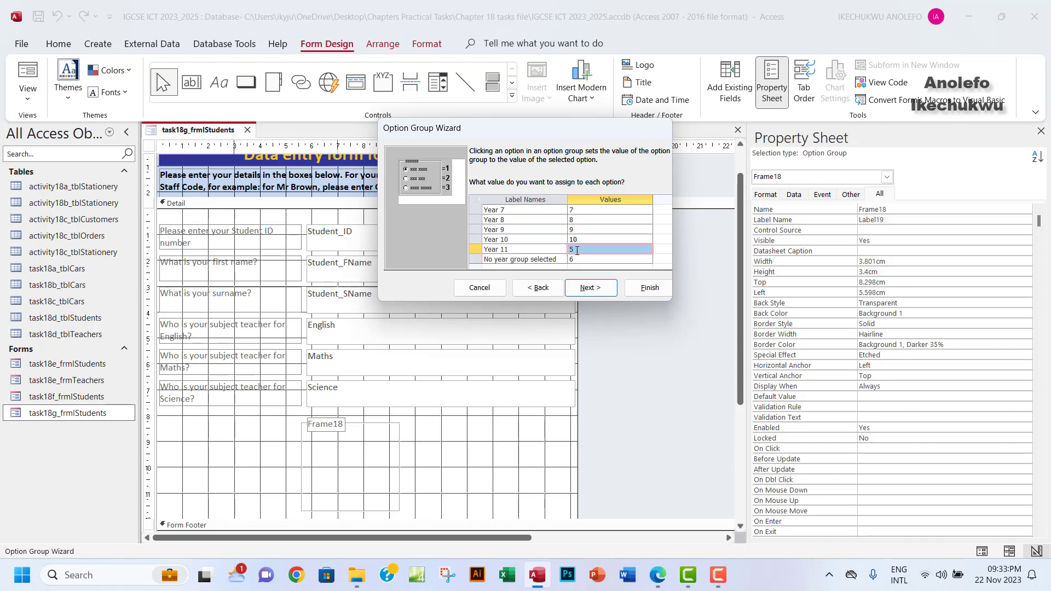
click(577, 250)
key(BackSpace)
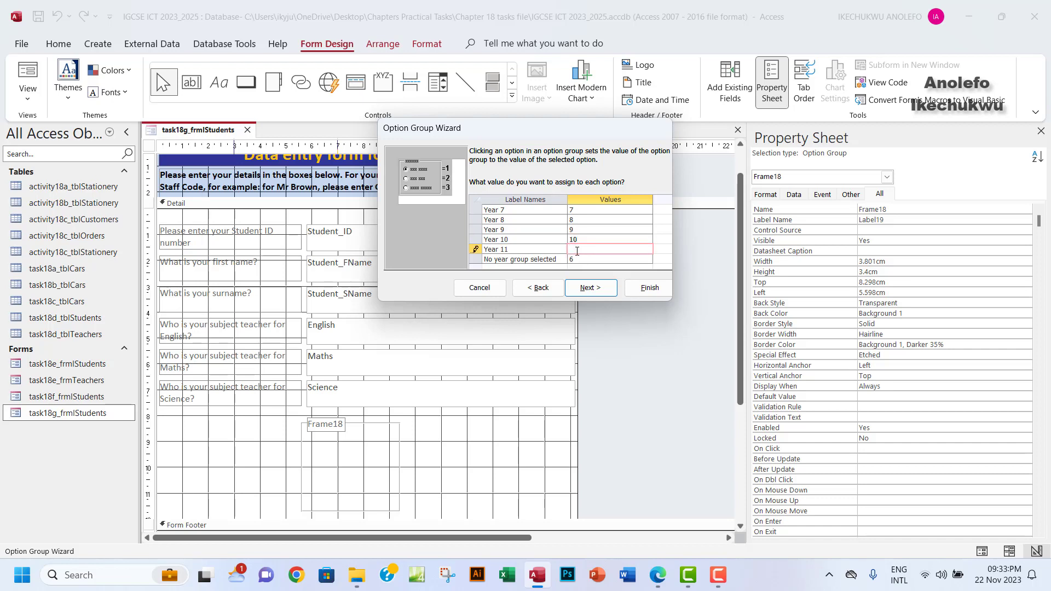
text(11)
click(578, 259)
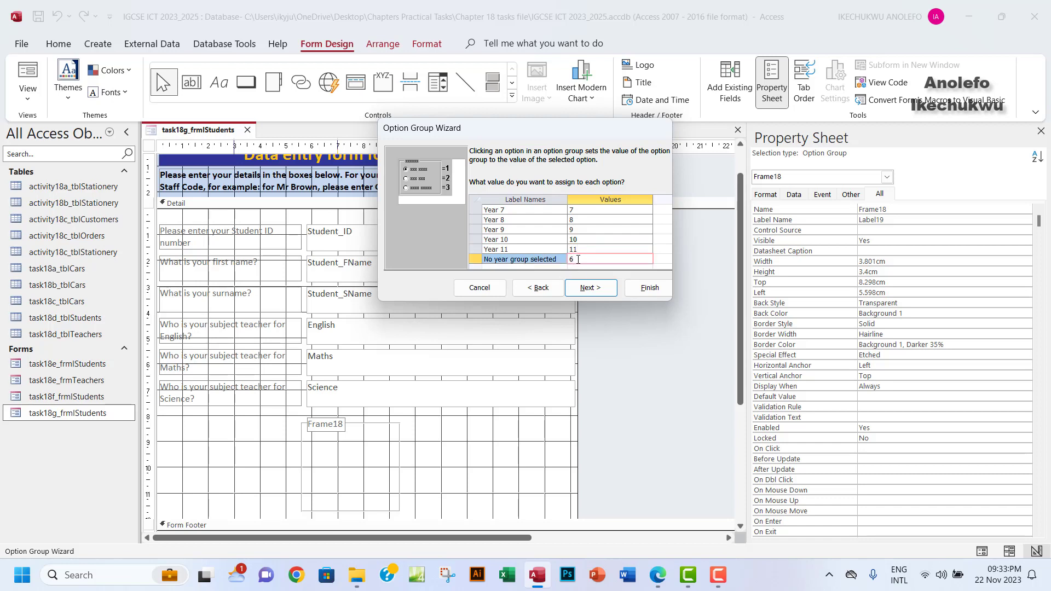
key(BackSpace)
text(0)
click(591, 291)
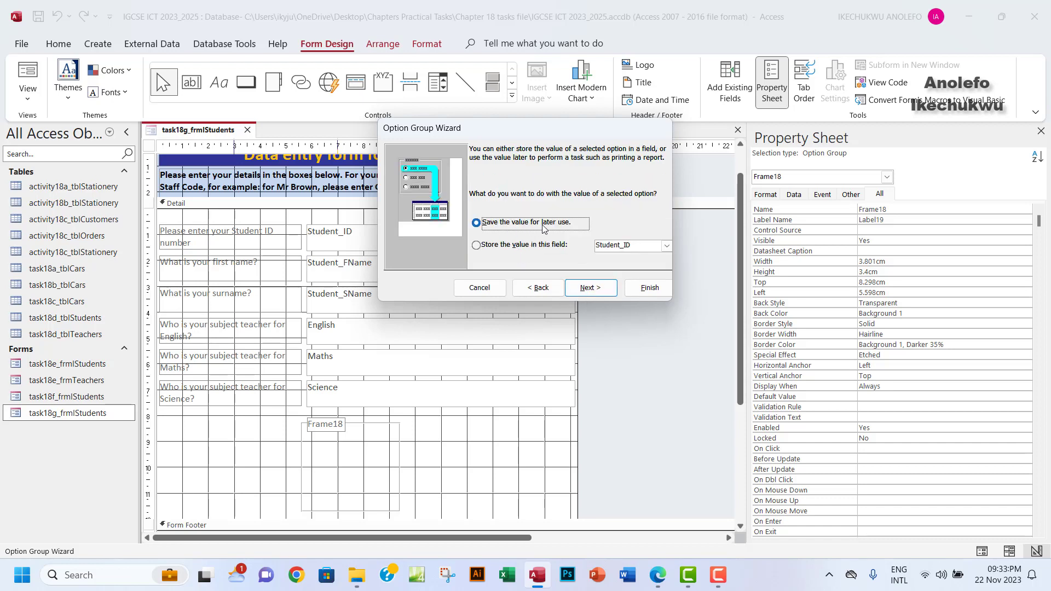
Step: Store the option group's value in the Year_Group field, keep etched option buttons, caption the group Tutor and finish the wizard
click(477, 247)
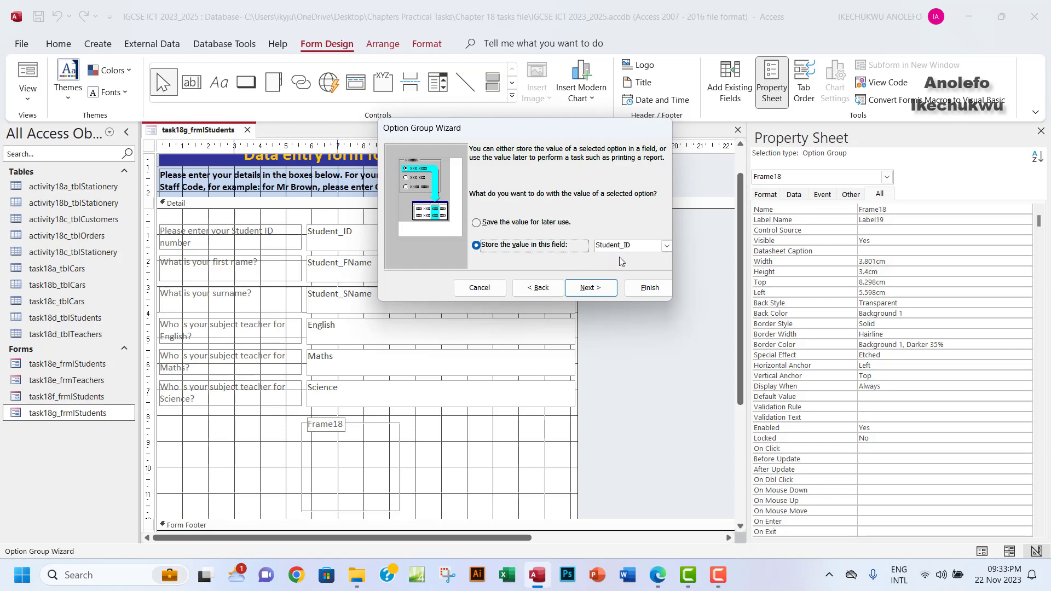
click(667, 247)
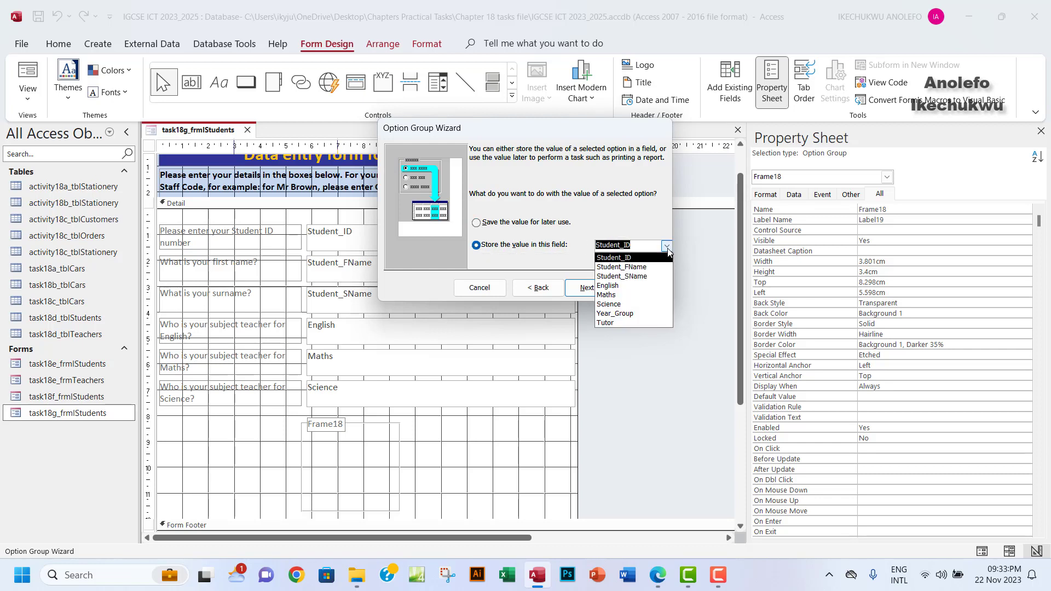
click(615, 314)
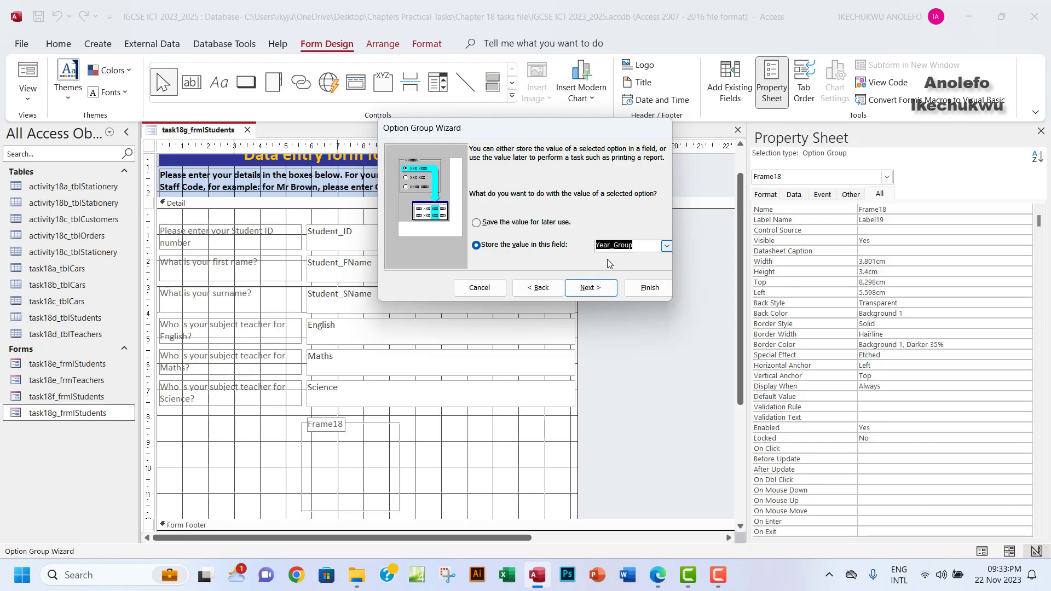
click(593, 295)
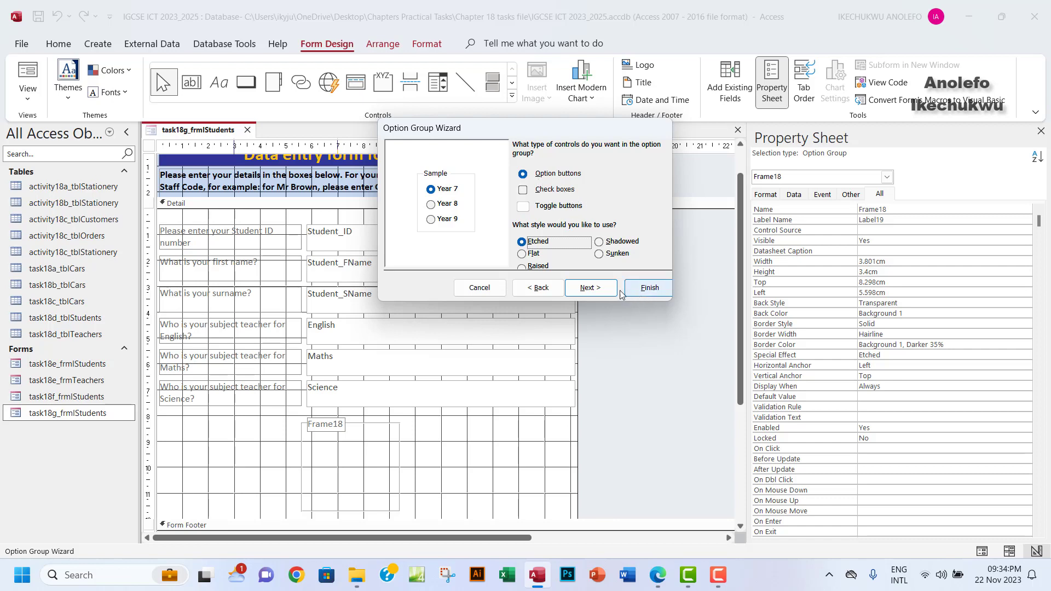
click(594, 288)
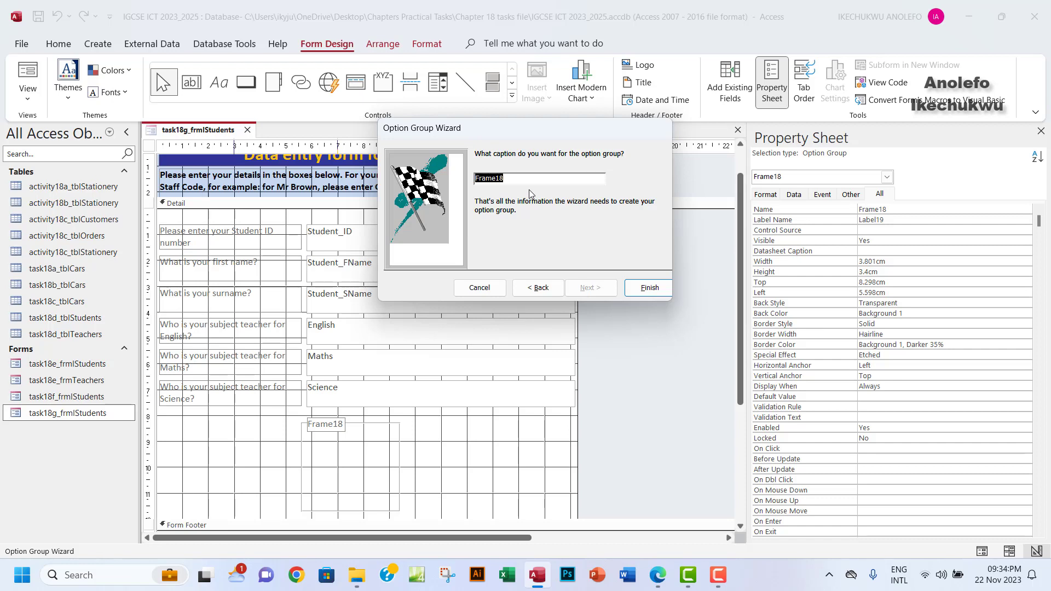
text(Tutor)
click(650, 288)
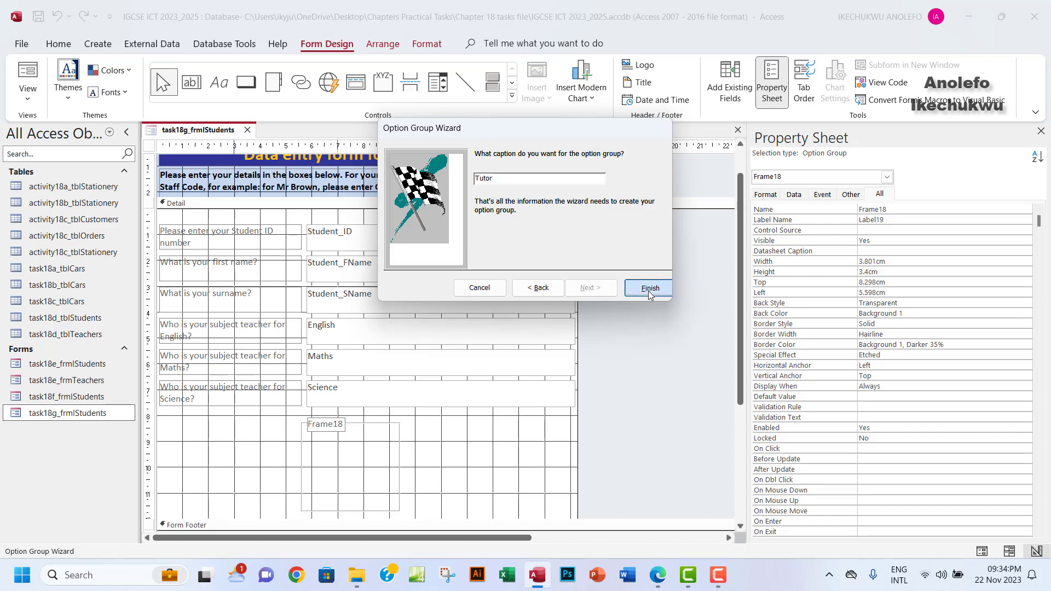
Step: Check the new option group in Form View and return to Design View
scroll(401, 434, down, 4)
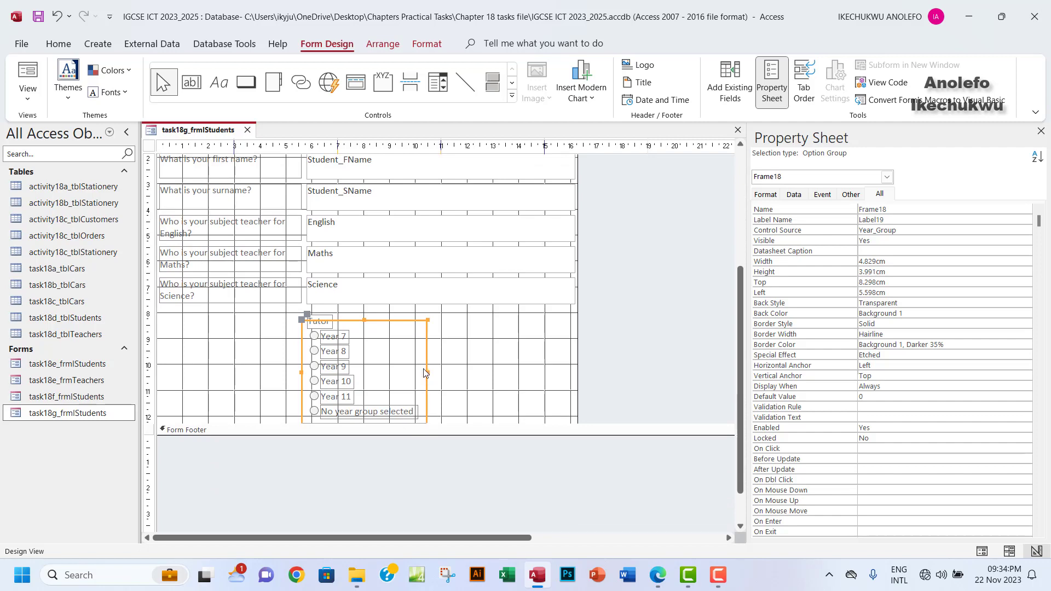
scroll(414, 344, up, 5)
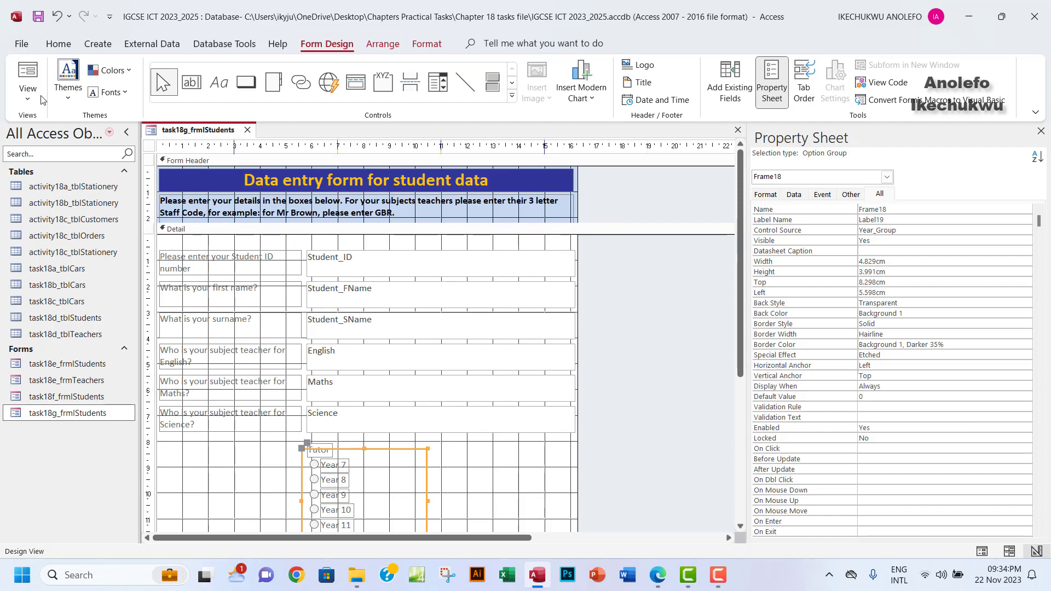
click(29, 75)
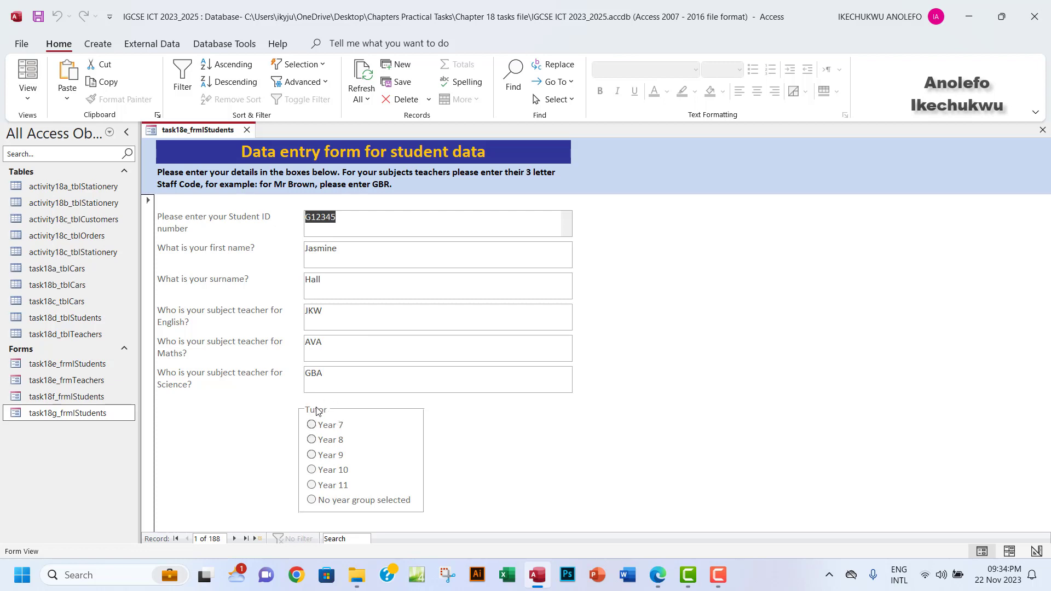
click(29, 97)
click(66, 181)
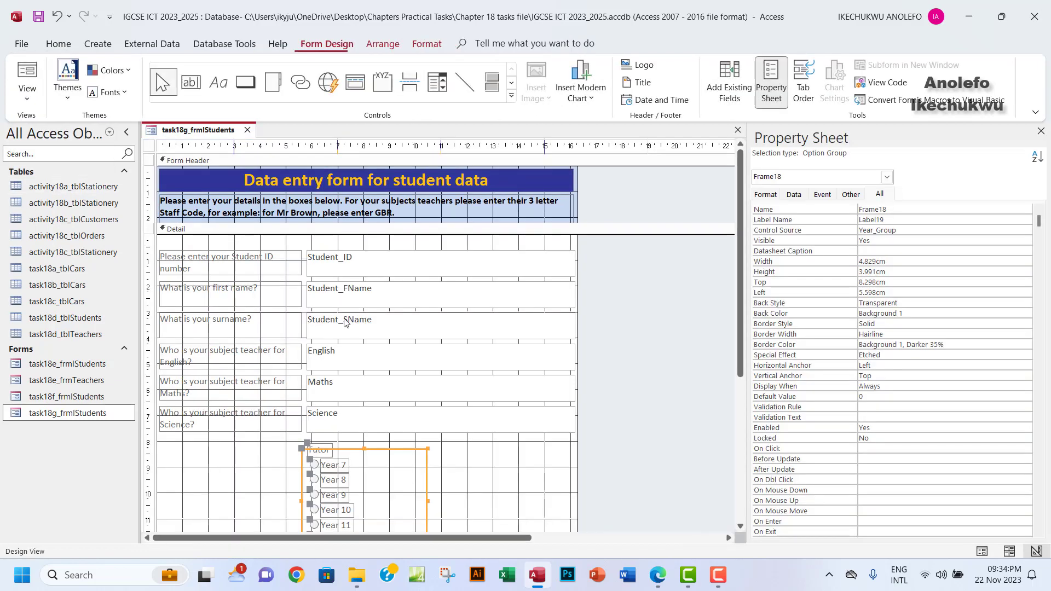
Step: Change the option group's caption to "Which year group are you in?"
click(321, 451)
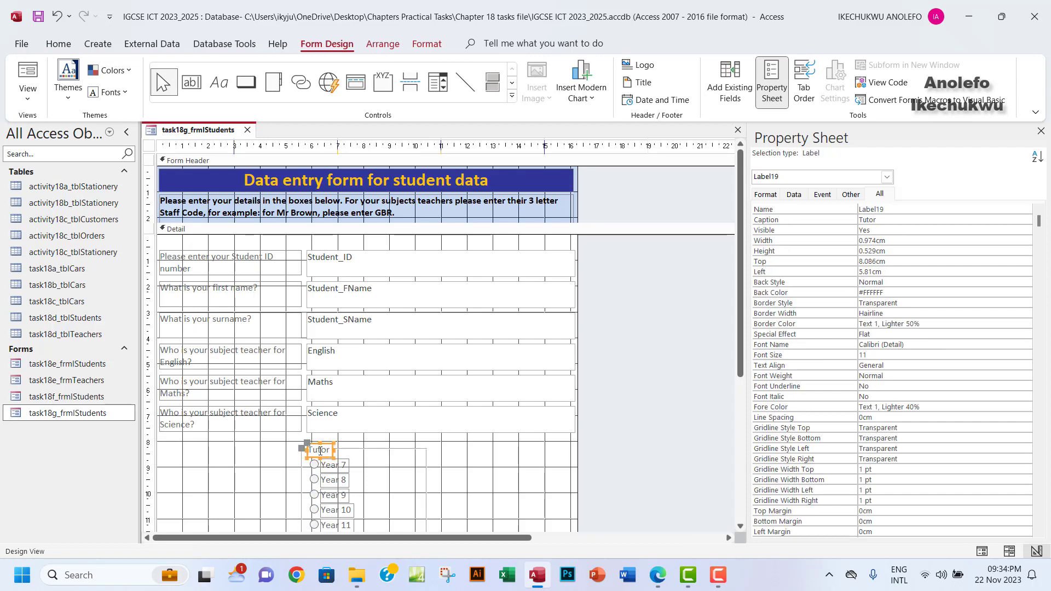
double_click(321, 451)
text(Whic)
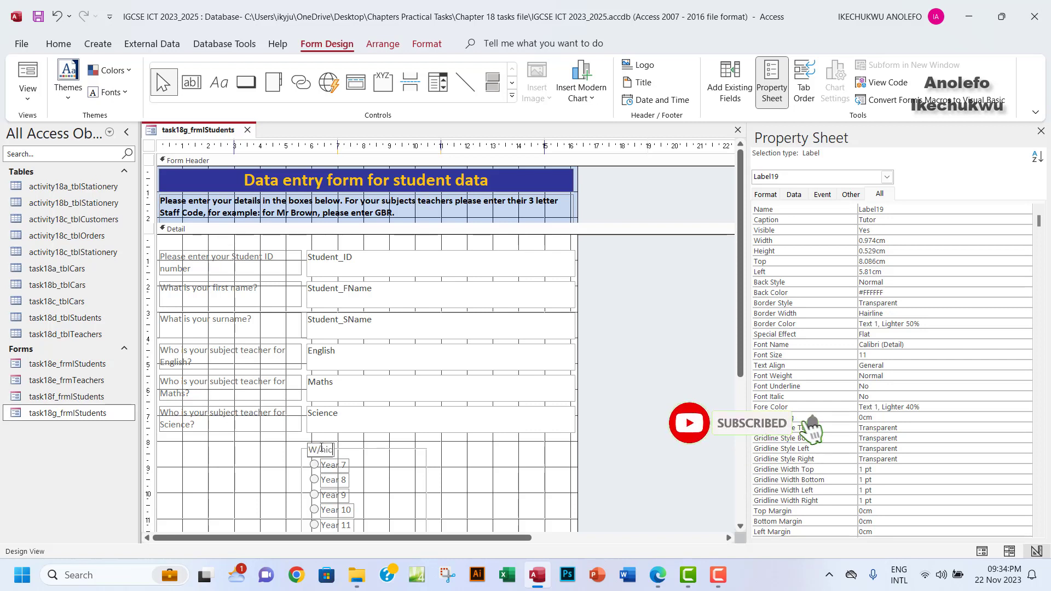
text(h)
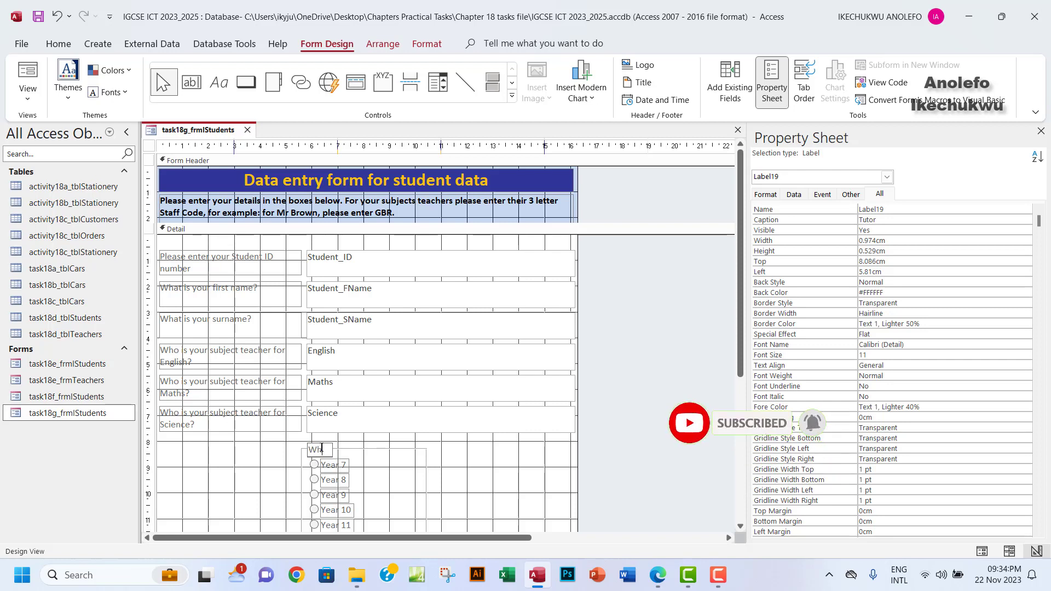
text( year group)
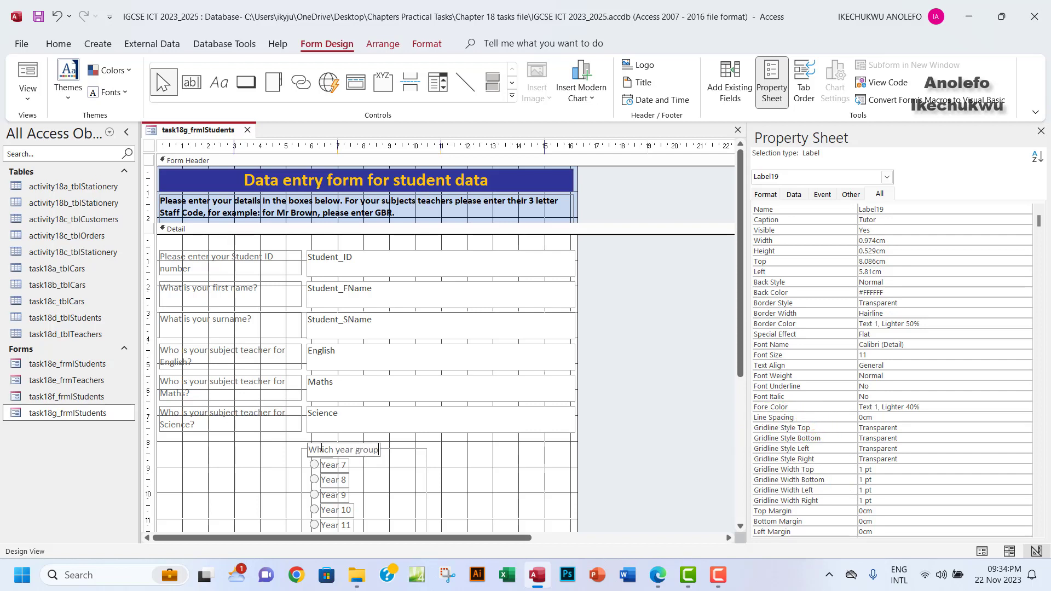
text( are you in?)
click(467, 475)
Step: Widen the option group's frame to about 5.19 cm so it extends past its caption
scroll(467, 475, down, 2)
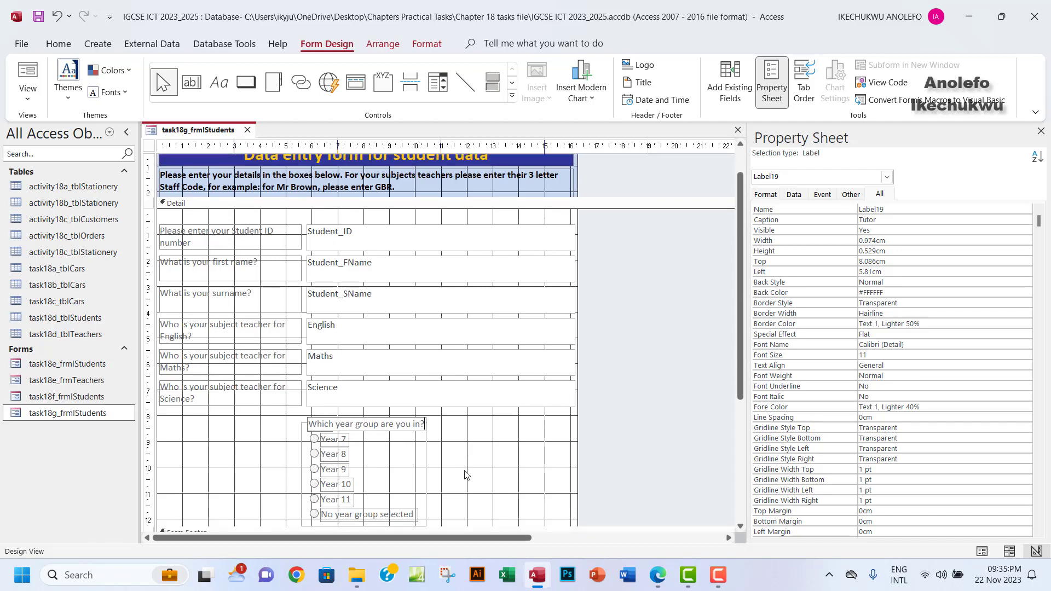
click(467, 450)
click(427, 449)
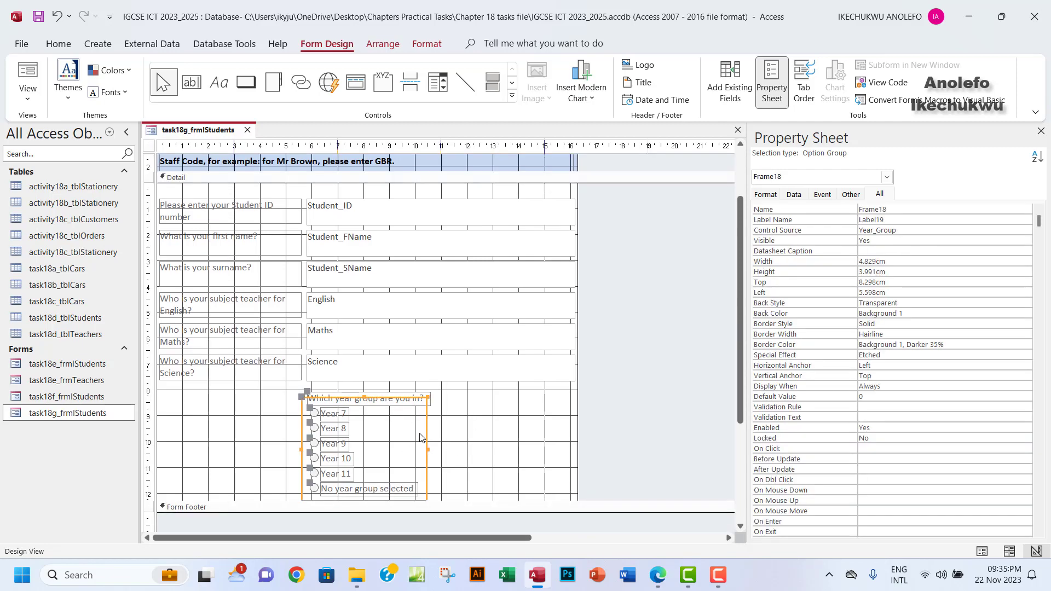
drag(427, 449, 438, 449)
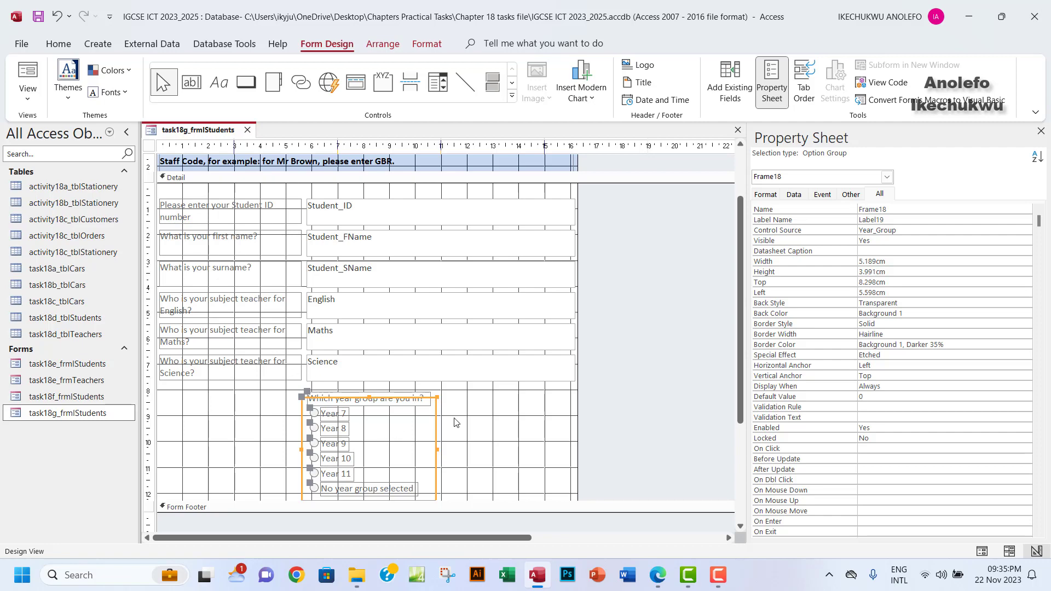
Step: Review the recaptioned, widened option group in Form View and Layout View, and reopen the form in Design View
click(27, 76)
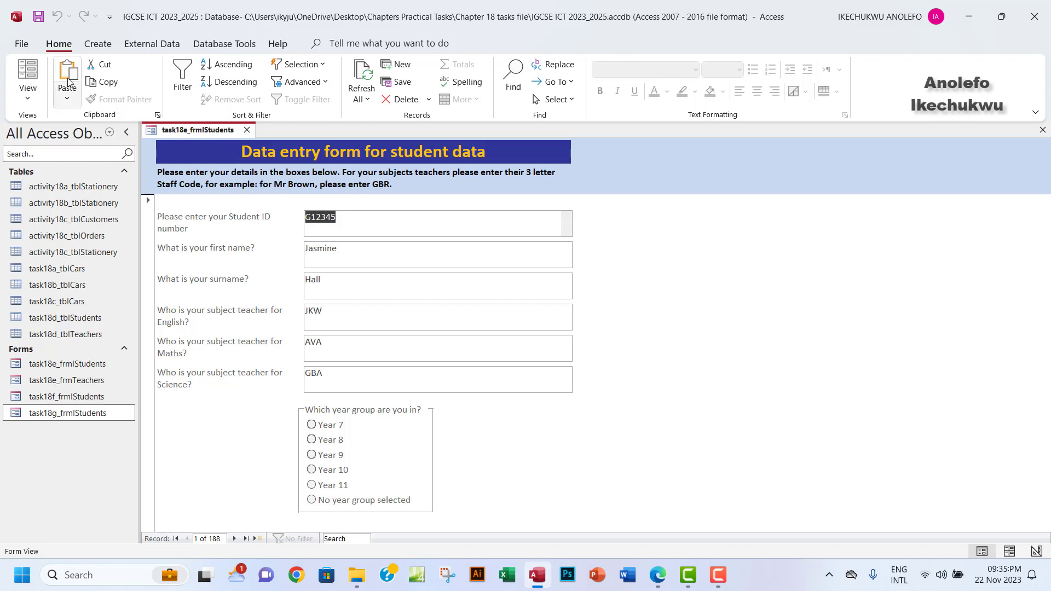
click(28, 74)
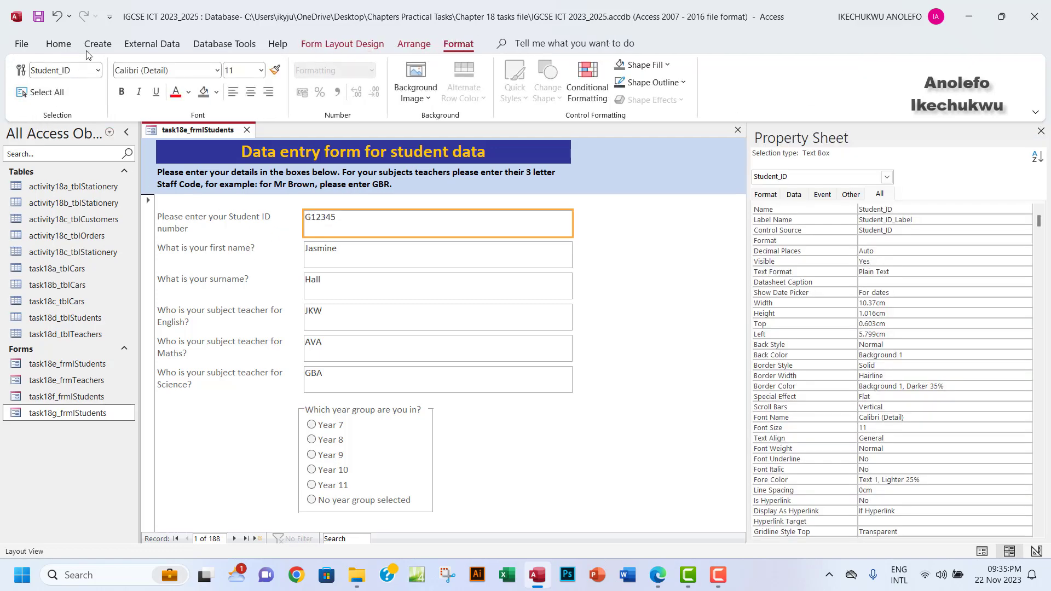
click(58, 43)
click(26, 92)
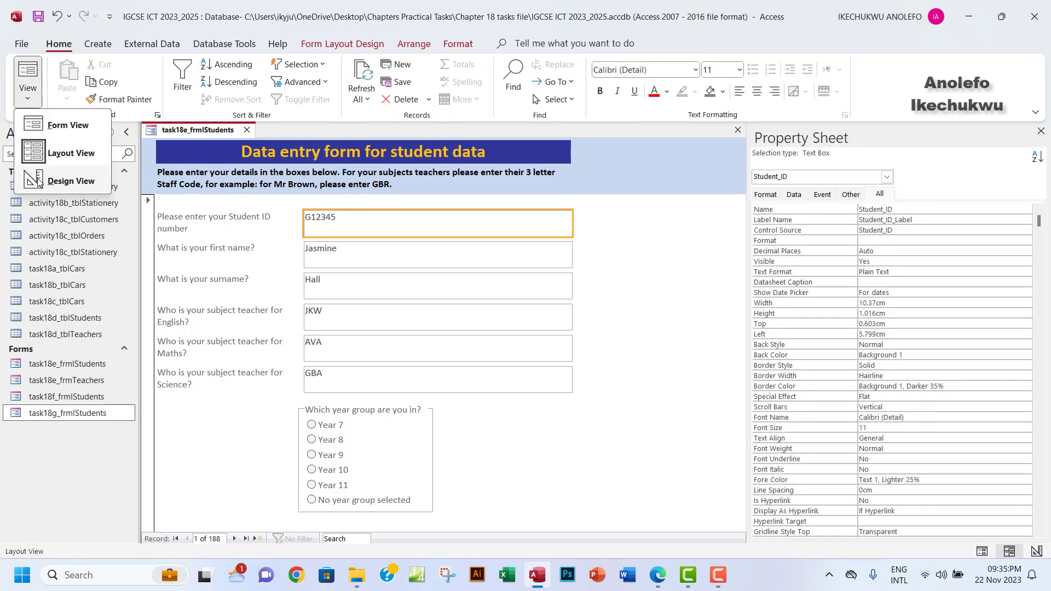
click(60, 179)
Step: Move all fields from Student_ID to Science with their labels up about 0.4 cm in the Detail section
scroll(296, 302, down, 2)
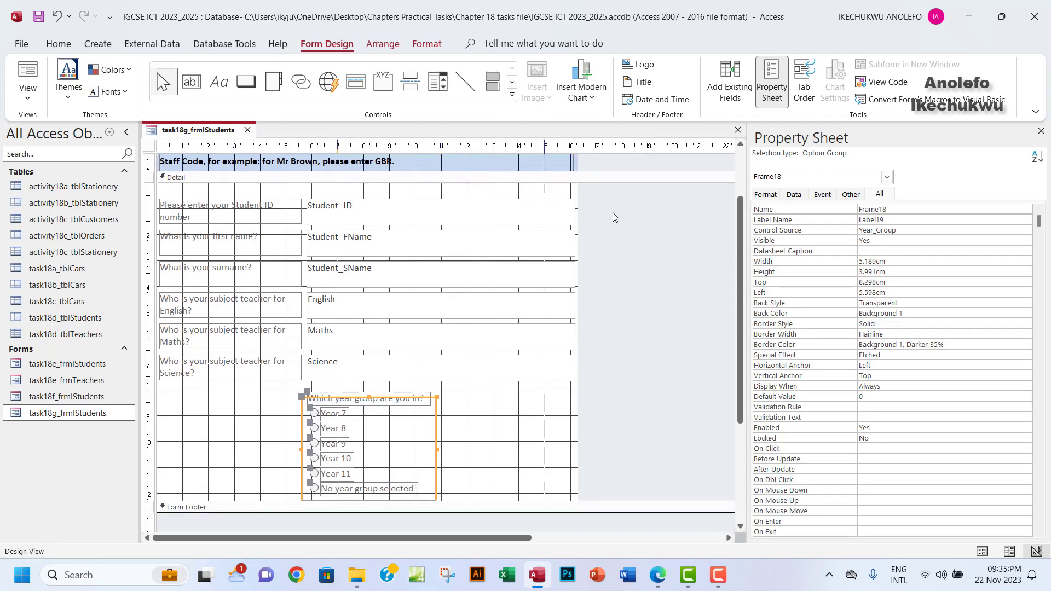
drag(641, 204, 242, 352)
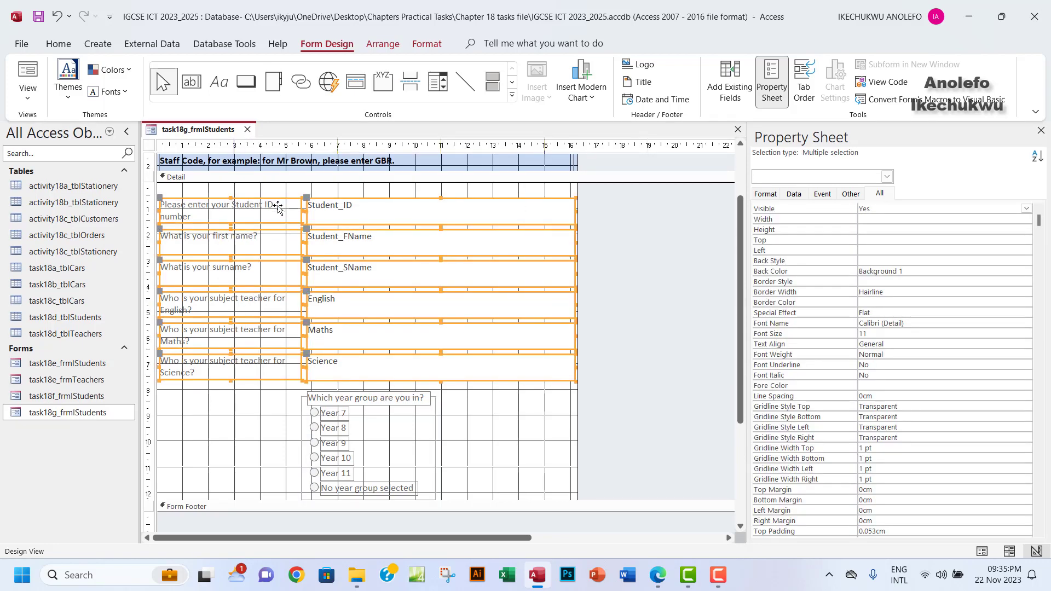
drag(279, 199, 279, 197)
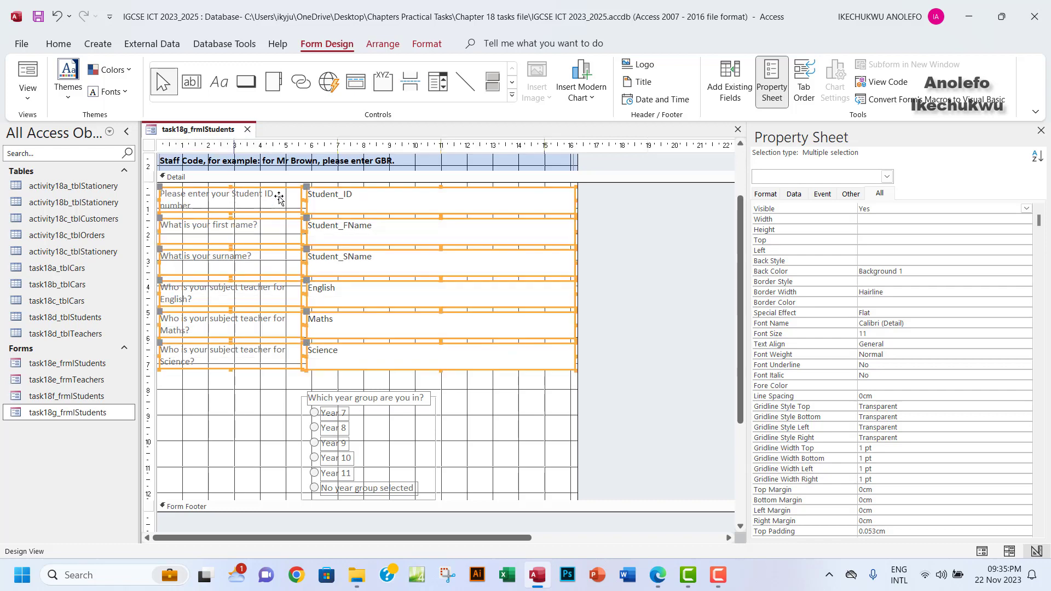
drag(279, 389, 444, 501)
drag(361, 430, 417, 438)
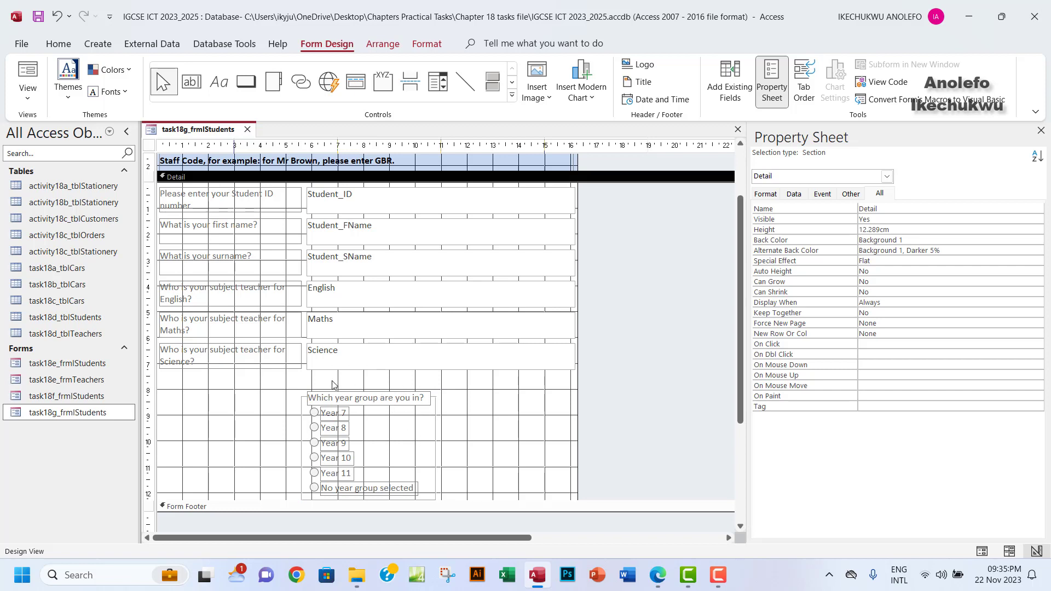
Step: Move the whole year group option group up about 0.7 cm beneath Science, aligning its frame's edge with the text boxes above
drag(337, 380, 366, 504)
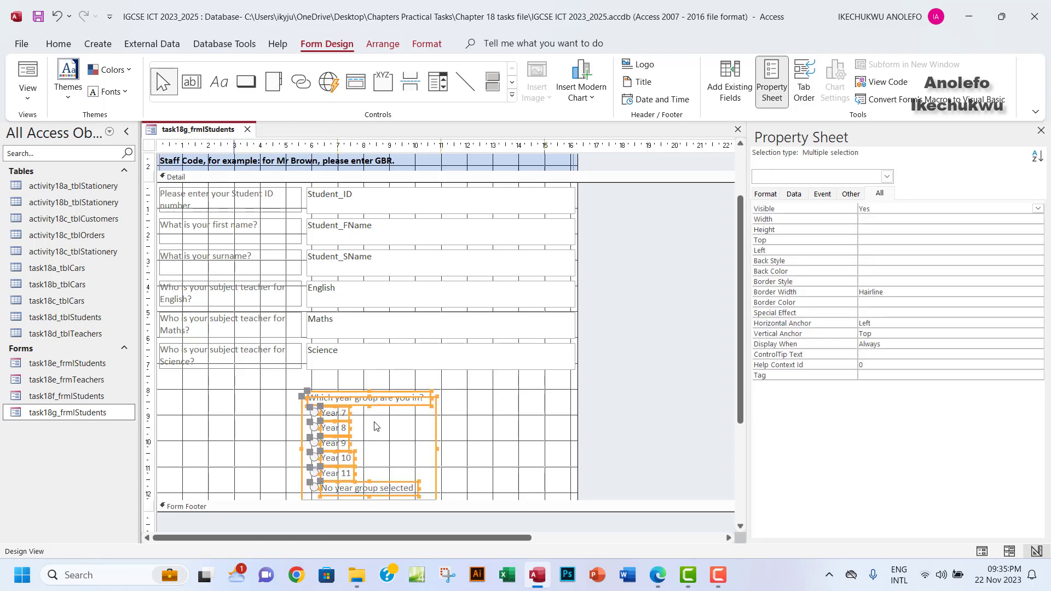
drag(373, 404, 374, 388)
click(487, 414)
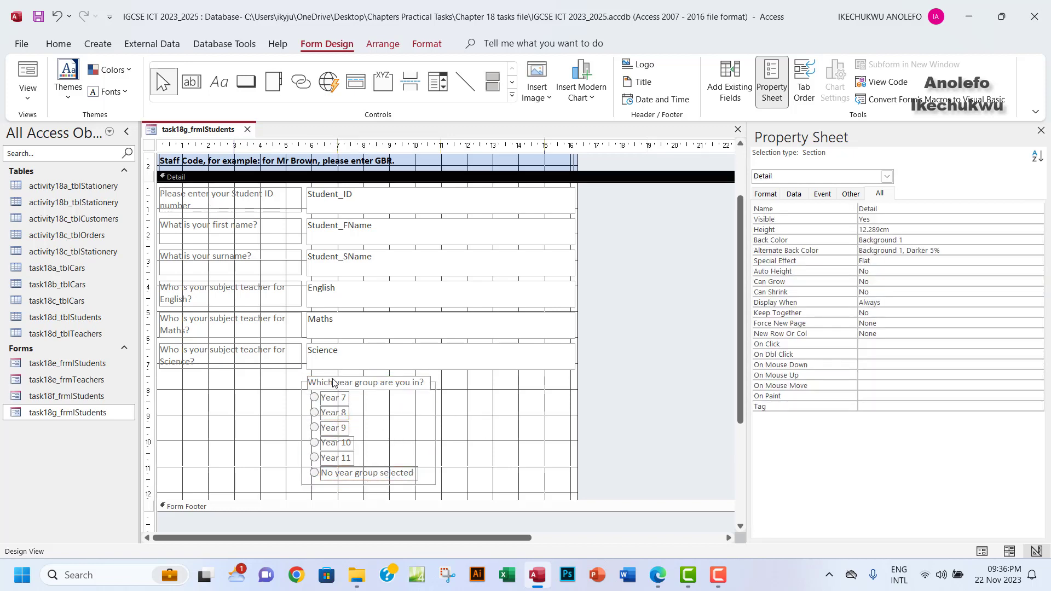
drag(334, 384, 384, 501)
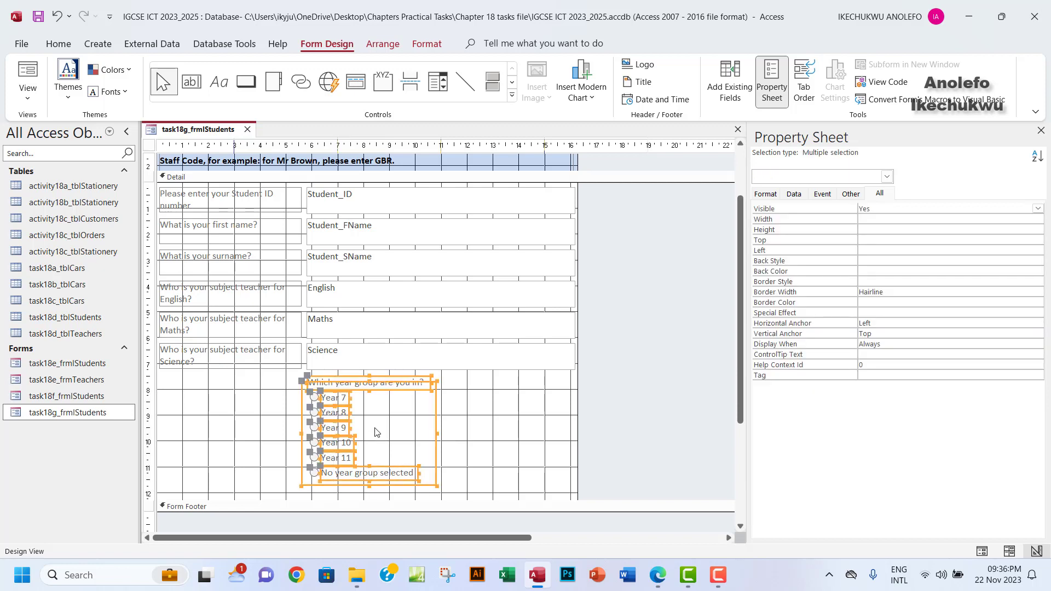
drag(375, 384, 375, 382)
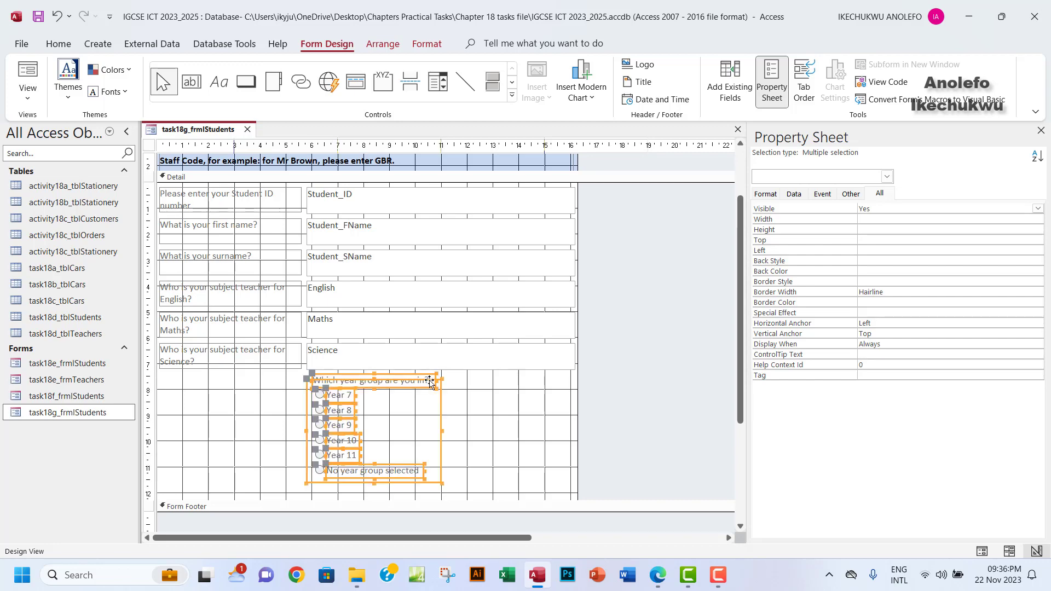
click(491, 422)
Step: Review the repositioned option group in Form View and return to Design View
scroll(534, 457, down, 2)
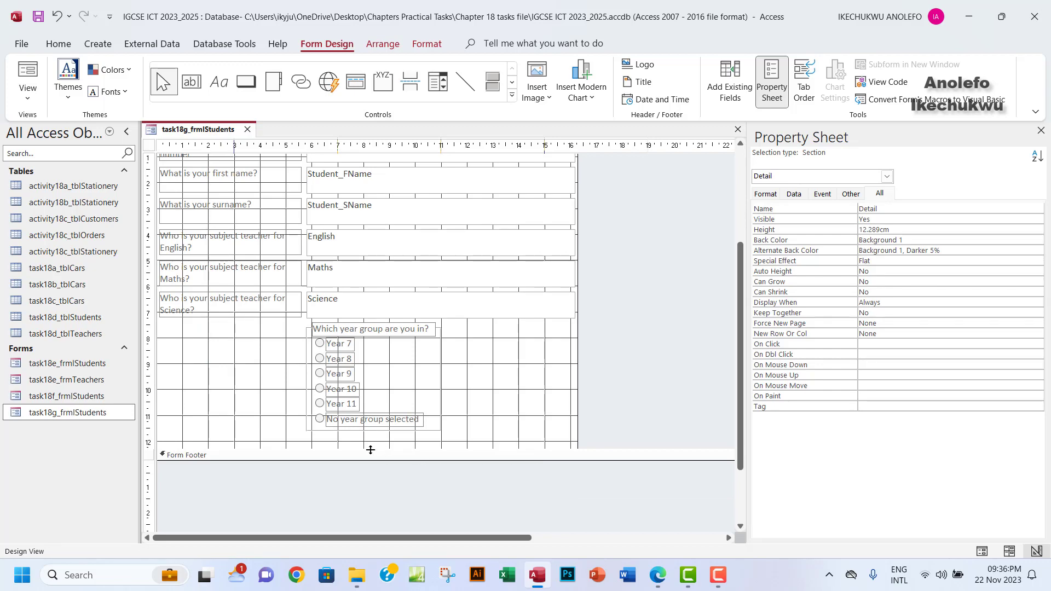
scroll(198, 265, up, 3)
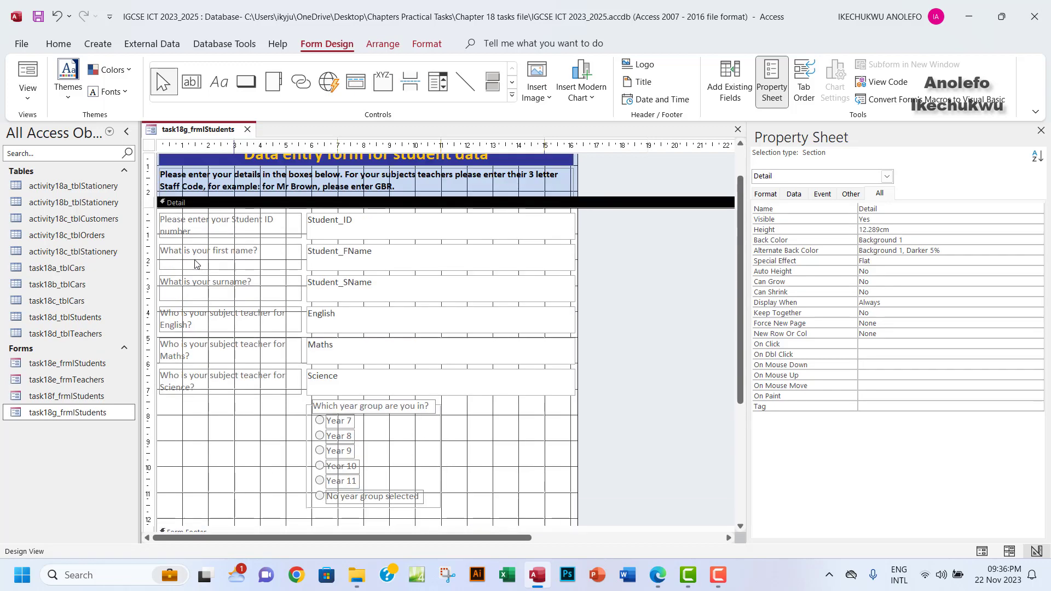
click(29, 76)
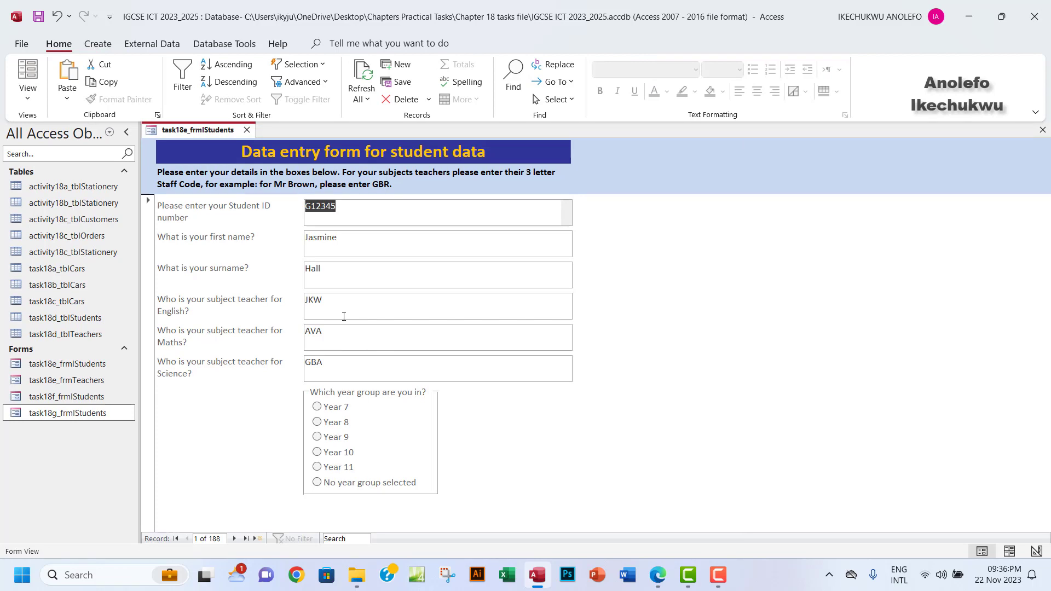
click(28, 98)
click(63, 179)
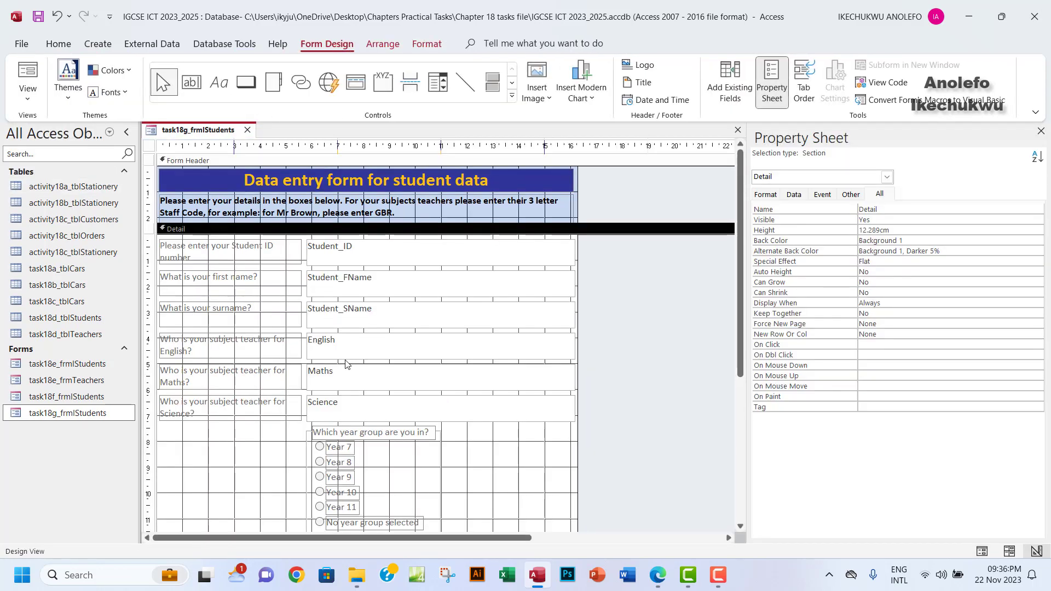
Step: Extend the Detail section to about 13.2 cm high and add a text box about 3 cm by 1 cm below the option group
scroll(404, 348, down, 5)
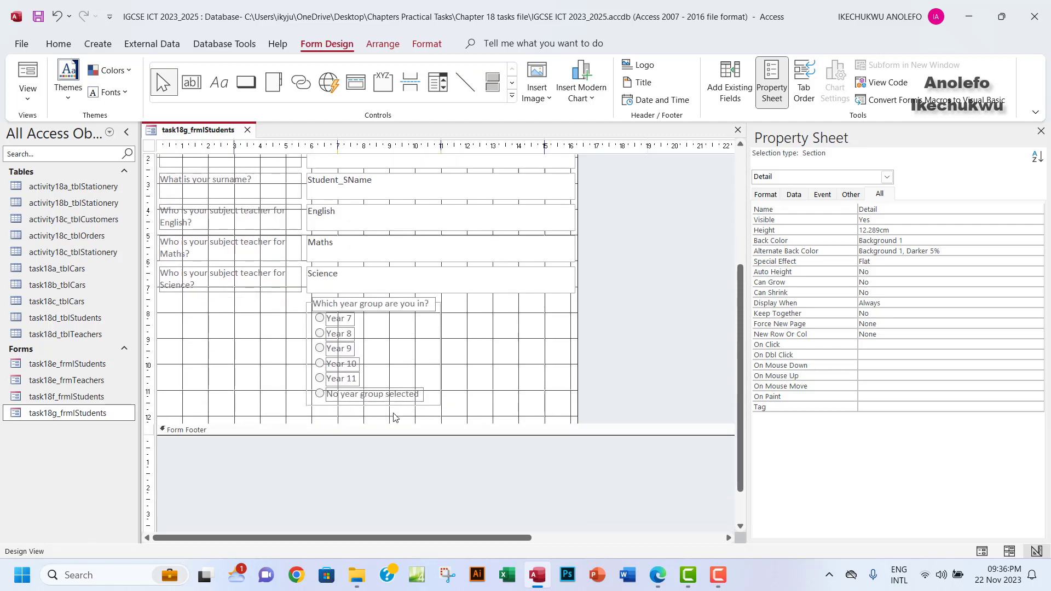
drag(313, 423, 312, 447)
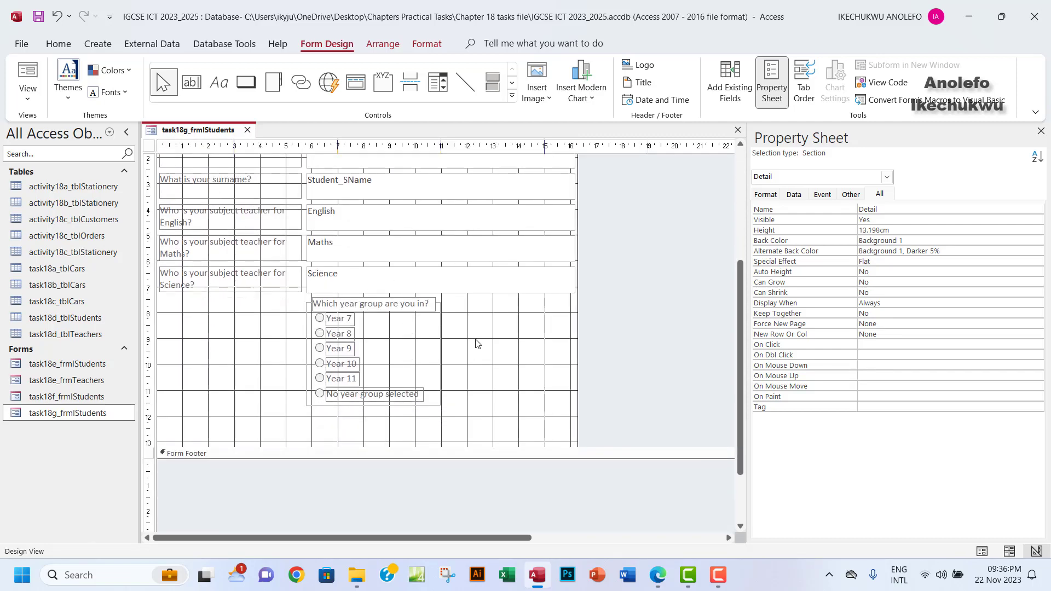
click(659, 574)
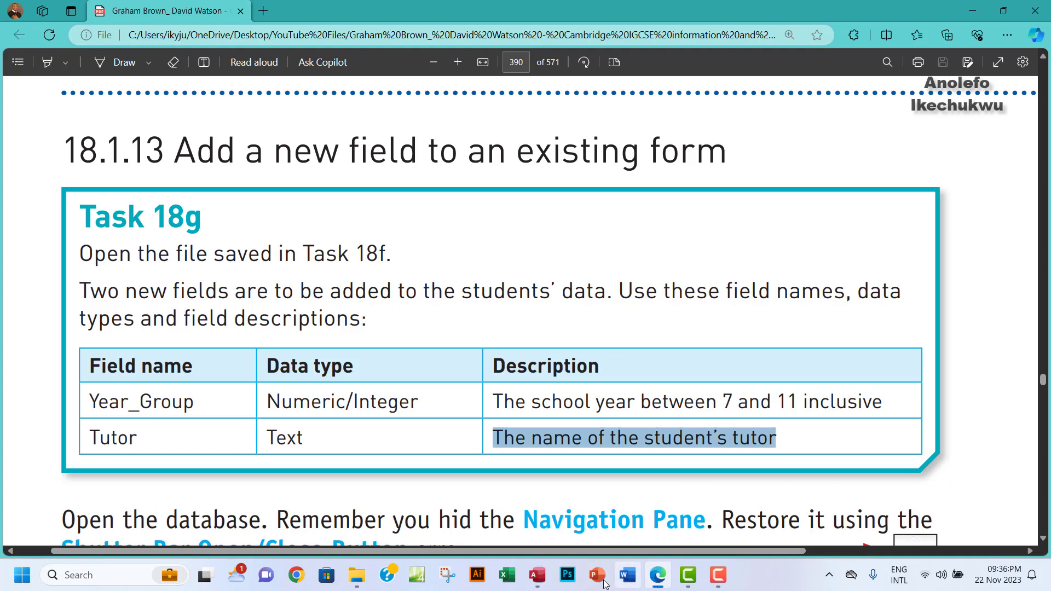
click(537, 575)
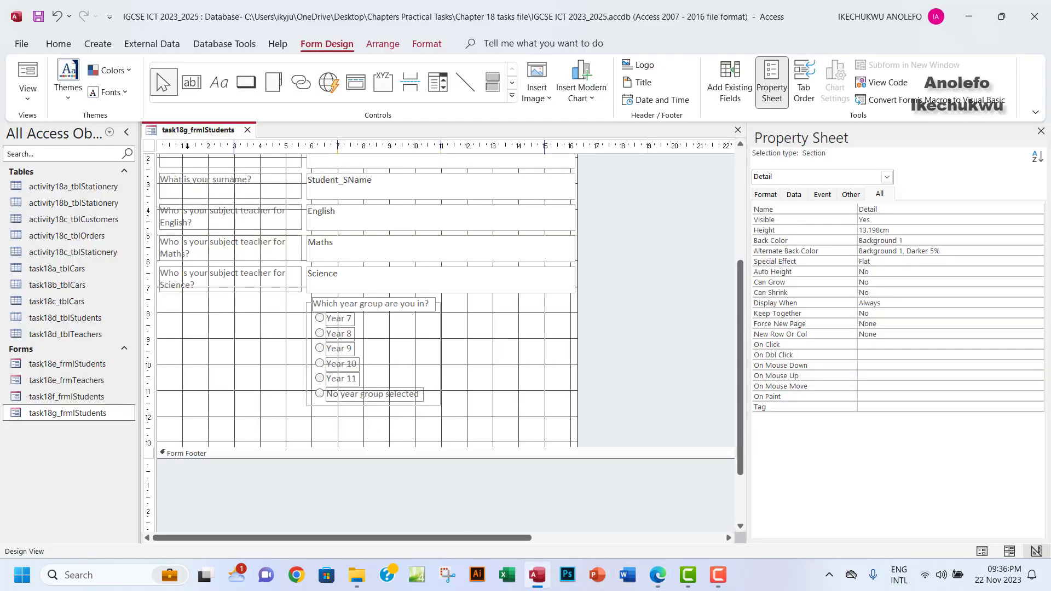
click(192, 83)
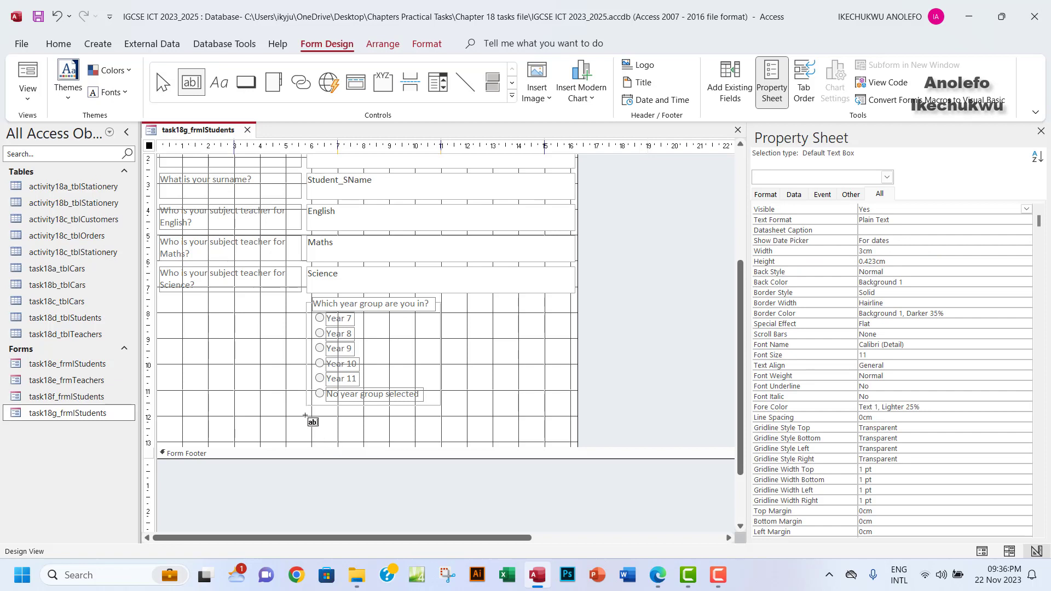
drag(305, 417, 381, 440)
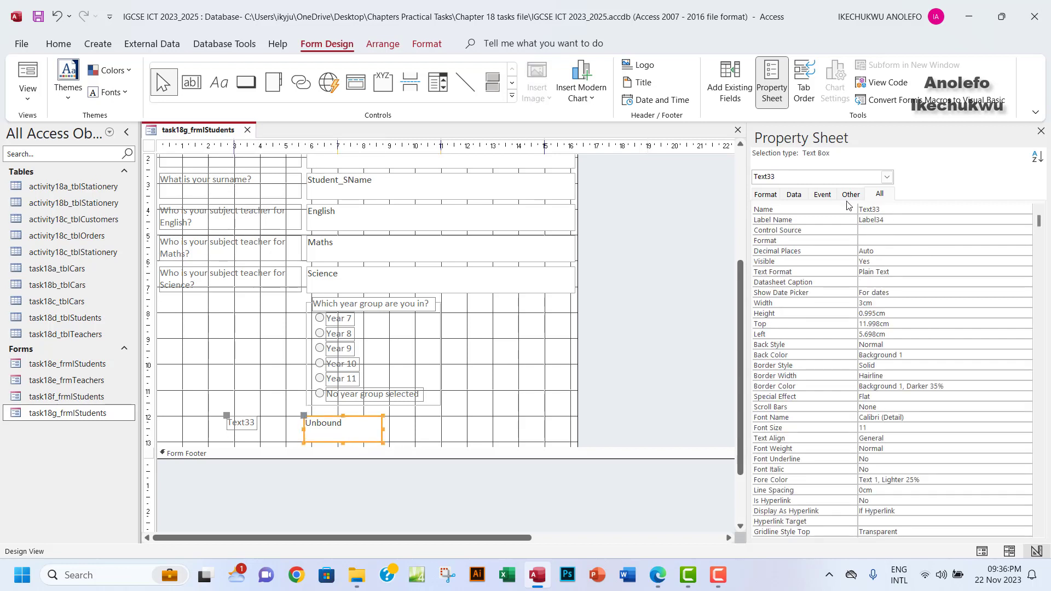
Step: Set the new text box's Control Source to Tutor and narrow the box slightly
click(794, 196)
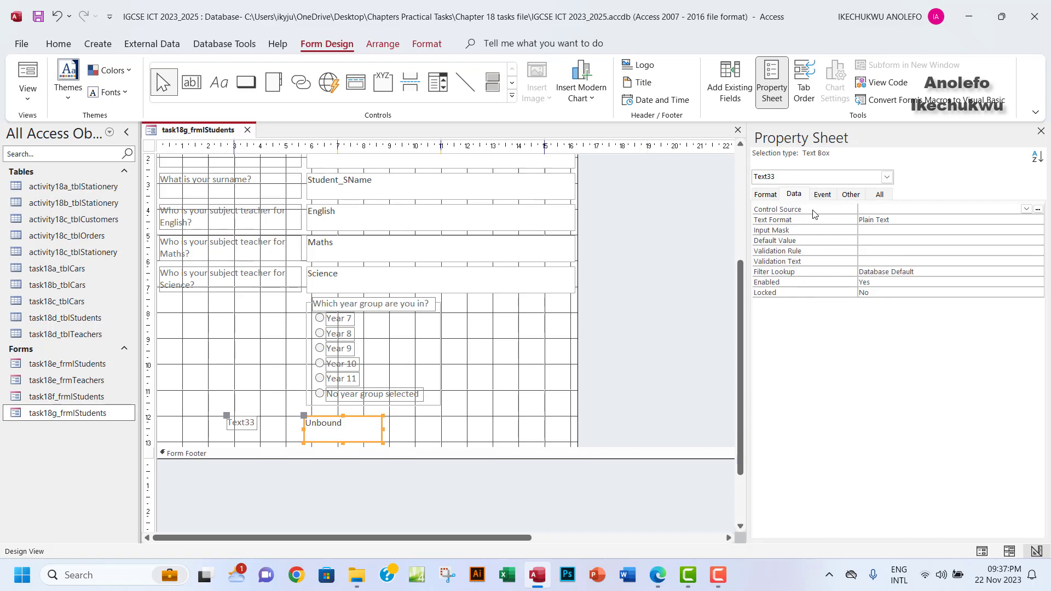
click(1026, 209)
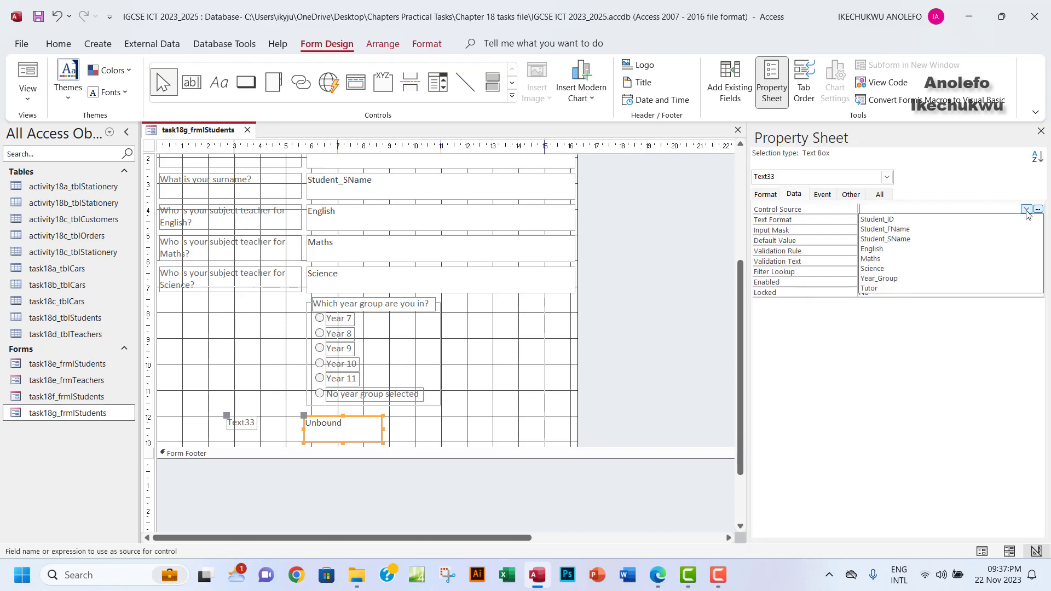
click(880, 288)
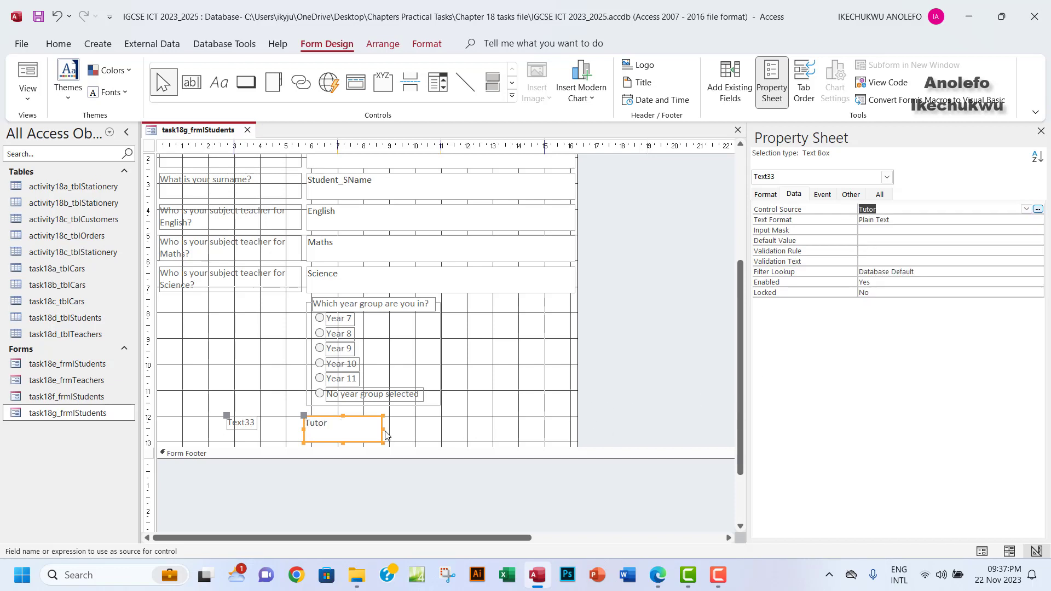
drag(383, 433, 375, 432)
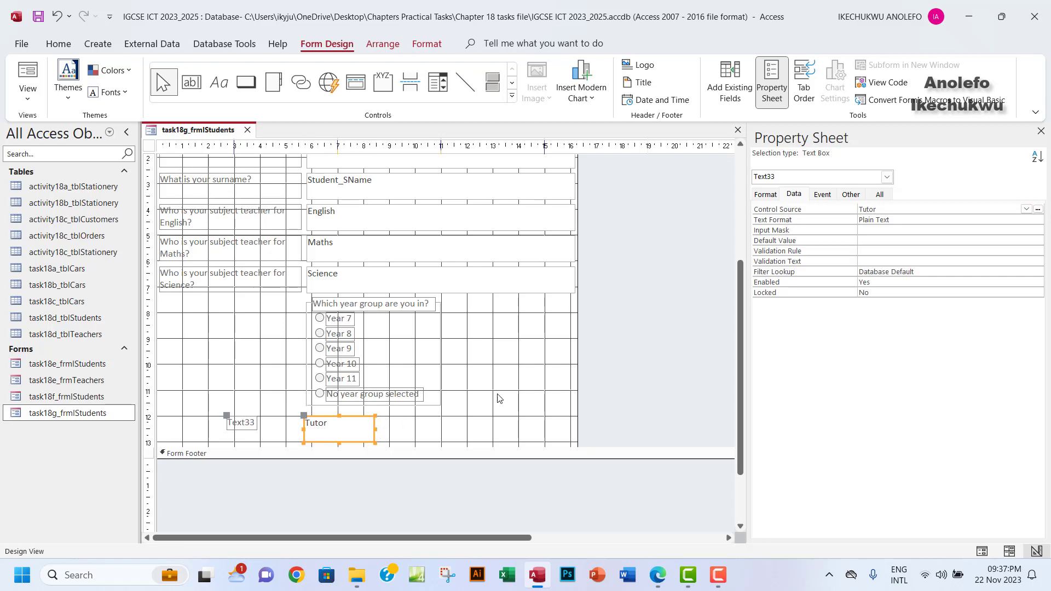
Step: Change the new text box's label caption to "Tutor"
click(243, 432)
double_click(241, 424)
click(232, 430)
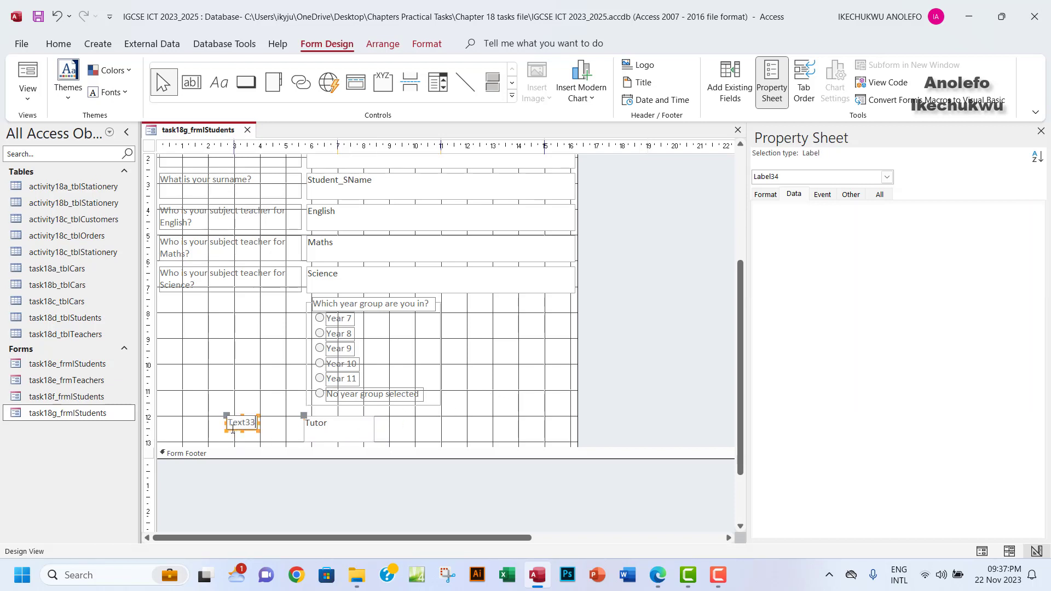
double_click(231, 429)
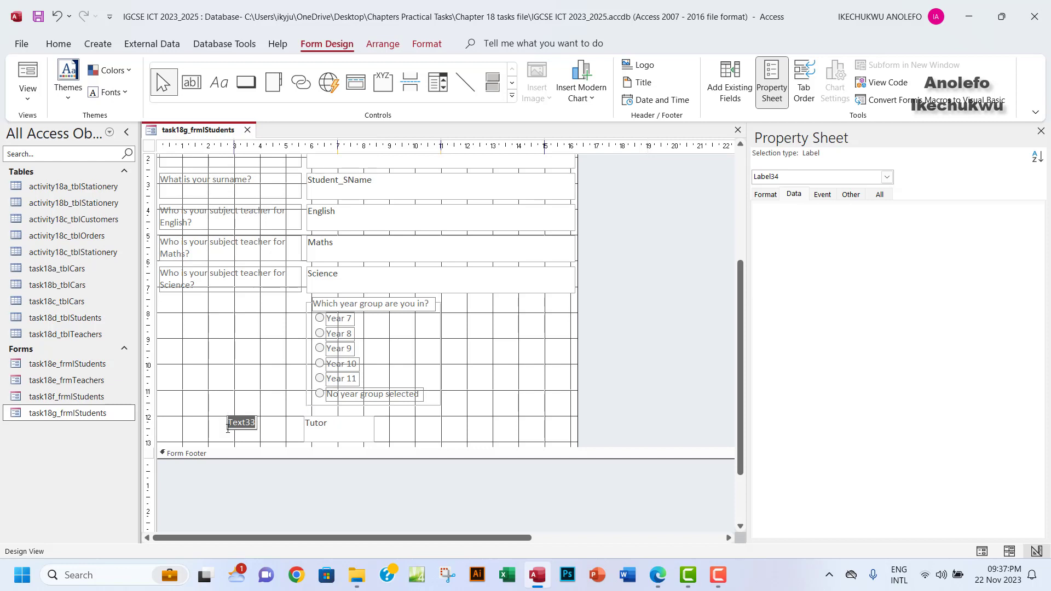
text(Tutor)
Step: Review the added Tutor field and its label in Form View
click(27, 79)
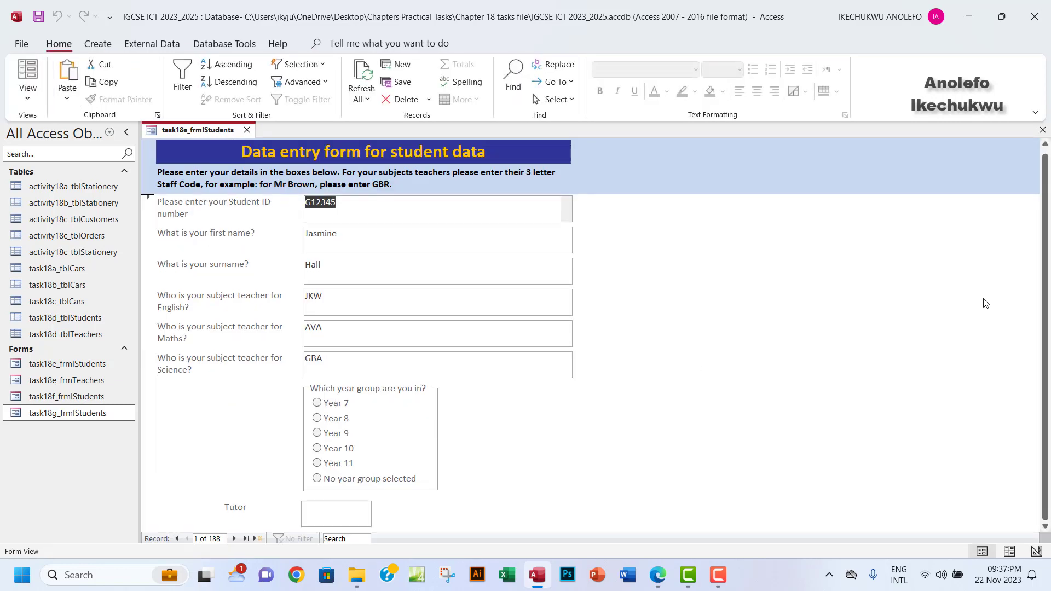
drag(1045, 226, 1044, 274)
click(328, 513)
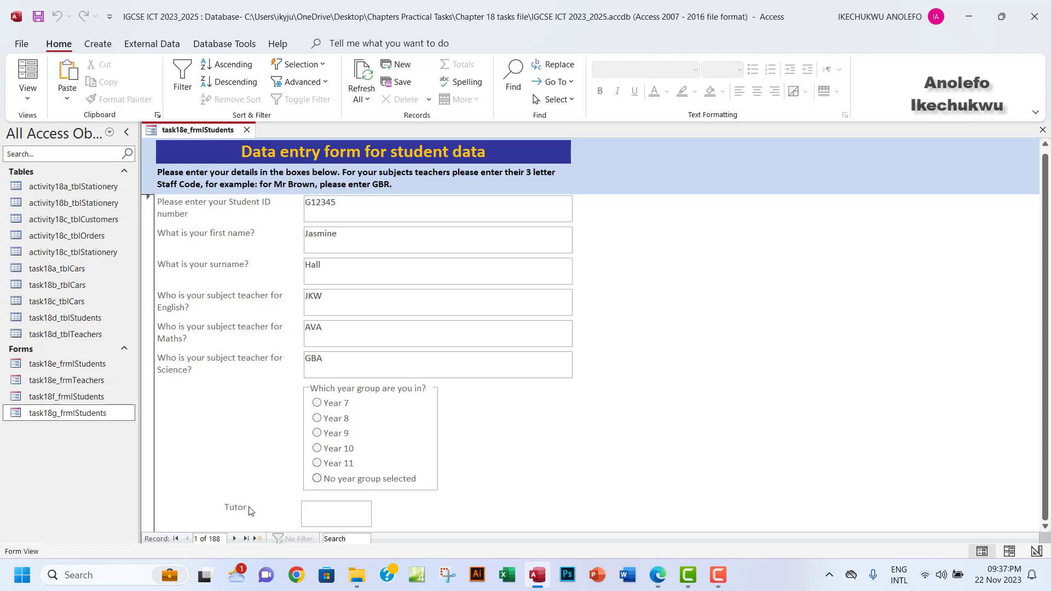
Step: Return to Design View and widen the Tutor label slightly
click(24, 97)
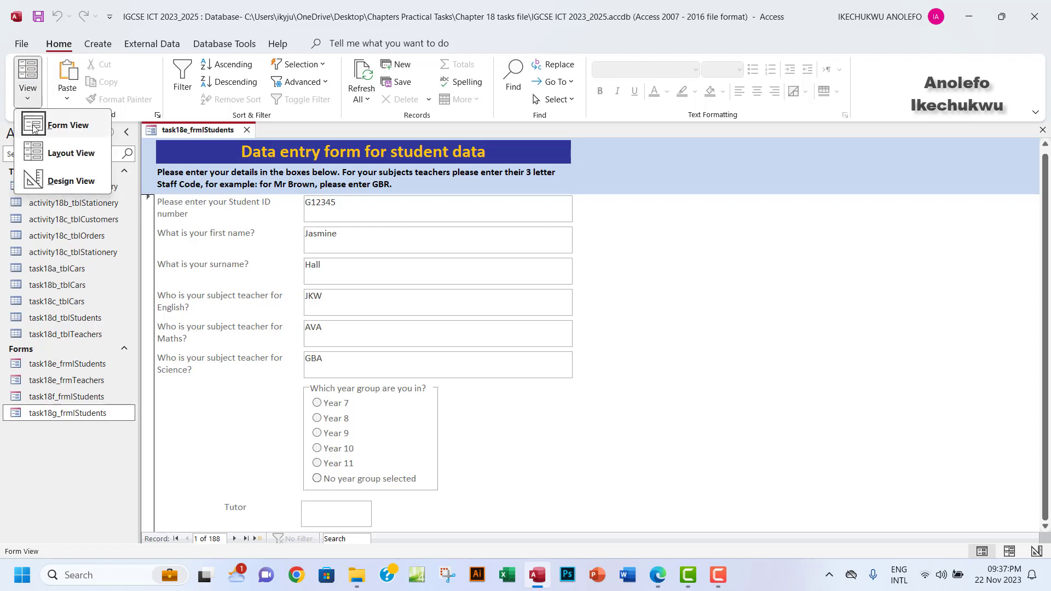
click(66, 183)
scroll(344, 421, down, 3)
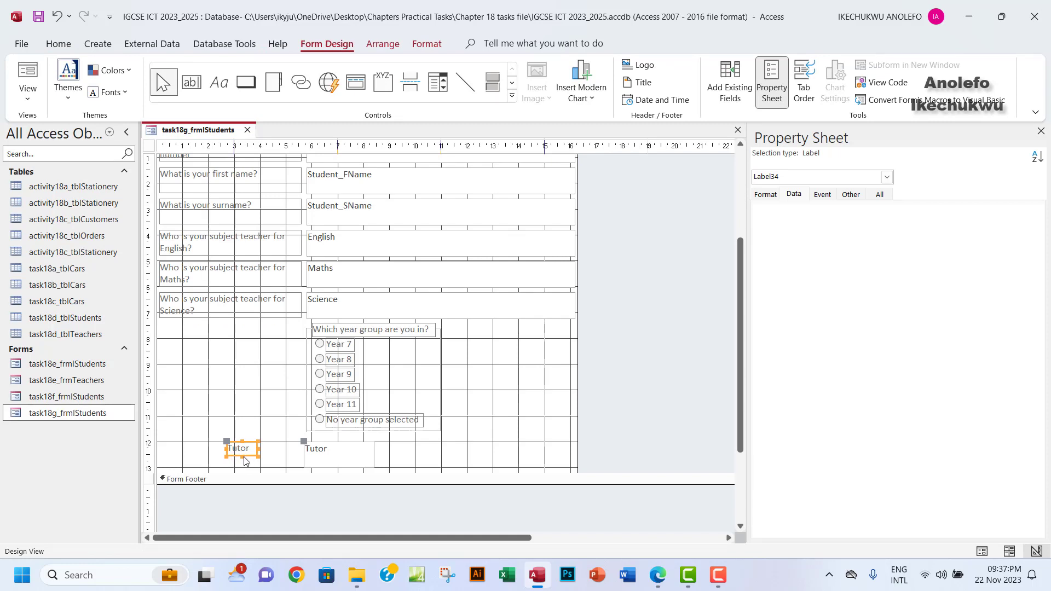
drag(258, 449, 269, 448)
Step: Narrow the English, Maths and Science text boxes together to about 1.9 cm wide
scroll(304, 379, up, 3)
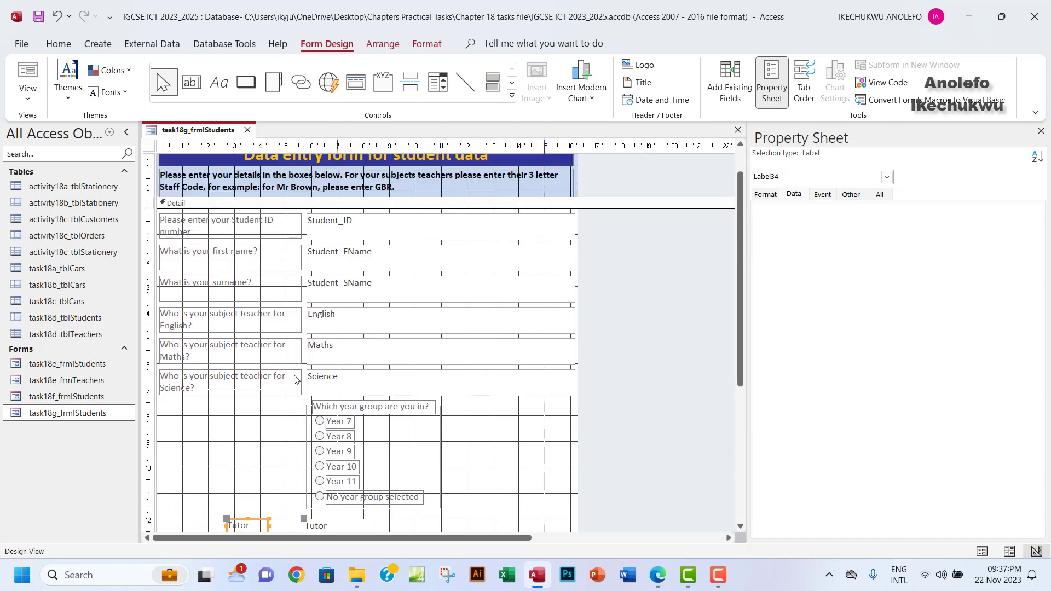
click(336, 324)
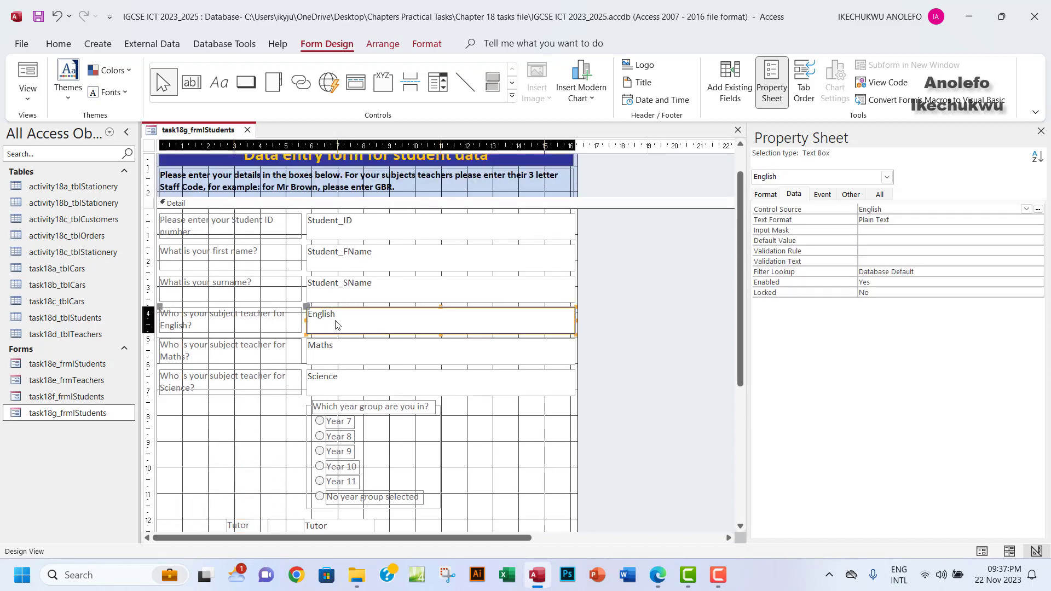
shift+click(345, 360)
shift+click(346, 381)
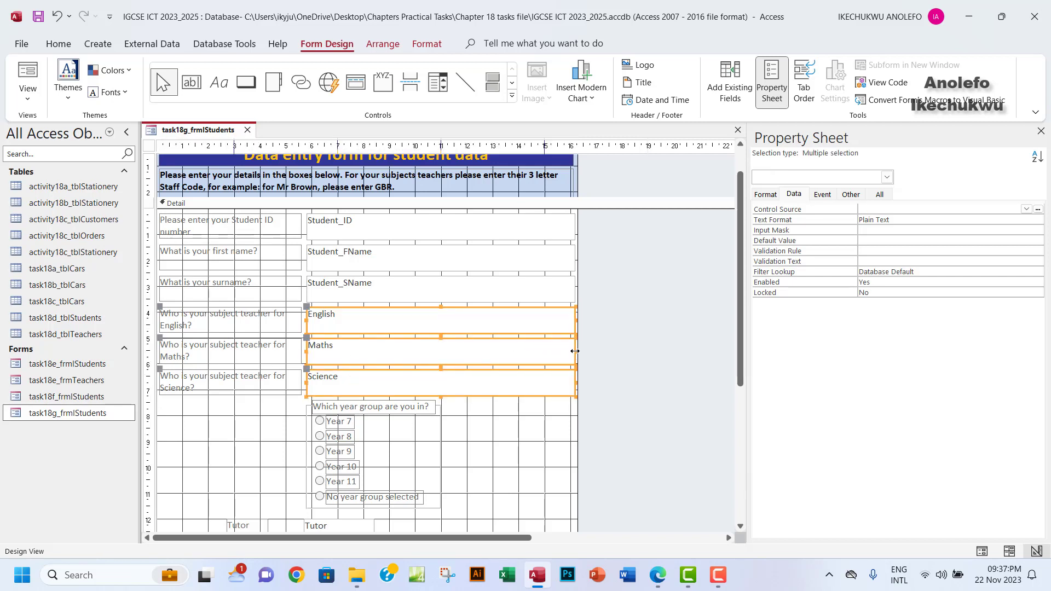
drag(575, 351, 355, 343)
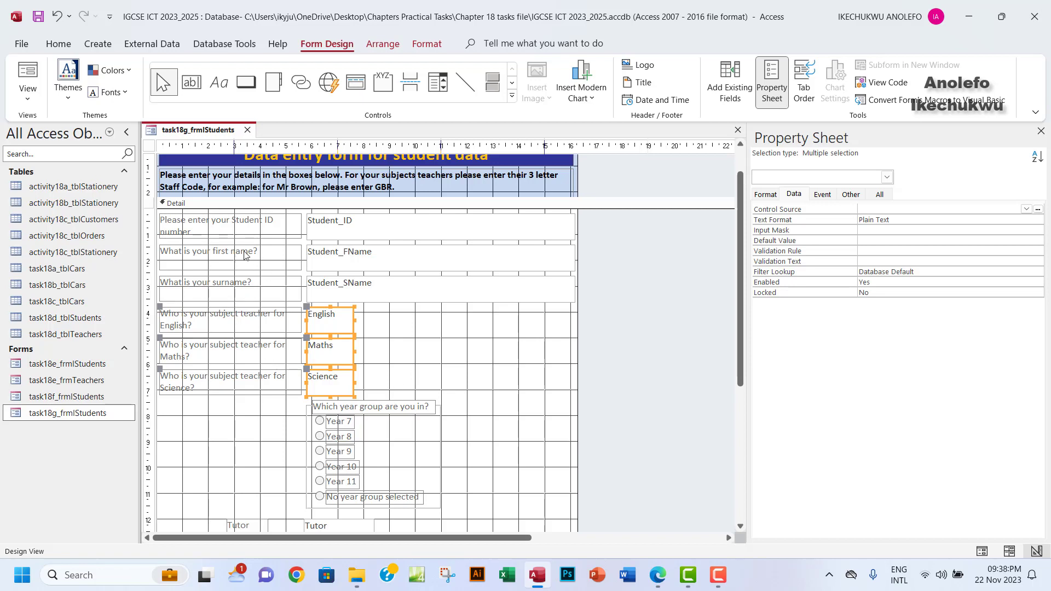
Step: Try right-aligning the text of the six field labels from Student ID to Science
drag(229, 414, 252, 209)
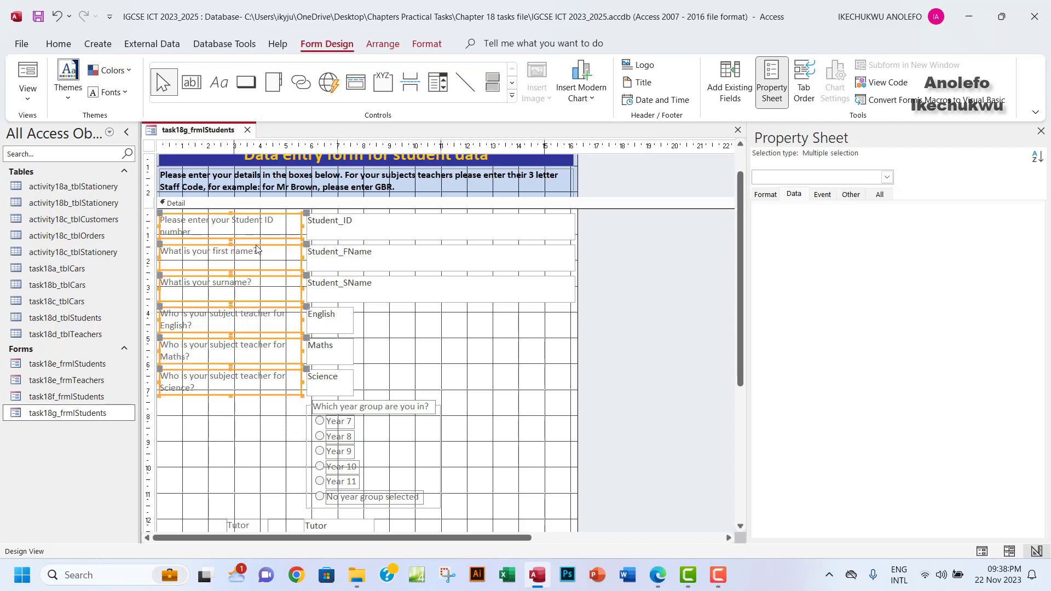
click(58, 44)
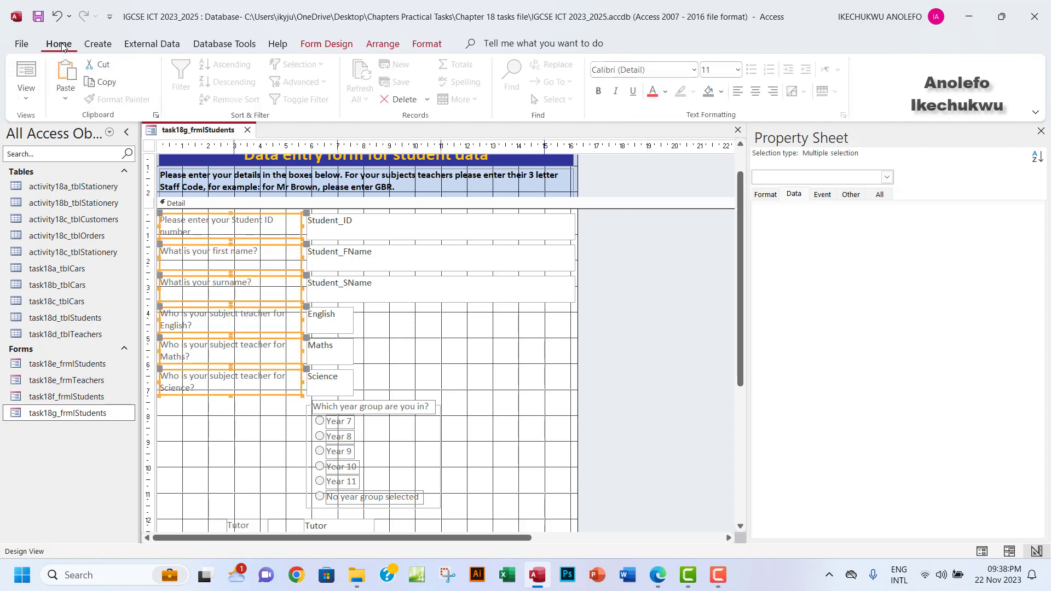
click(774, 91)
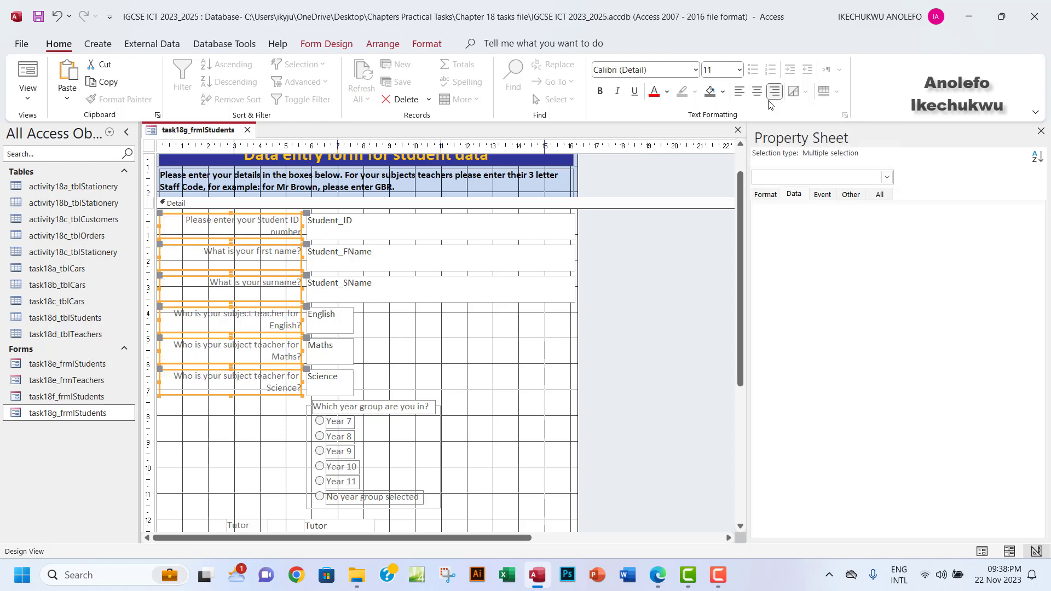
click(681, 296)
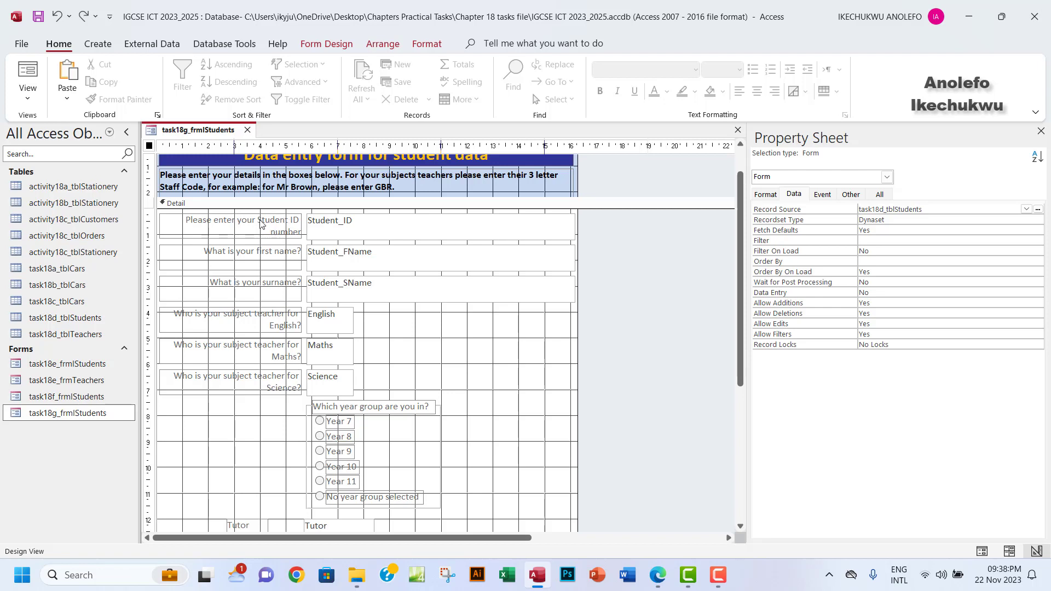
Step: Set the six field labels from Student ID to Science back to left-aligned text
click(249, 217)
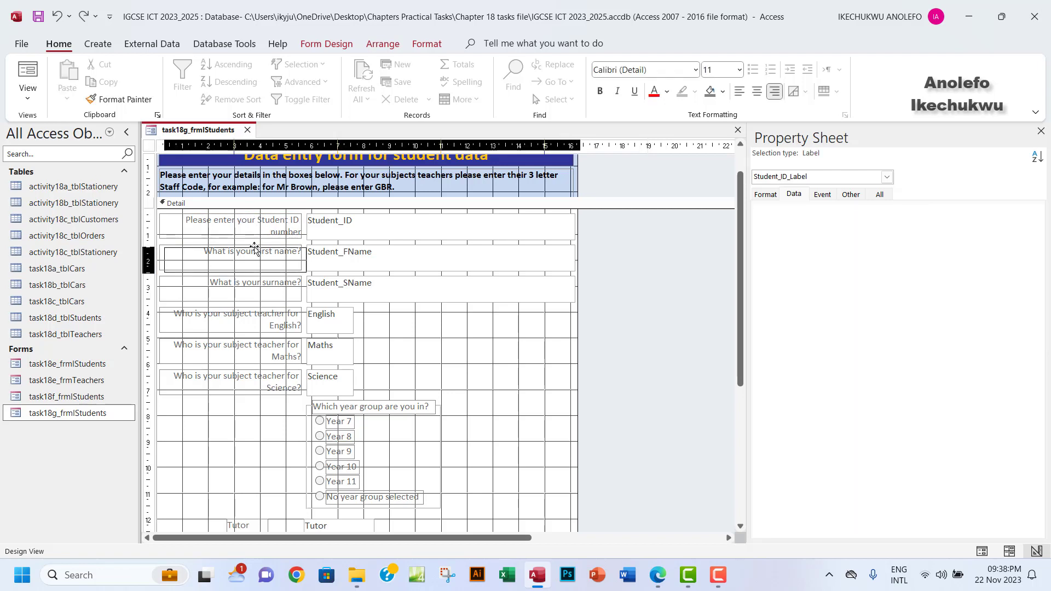
drag(229, 428, 255, 213)
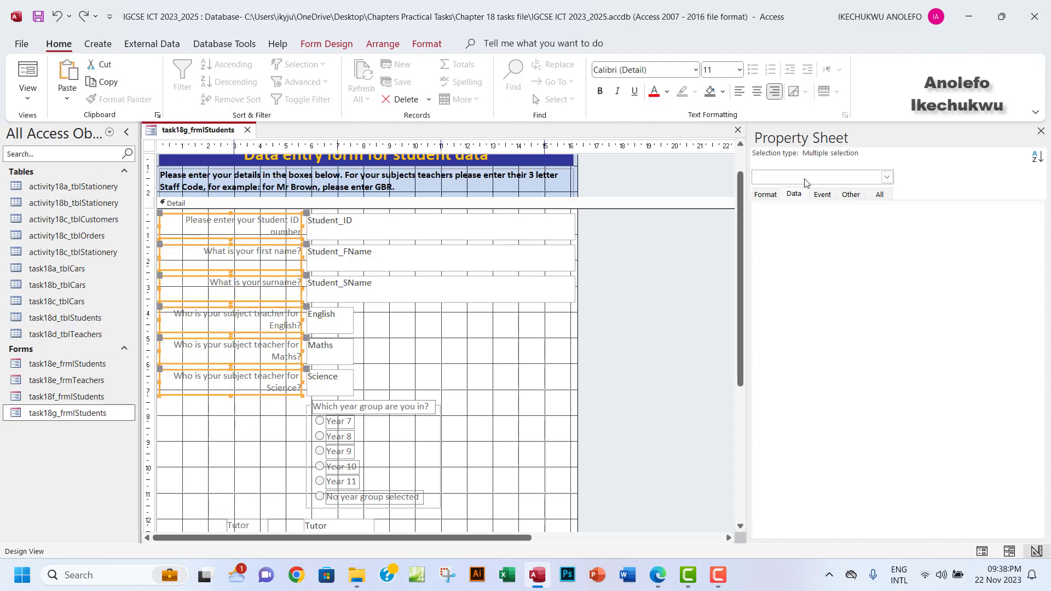
click(739, 90)
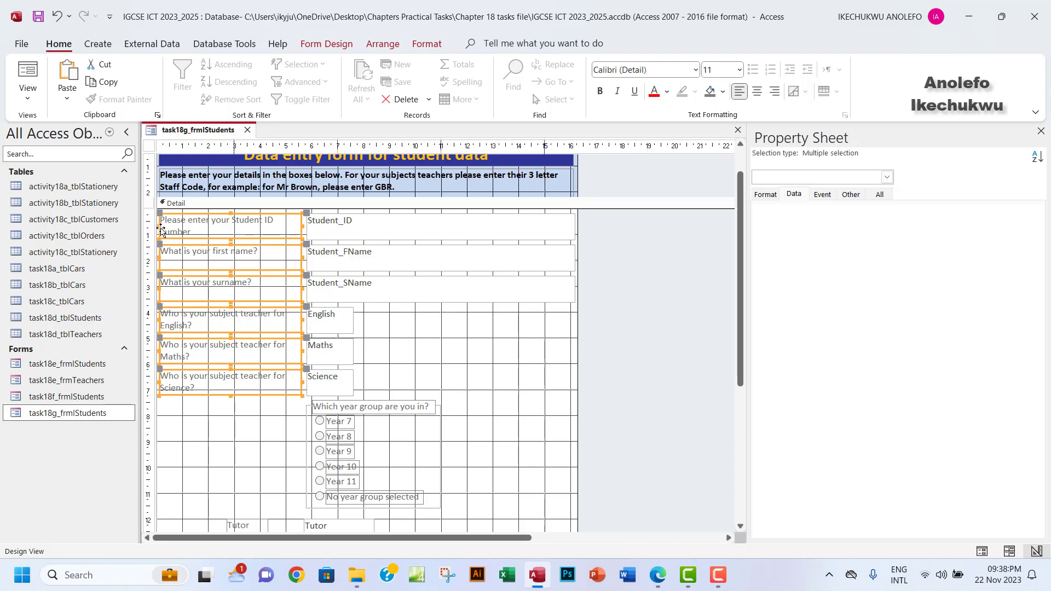
Step: Narrow the six field labels from Student ID to Science together from their left edges to about 4.8 cm wide
drag(158, 225, 177, 228)
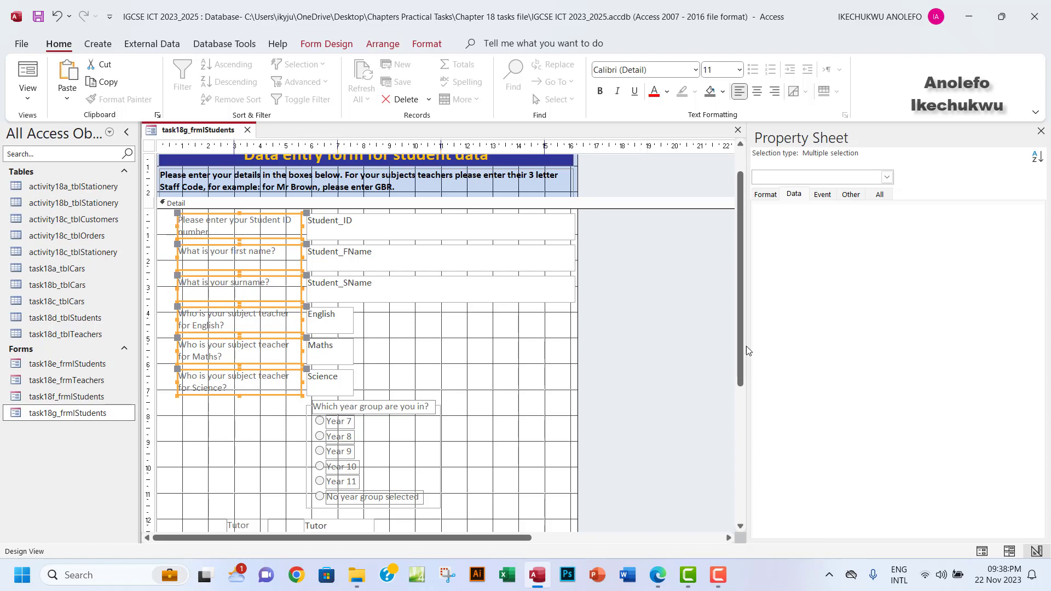
click(696, 332)
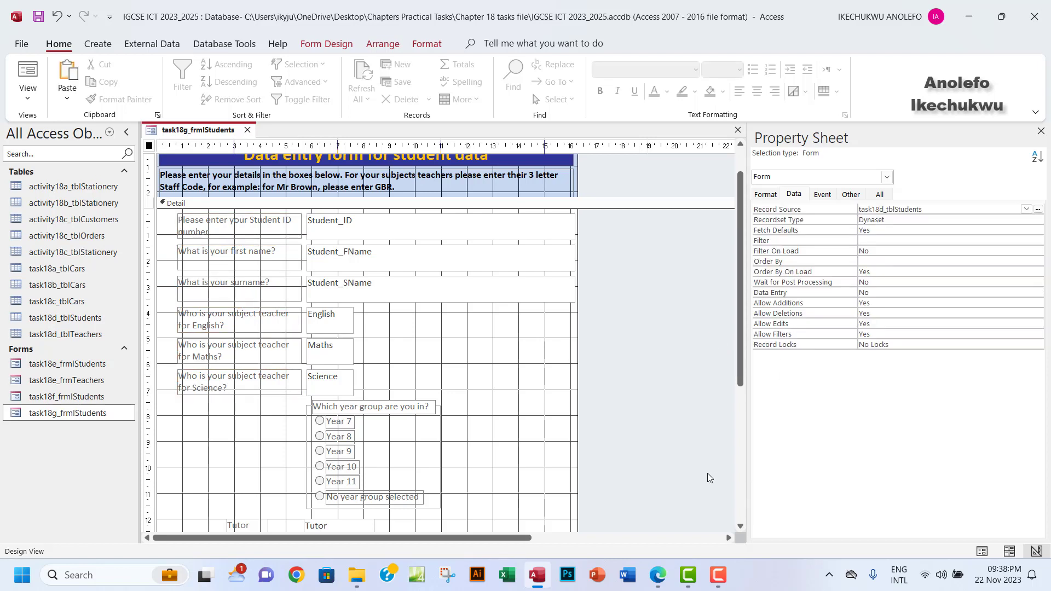
Step: Move the Tutor label and text box slightly down and right so the box lines up with the fields above, extending the label's top edge upward
scroll(536, 420, down, 2)
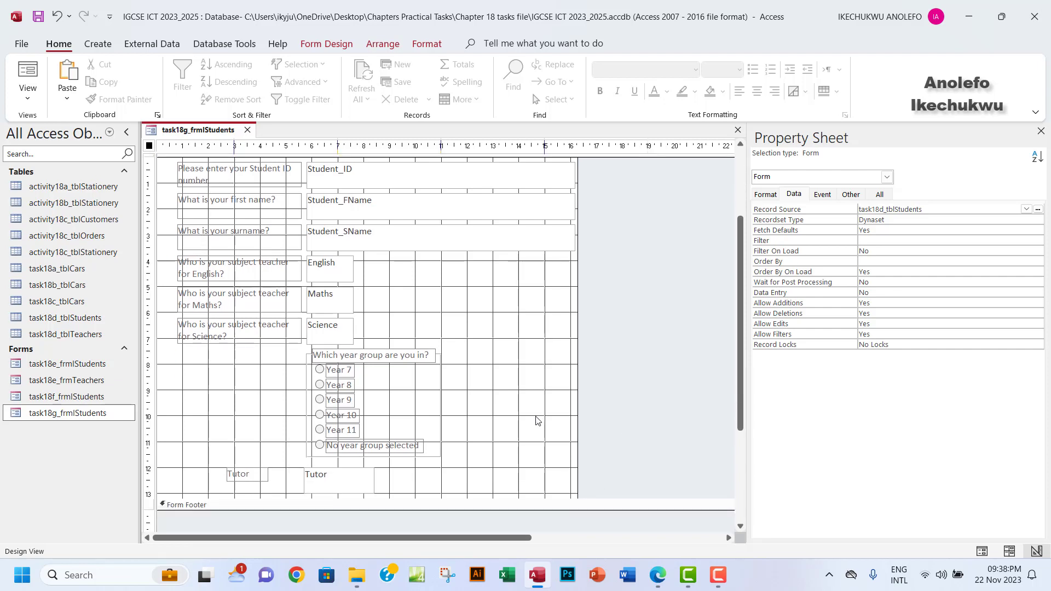
click(254, 481)
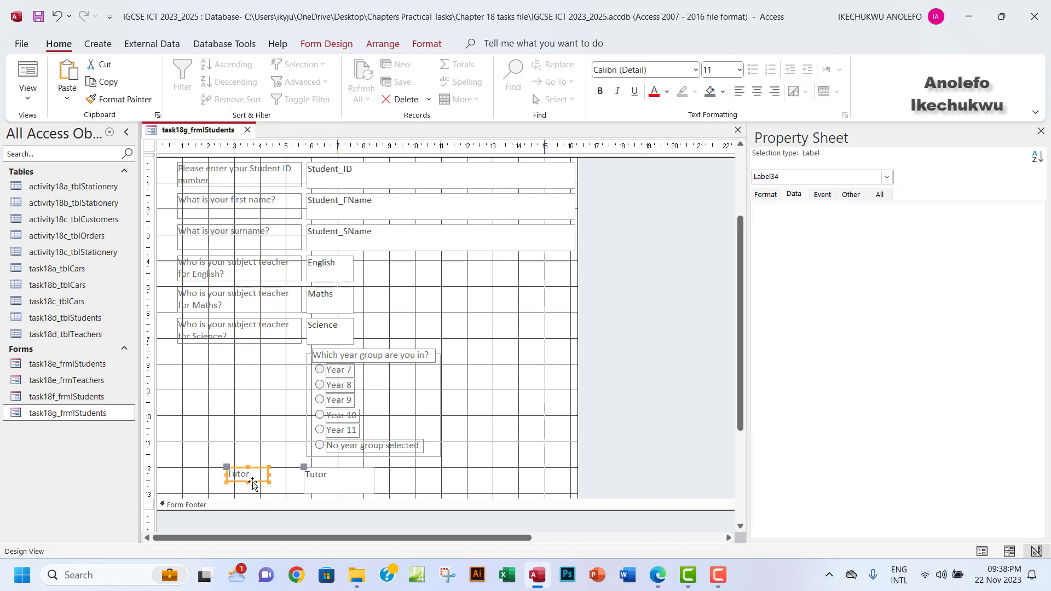
drag(253, 484, 254, 489)
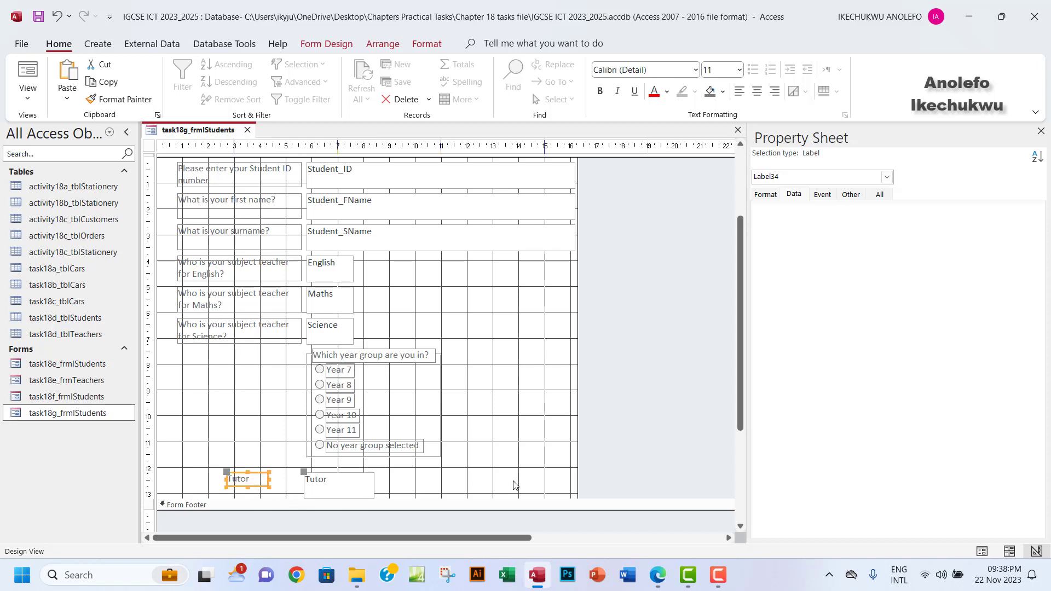
click(246, 471)
click(335, 478)
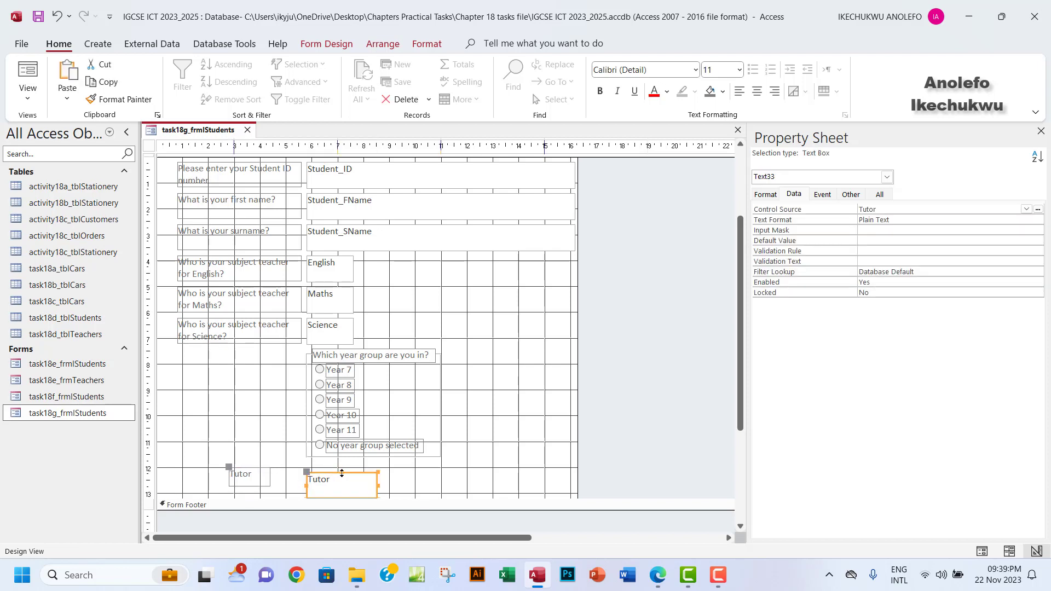
Step: Adjust the Tutor text box's height to about 1.1 cm, with its top edge level with the Tutor label
click(340, 474)
click(340, 467)
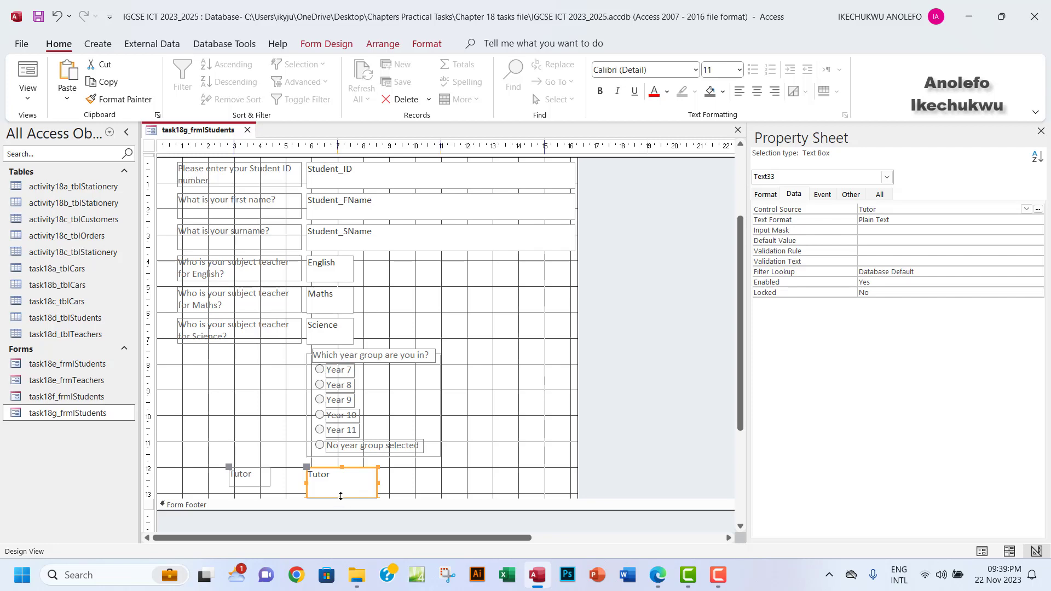
click(341, 493)
drag(341, 493, 341, 491)
Step: Switch to Form View and inspect the form's fields down to the year group options and Tutor box
click(27, 77)
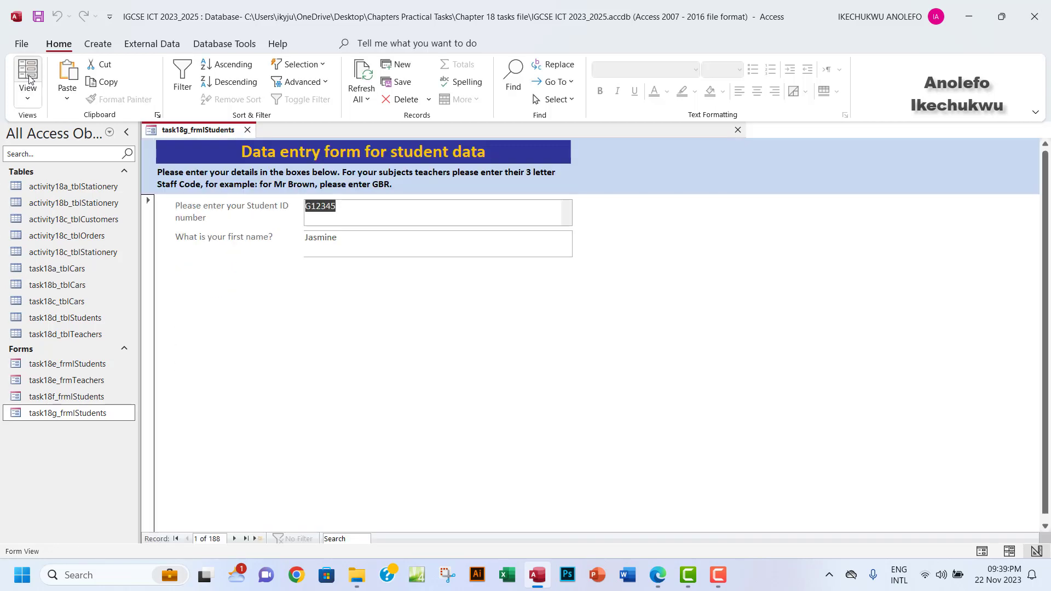
scroll(483, 432, down, 1)
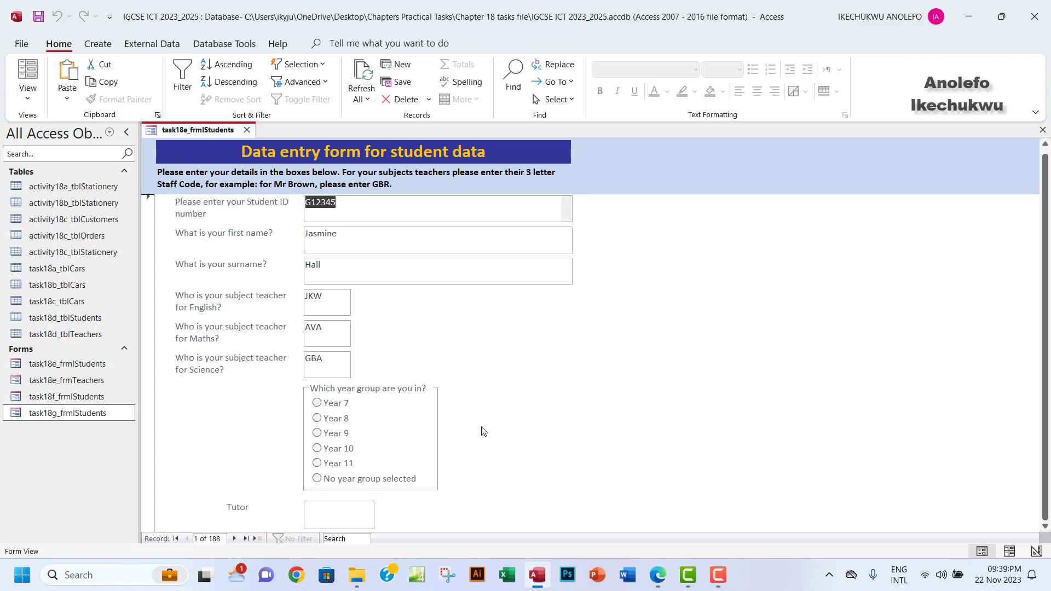
Step: Check the Task 18g instructions in the Edge PDF, return to Access and close the student form
click(632, 550)
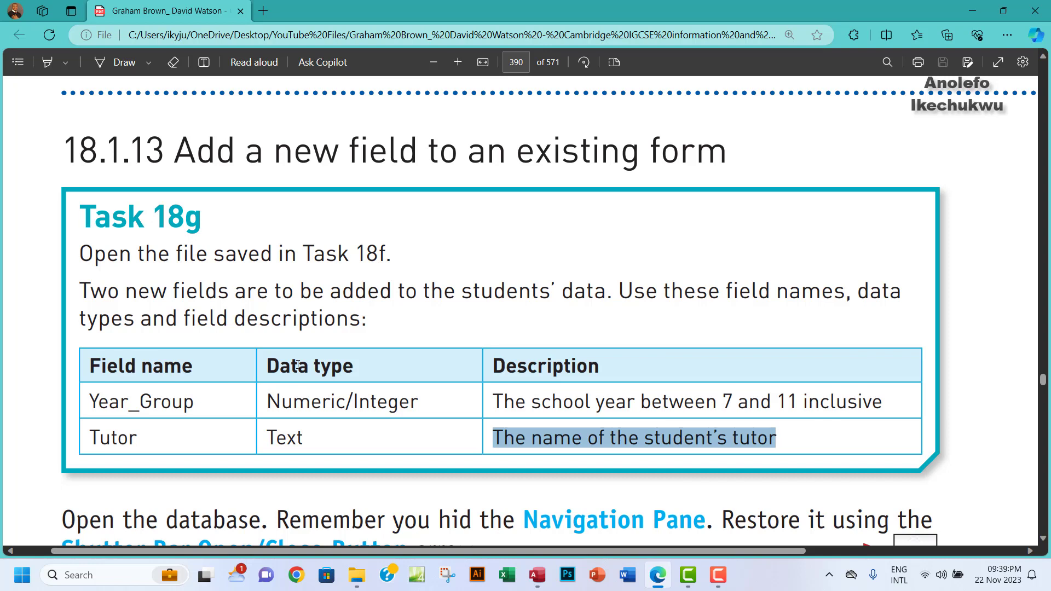
click(537, 575)
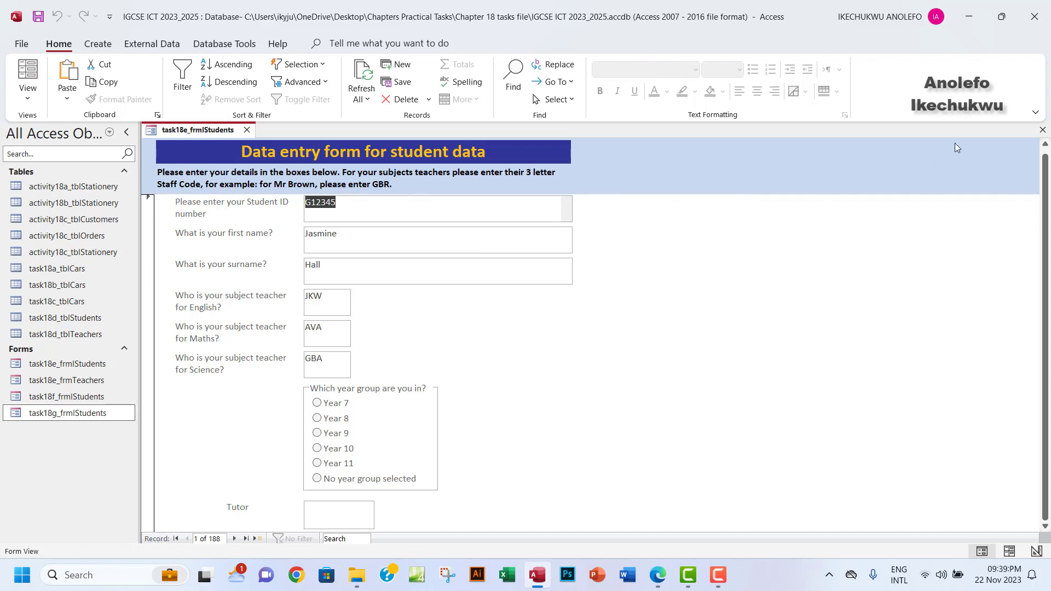
click(1042, 129)
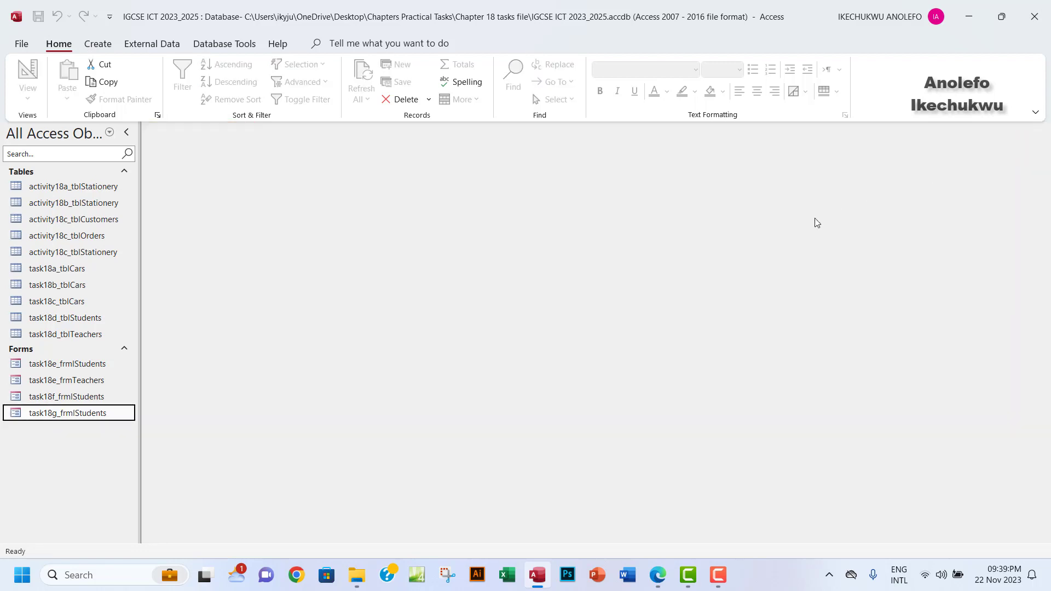